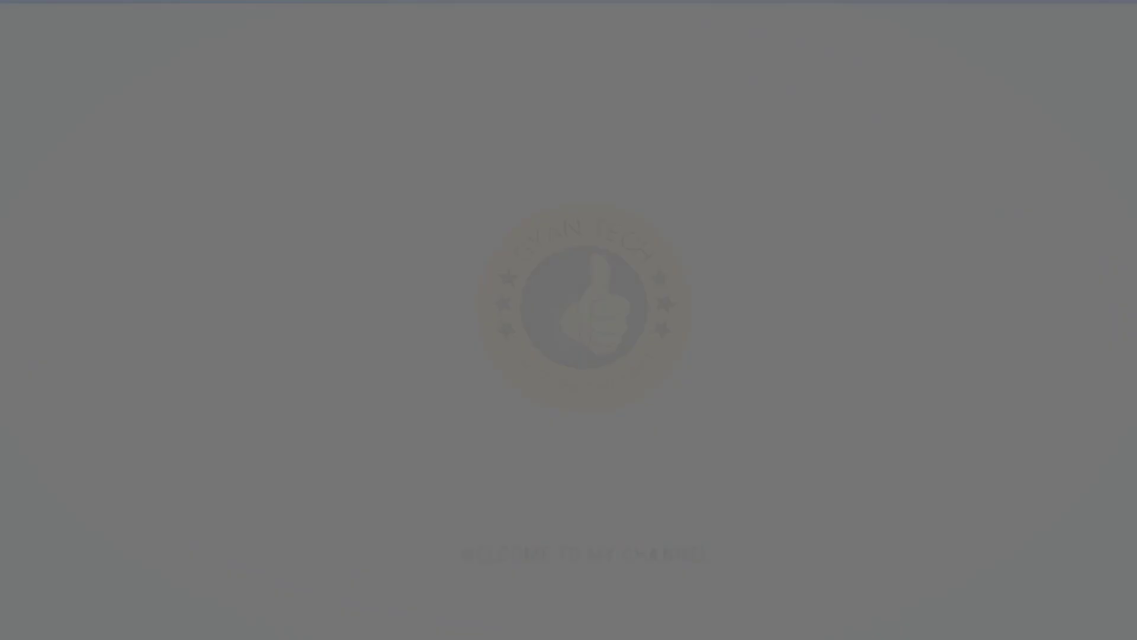
Zoom through the Text Styles preview, then view the full COLLEGE word in the College preview
scroll(594, 306, "up", 2)
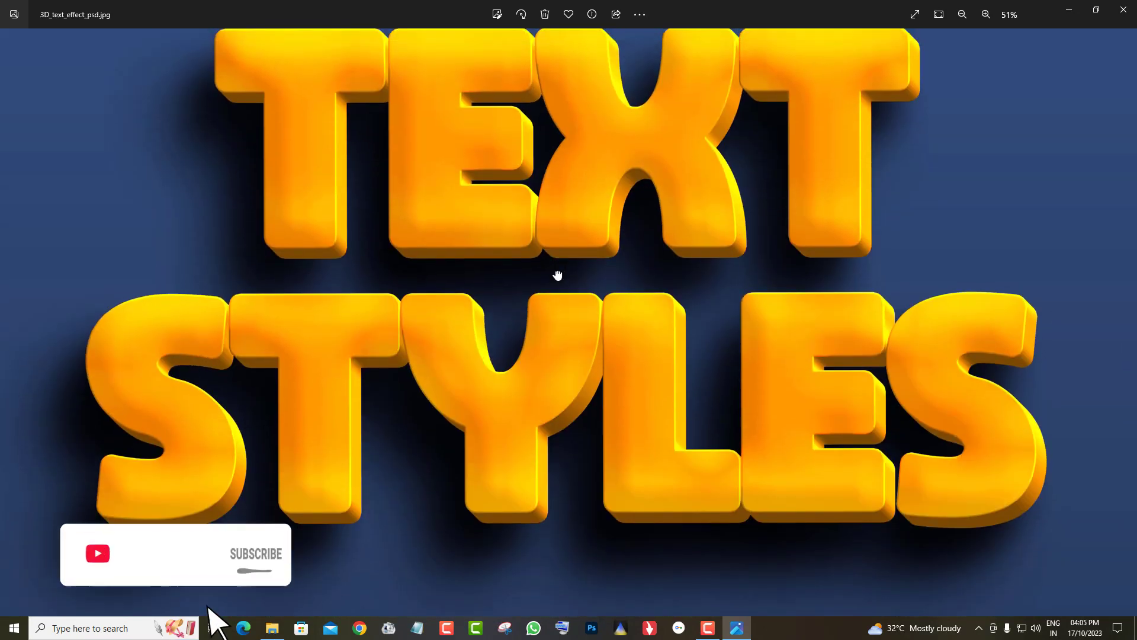
scroll(554, 281, "down", 2)
scroll(556, 286, "down", 1)
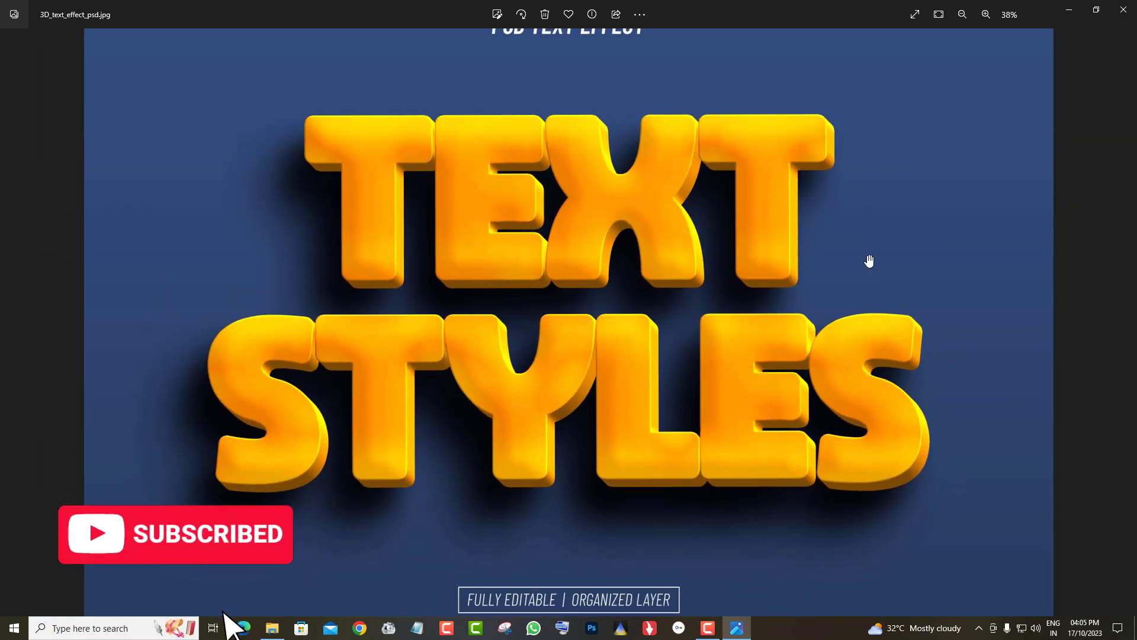
left_click(1121, 318)
scroll(563, 291, "up", 5)
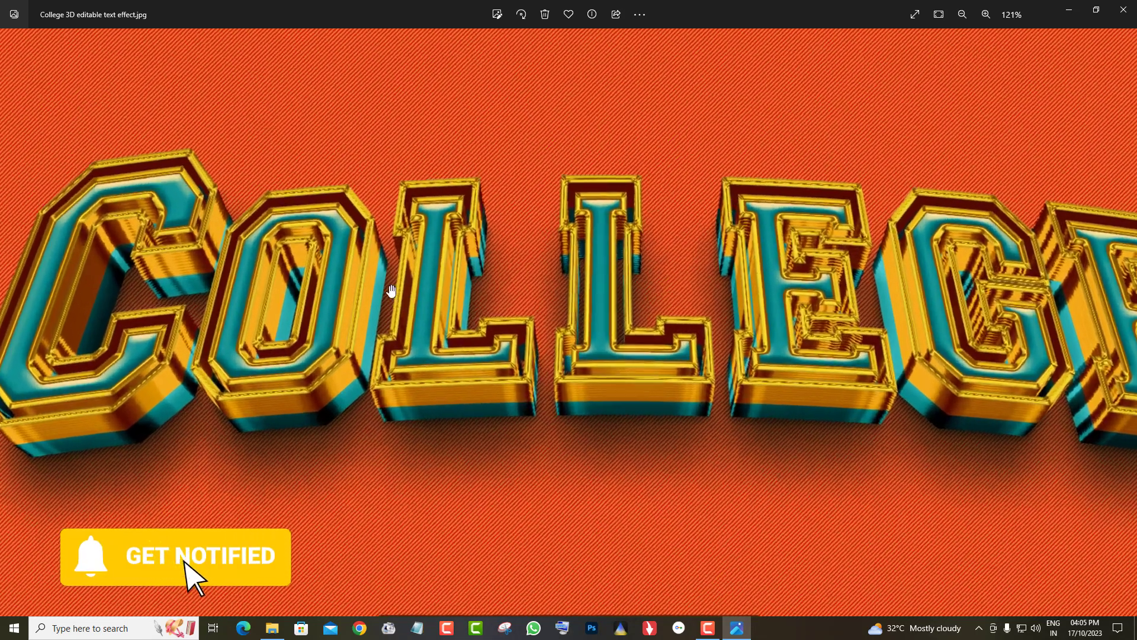
left_click_drag(563, 292, 609, 426)
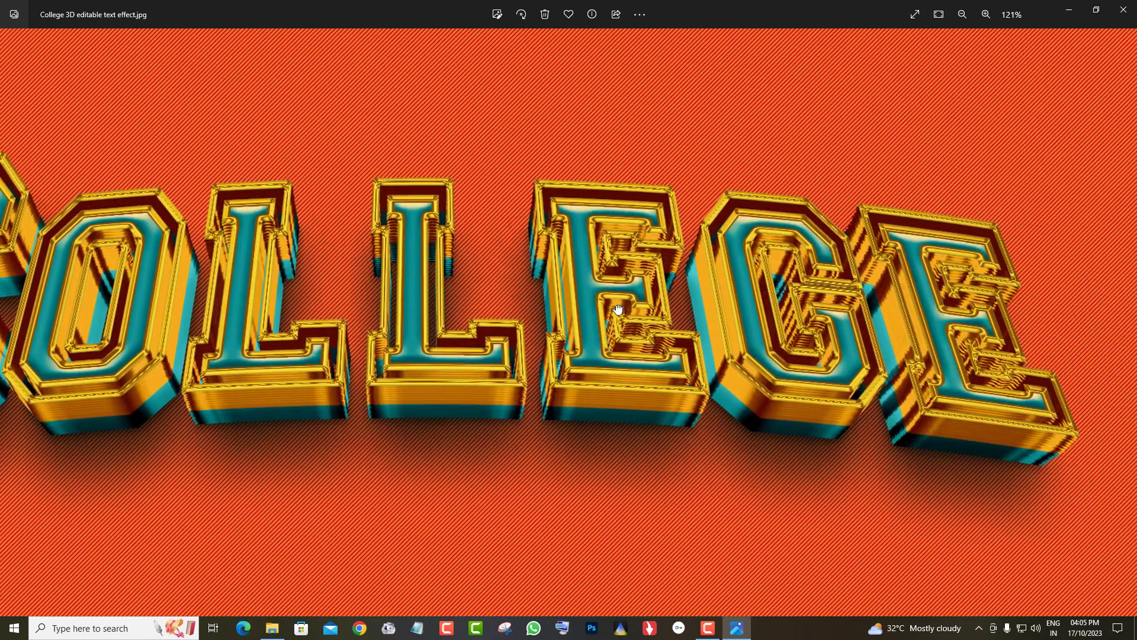
scroll(609, 426, "down", 2)
scroll(609, 426, "down", 2)
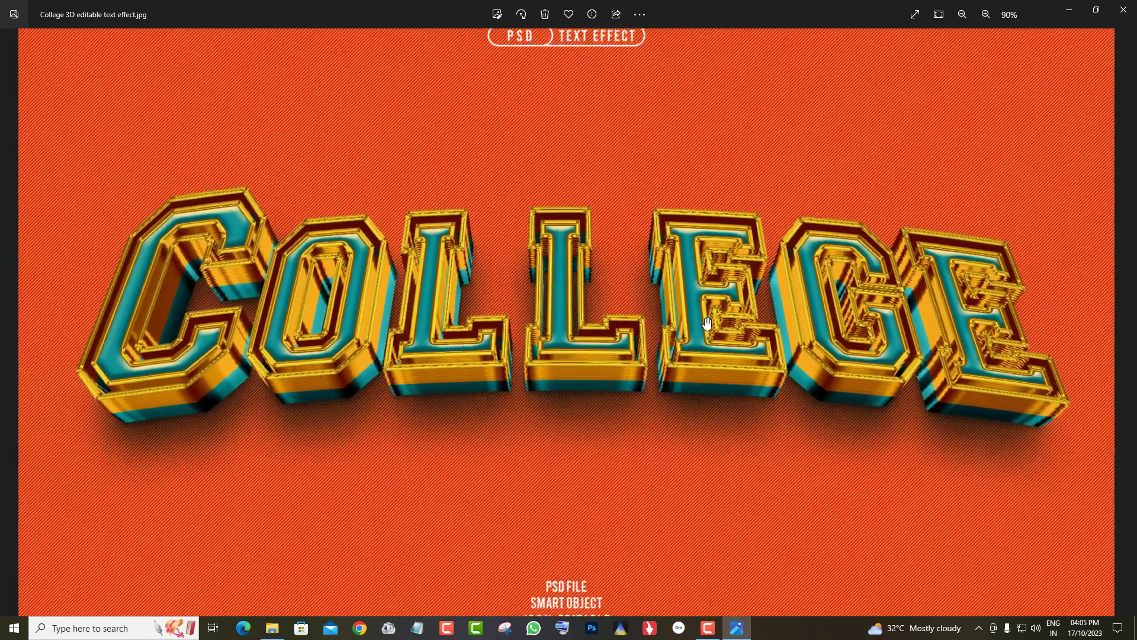
Zoom into the Crystal preview and pan along its lettering
left_click(1124, 326)
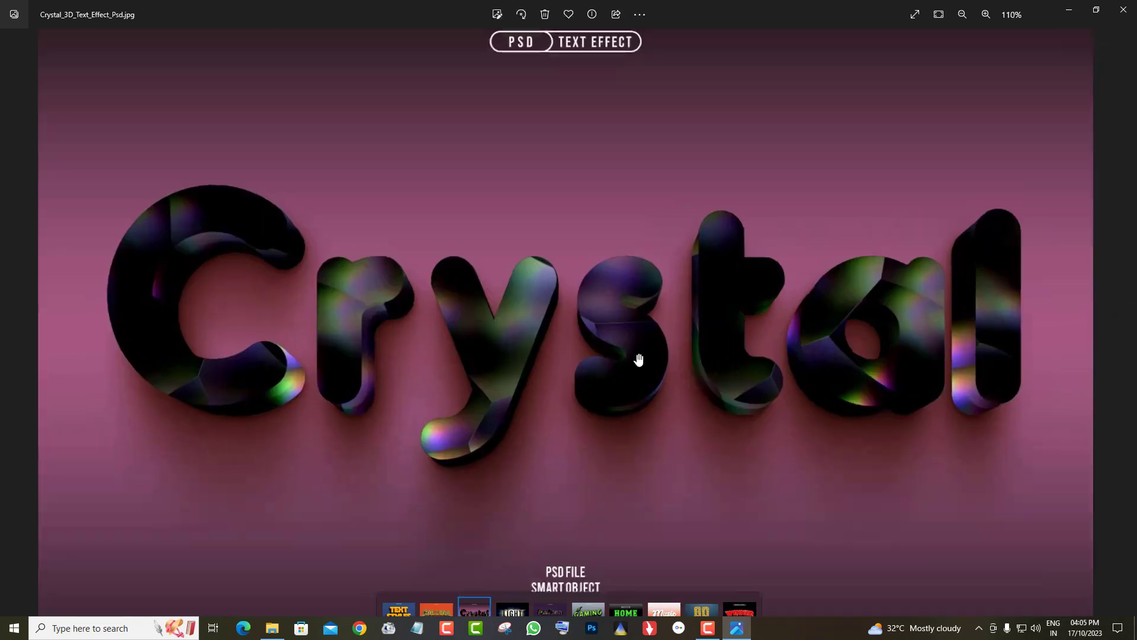
scroll(635, 360, "up", 5)
mouse_move(727, 317)
left_mouse_down()
mouse_move(785, 335)
mouse_move(507, 292)
left_mouse_up()
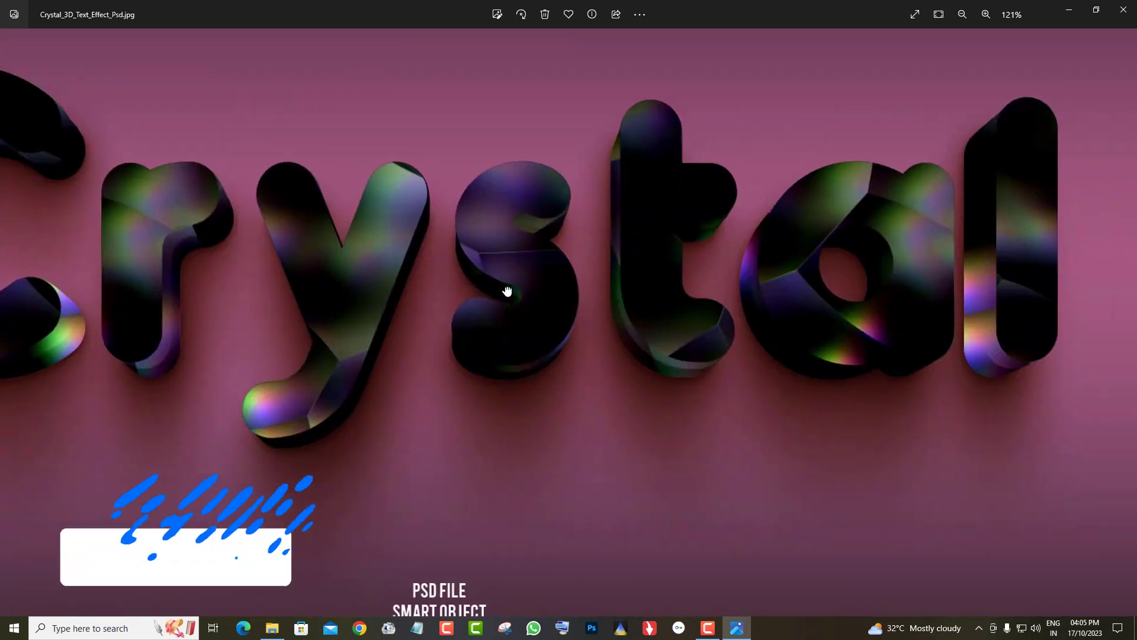
scroll(685, 309, "up", 3)
scroll(916, 330, "up", 2)
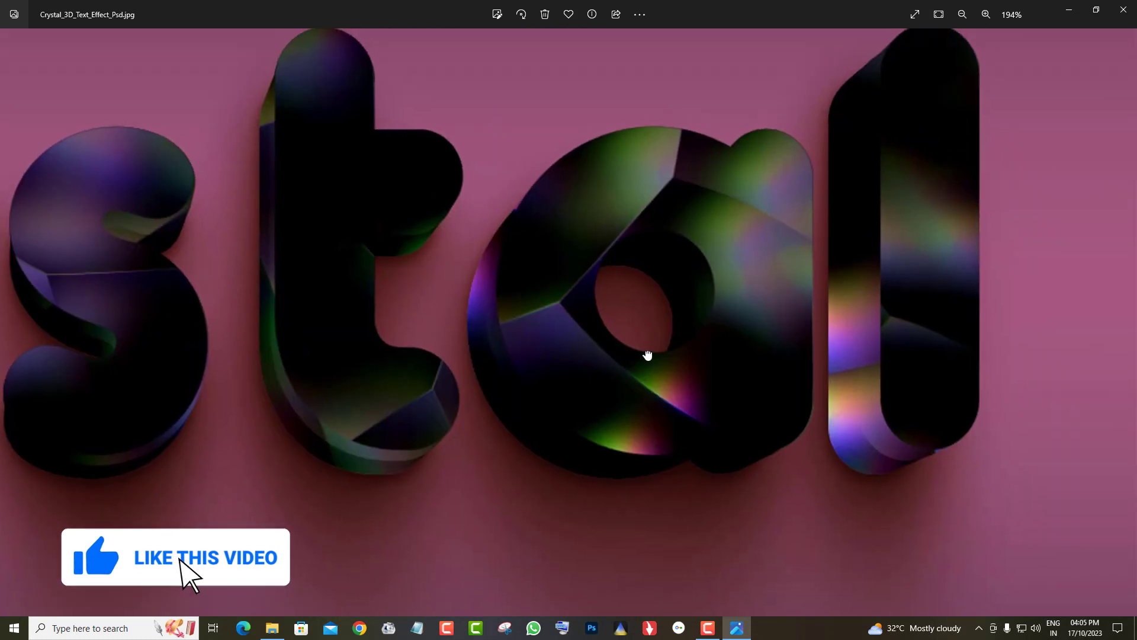
left_click_drag(679, 355, 906, 359)
left_click_drag(337, 363, 886, 373)
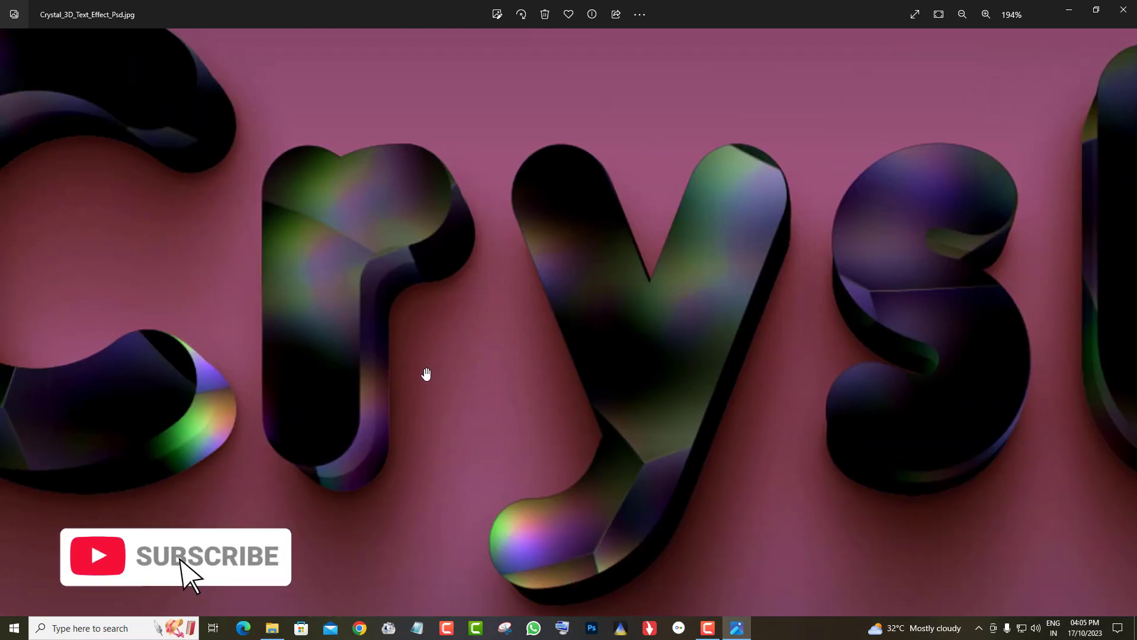
left_click_drag(427, 375, 726, 360)
scroll(717, 363, "down", 2)
scroll(705, 368, "down", 2)
scroll(705, 368, "down", 2)
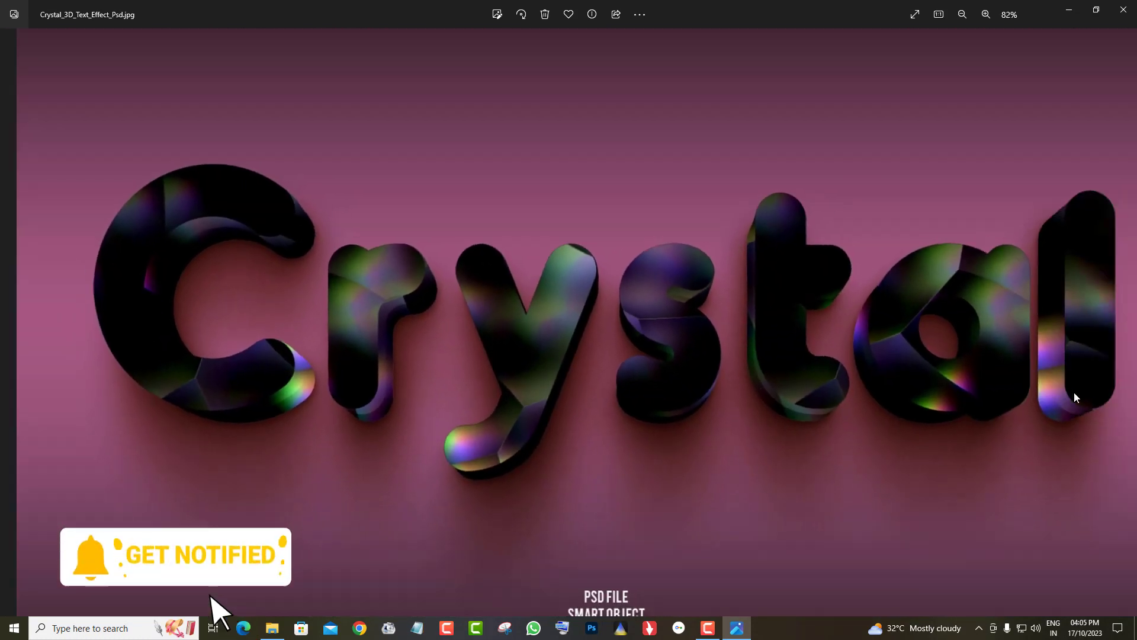
Inspect the LIGHT preview's lettering and its shadow up close
left_click(1126, 324)
scroll(633, 363, "up", 2)
scroll(665, 196, "up", 1)
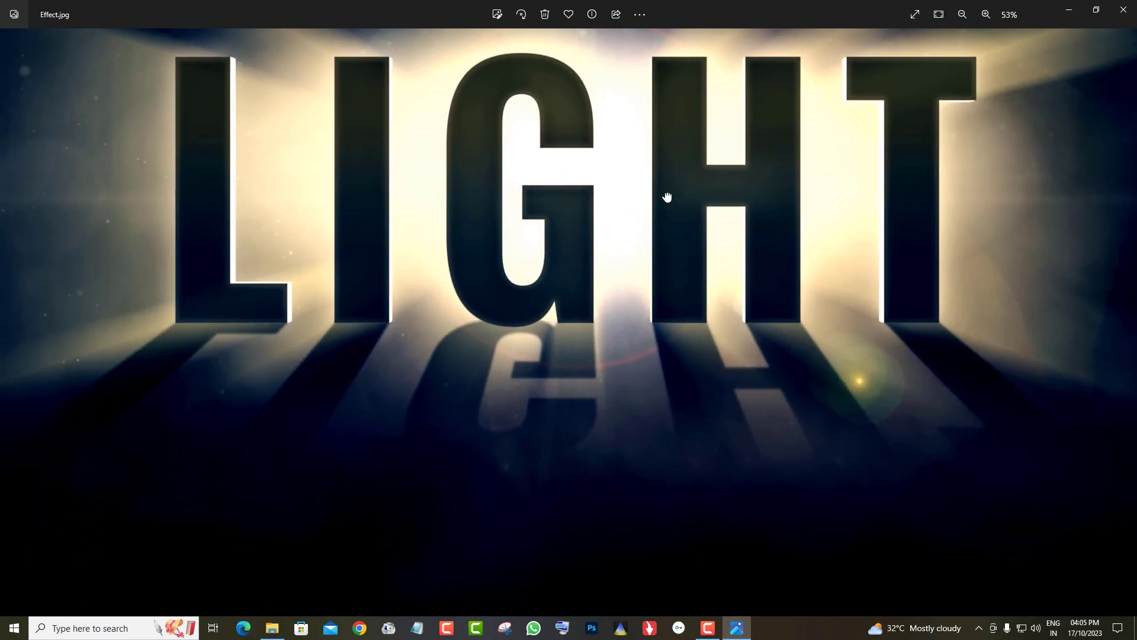
left_click_drag(666, 195, 670, 170)
mouse_move(671, 264)
left_mouse_down()
mouse_move(670, 355)
mouse_move(673, 208)
mouse_move(660, 170)
mouse_move(626, 265)
left_mouse_up()
scroll(626, 265, "down", 1)
scroll(599, 307, "down", 1)
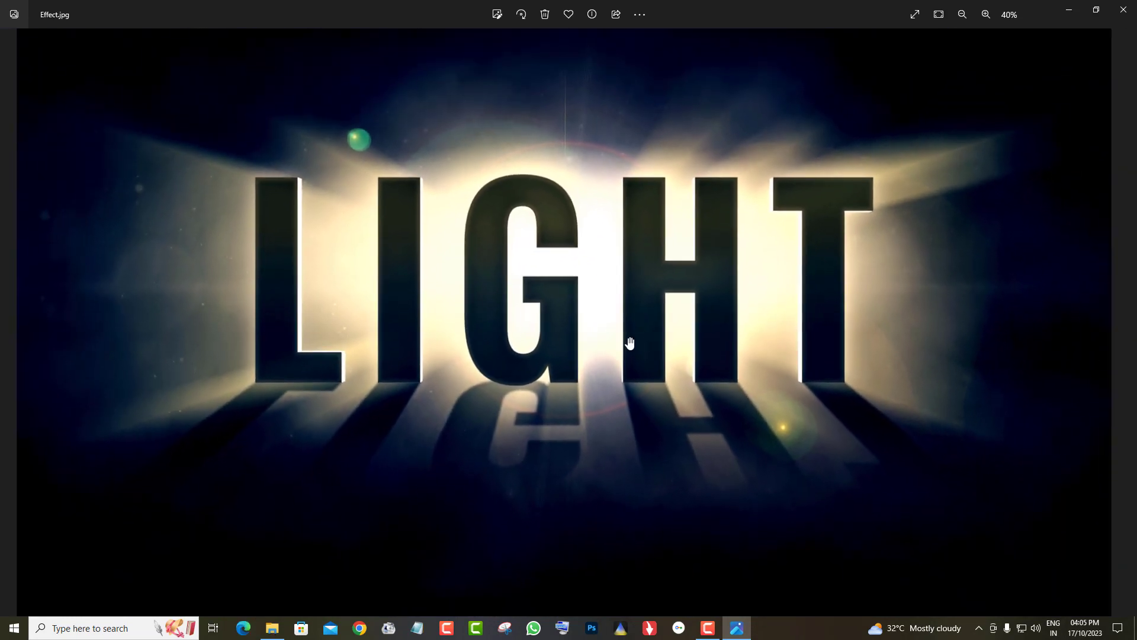
scroll(630, 343, "down", 1)
Zoom in and pan across the fashion preview's lettering
left_click(1123, 341)
scroll(678, 355, "up", 2)
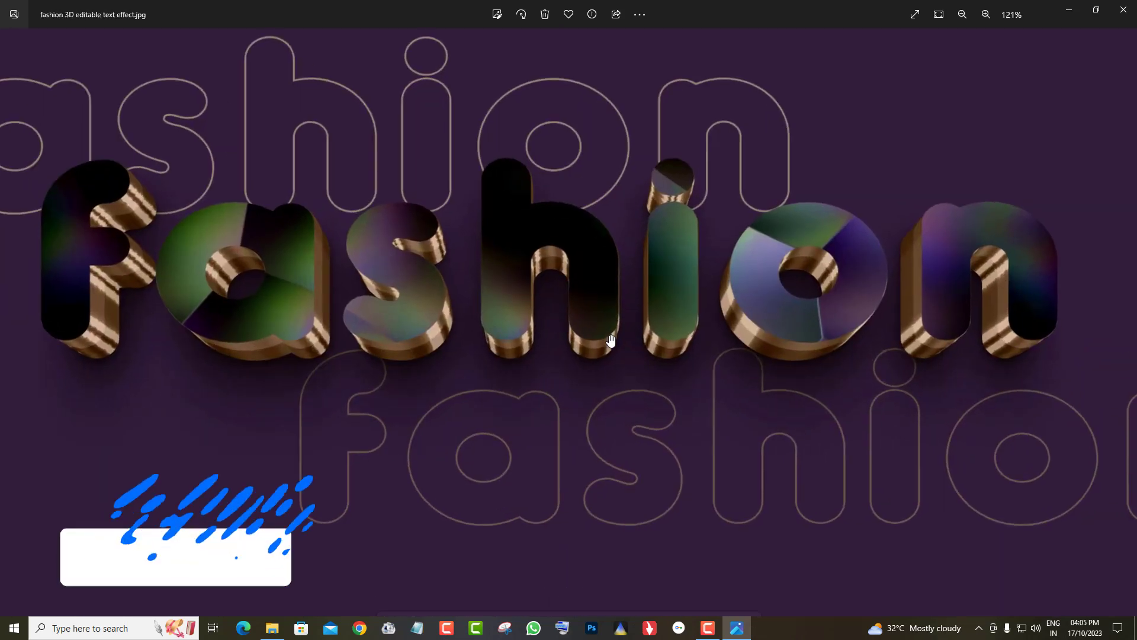
scroll(876, 402, "up", 1)
left_click_drag(880, 405, 683, 391)
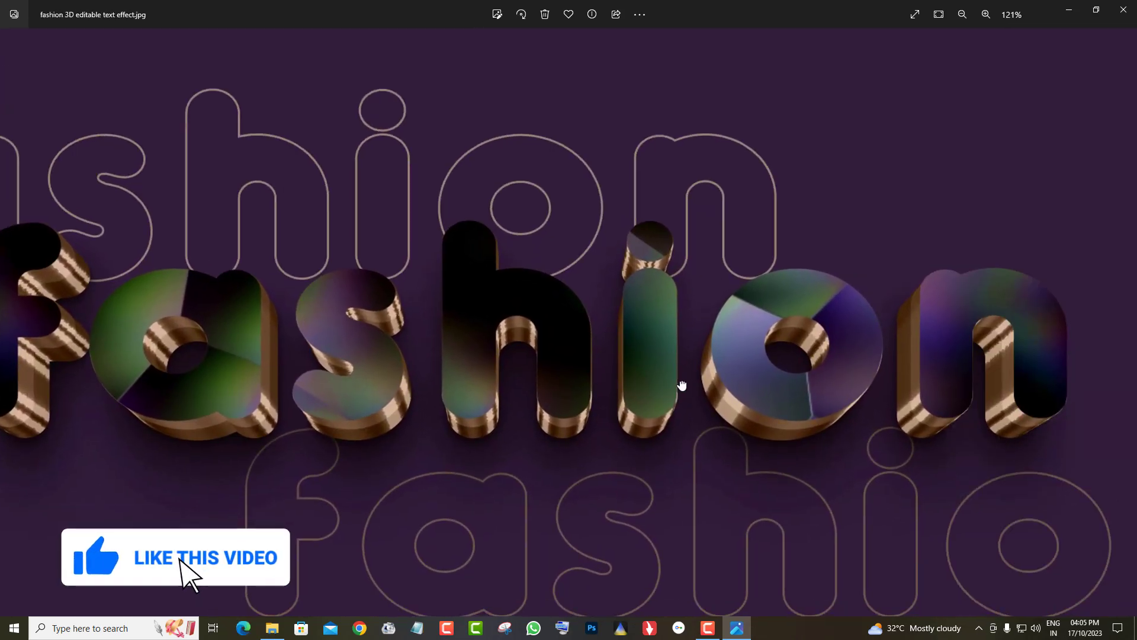
scroll(683, 386, "down", 2)
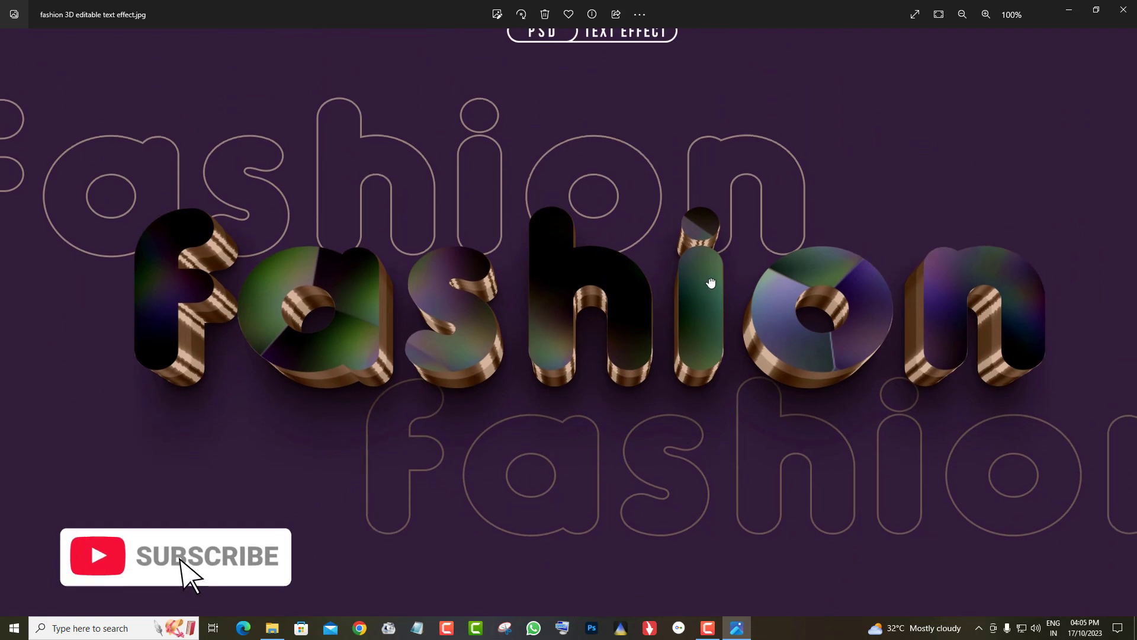
scroll(711, 283, "down", 1)
scroll(726, 320, "down", 1)
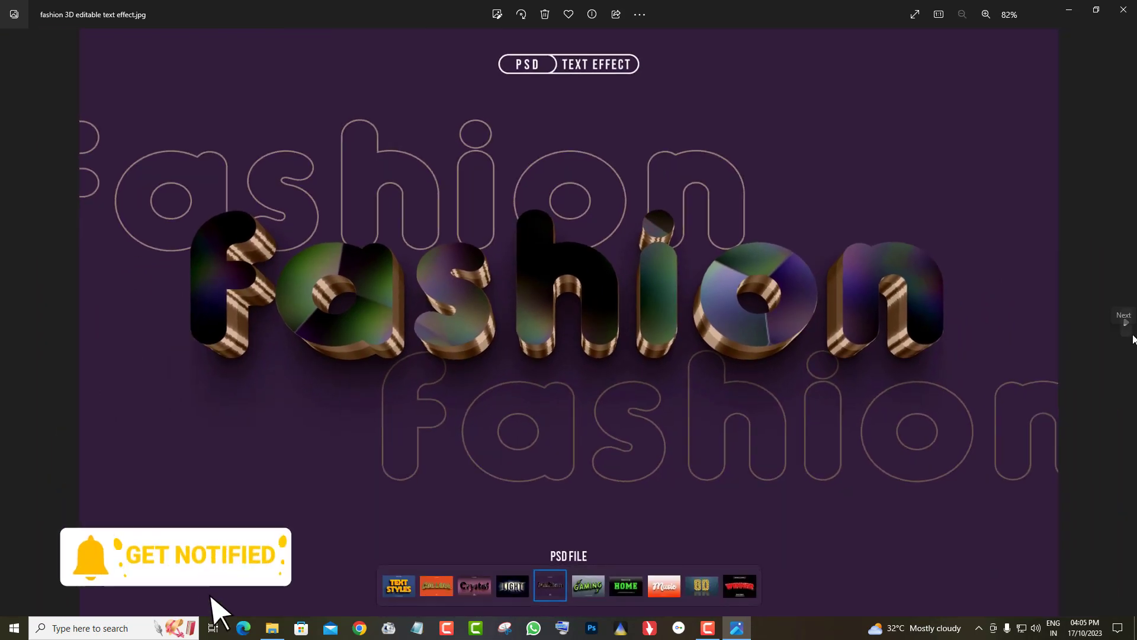
Advance to the green Gaming preview and zoom in on it
left_click(1132, 339)
scroll(808, 454, "up", 1)
scroll(701, 460, "up", 1)
Pan across the GAMING lettering to see its final G
scroll(859, 368, "up", 1)
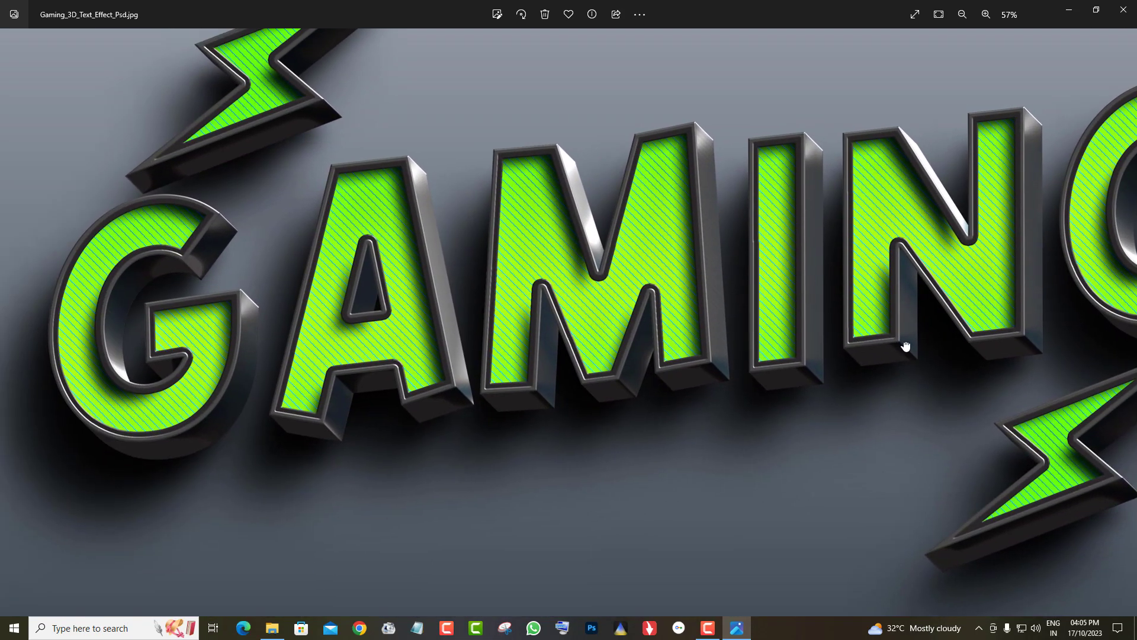
mouse_move(906, 347)
left_mouse_down()
mouse_move(939, 363)
mouse_move(904, 314)
mouse_move(579, 318)
left_mouse_up()
scroll(579, 318, "down", 1)
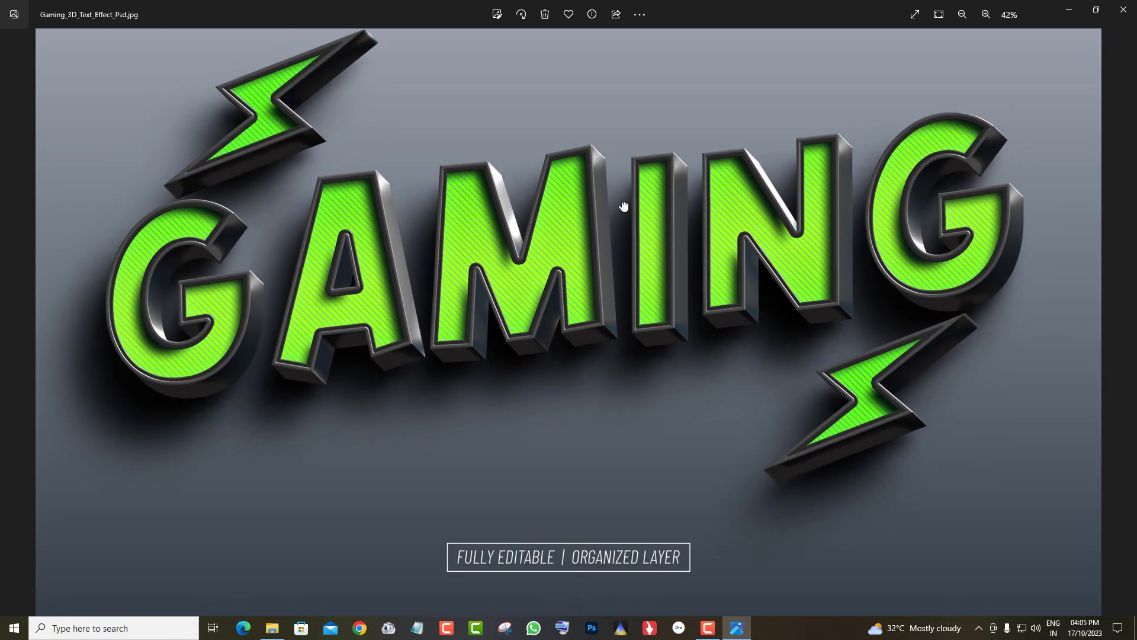
scroll(623, 206, "down", 1)
scroll(637, 356, "down", 1)
Zoom into the Home preview and pan across the HOME lettering
left_click(1132, 339)
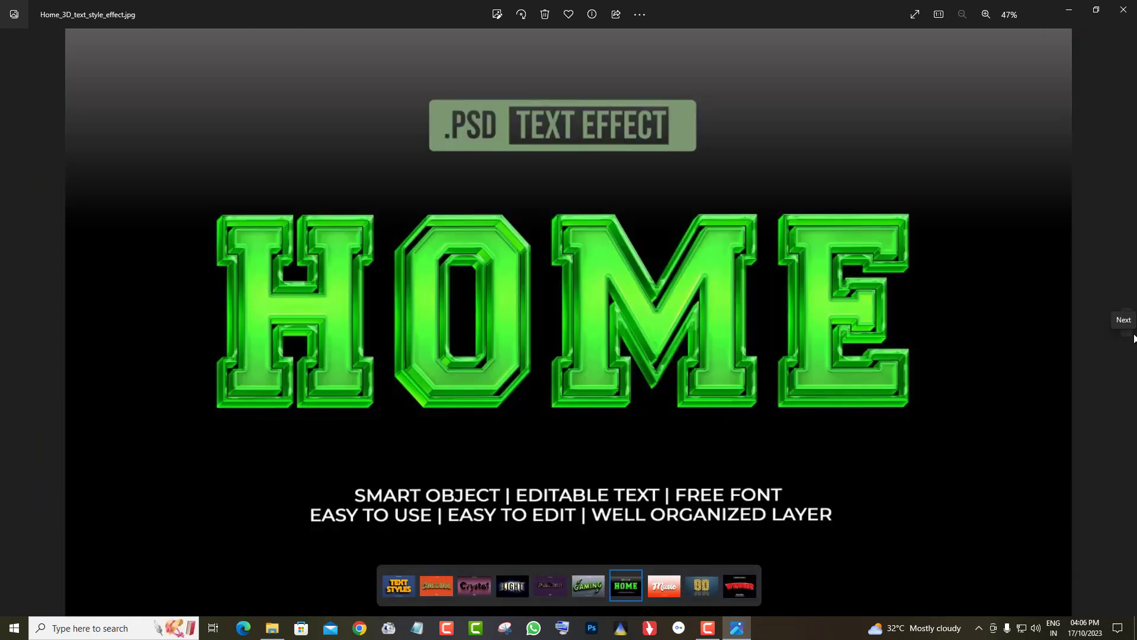
scroll(595, 357, "up", 2)
mouse_move(533, 325)
left_mouse_down()
mouse_move(668, 307)
mouse_move(531, 315)
mouse_move(412, 358)
left_mouse_up()
scroll(412, 358, "down", 2)
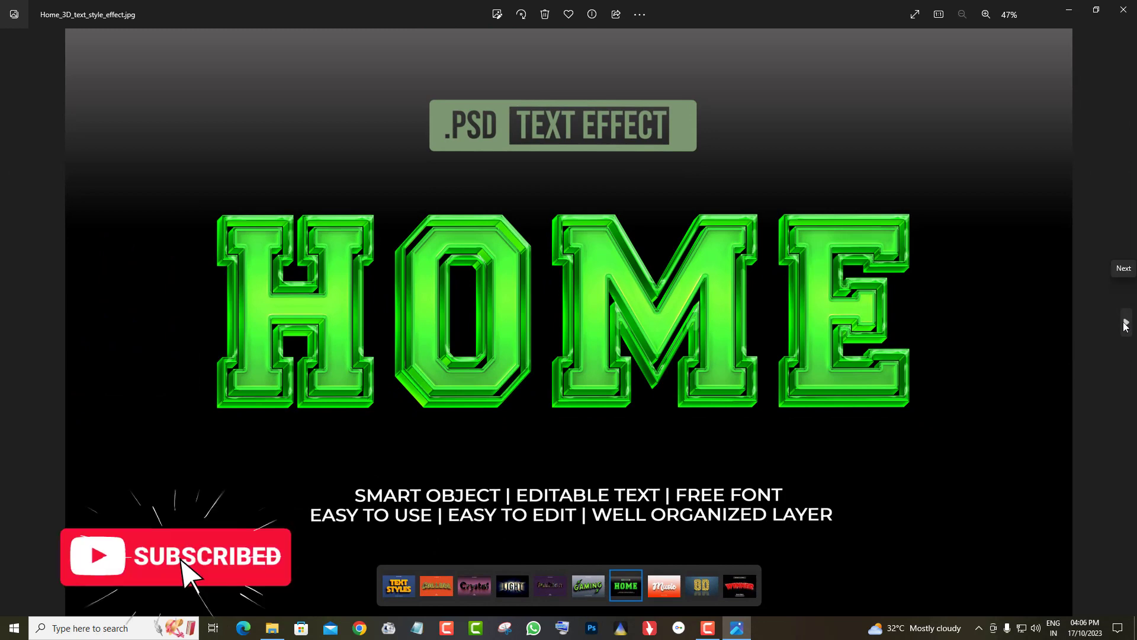
Inspect the Music preview, including the lower part of the image
left_click(1125, 325)
scroll(570, 352, "up", 5)
mouse_move(566, 315)
left_mouse_down()
mouse_move(574, 216)
mouse_move(528, 299)
left_mouse_up()
scroll(862, 347, "up", 3)
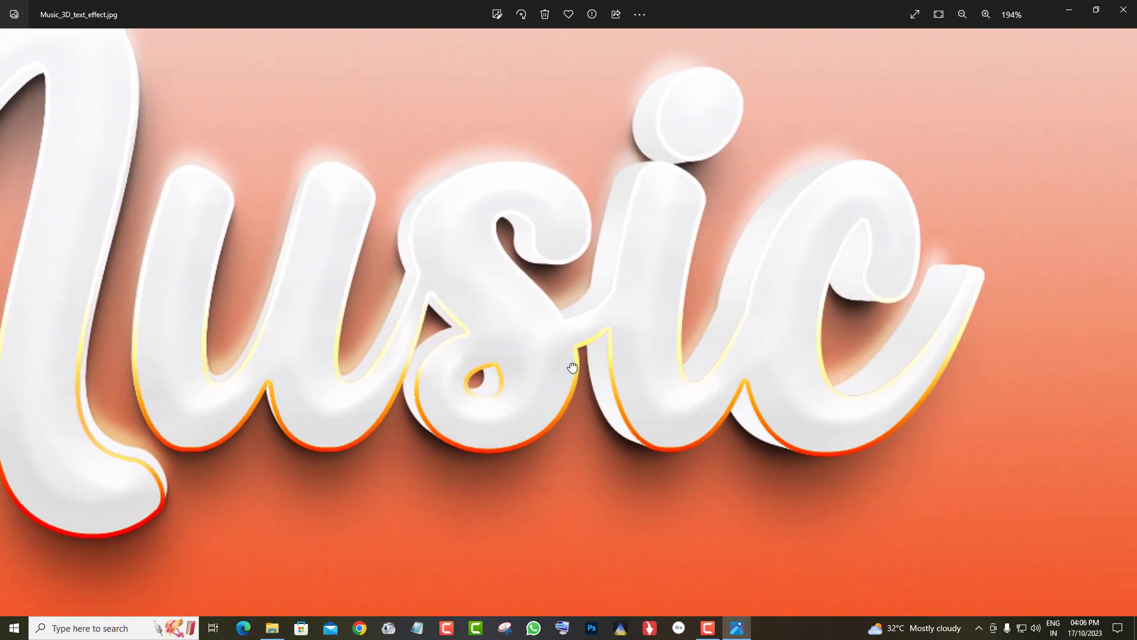
scroll(663, 371, "down", 2)
scroll(635, 375, "up", 1)
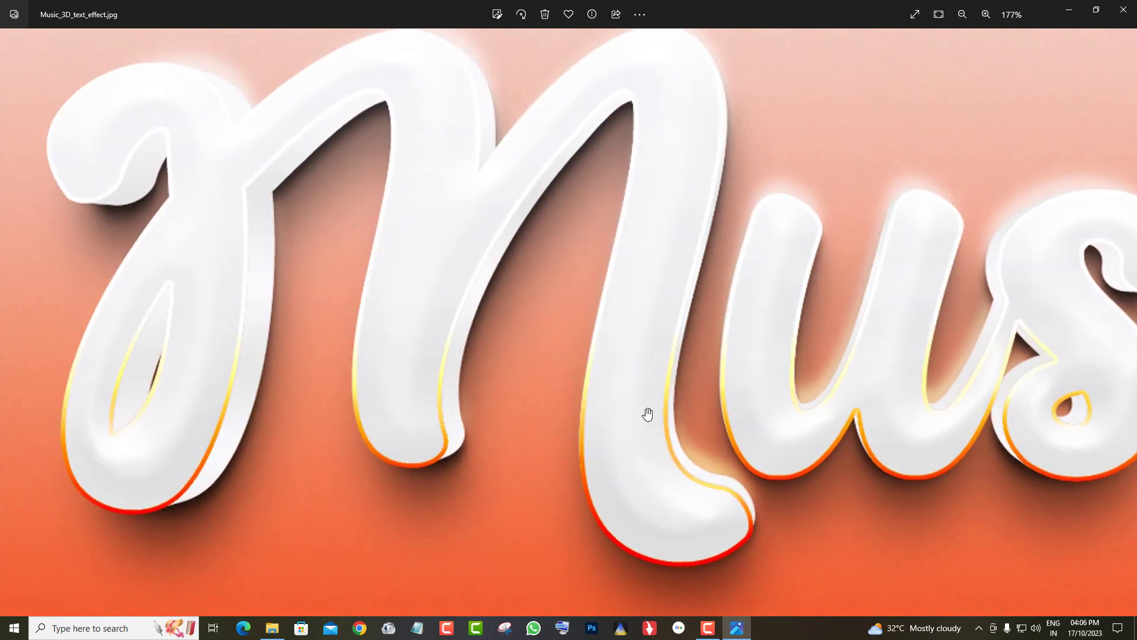
scroll(648, 413, "down", 3)
scroll(731, 401, "down", 2)
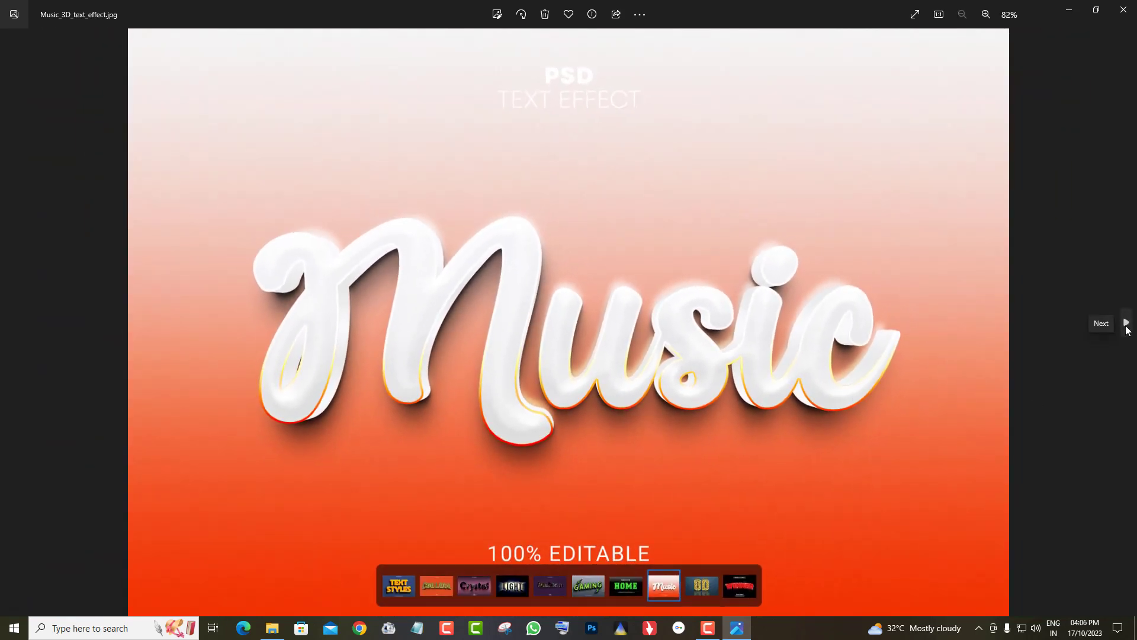
Zoom far into the GO preview and pan over its enlarged letters
left_click(1126, 323)
scroll(619, 282, "up", 1)
scroll(612, 368, "up", 1)
scroll(604, 268, "up", 1)
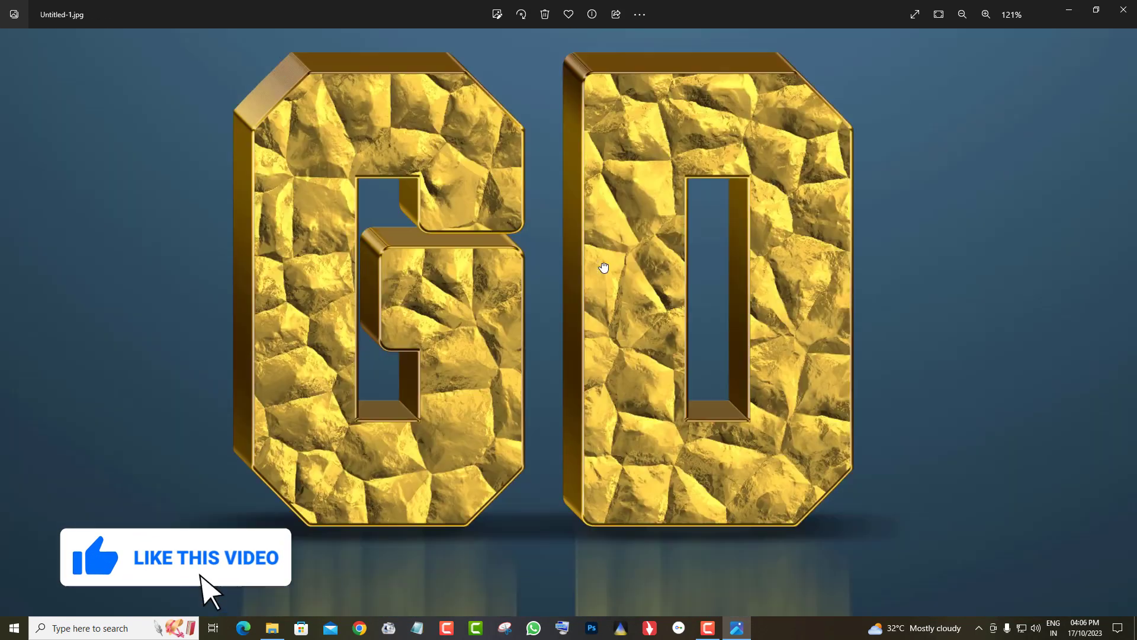
scroll(617, 322, "up", 2)
left_click_drag(632, 500, 652, 301)
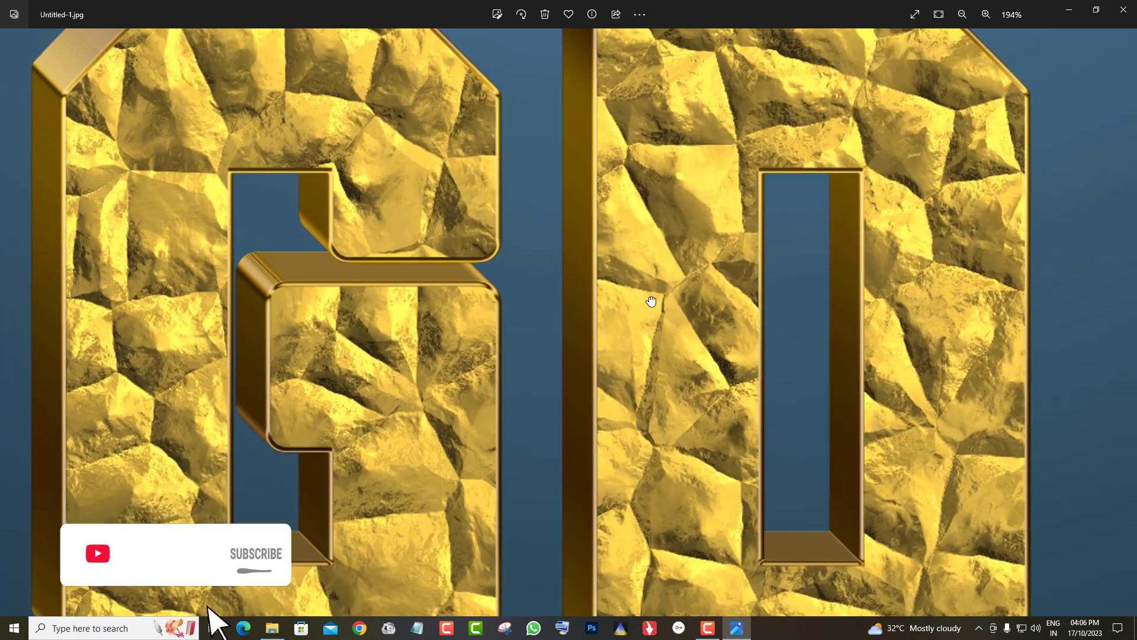
scroll(651, 301, "down", 2)
scroll(644, 208, "down", 1)
scroll(625, 344, "down", 1)
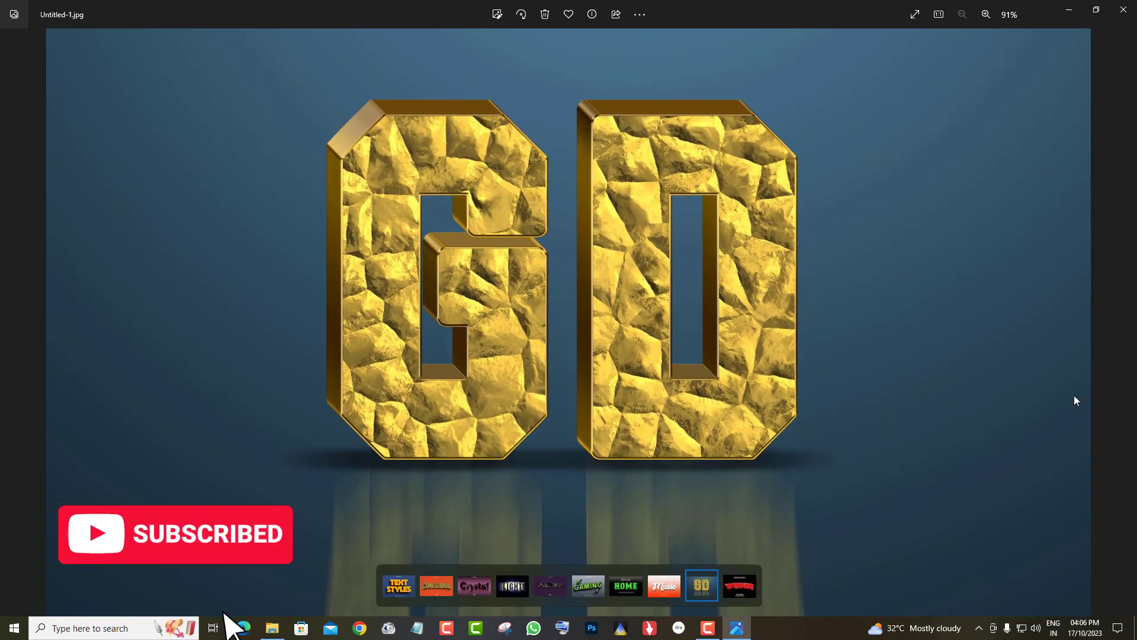
Look over the Winner preview, then close Photos to return to Photoshop
left_click(1133, 330)
scroll(592, 373, "up", 2)
left_click_drag(559, 279, 541, 323)
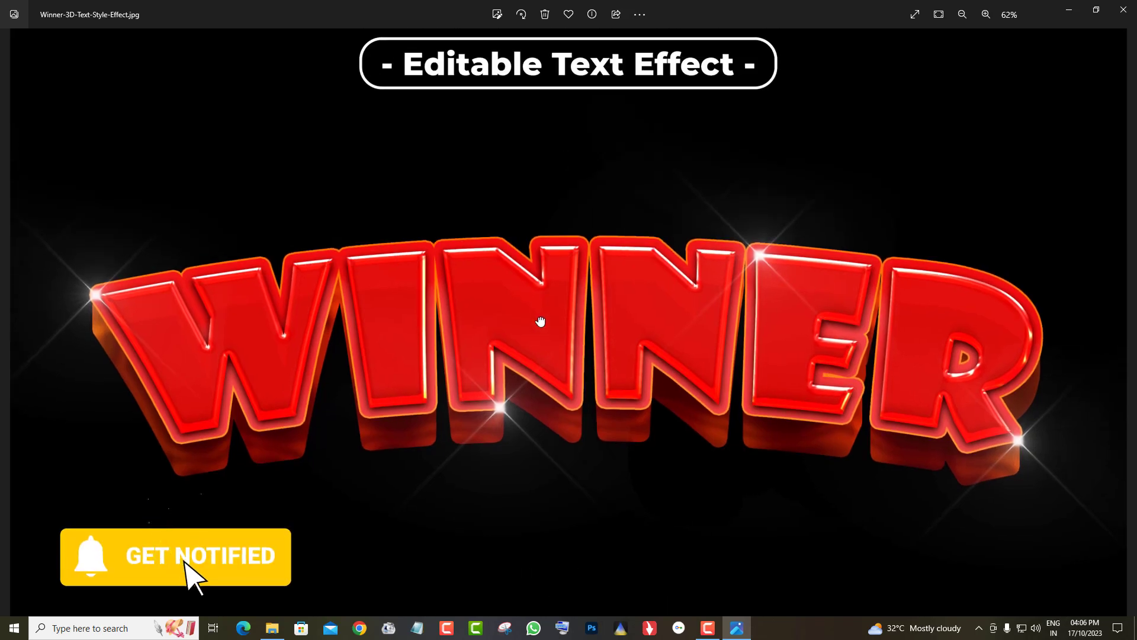
scroll(794, 364, "up", 2)
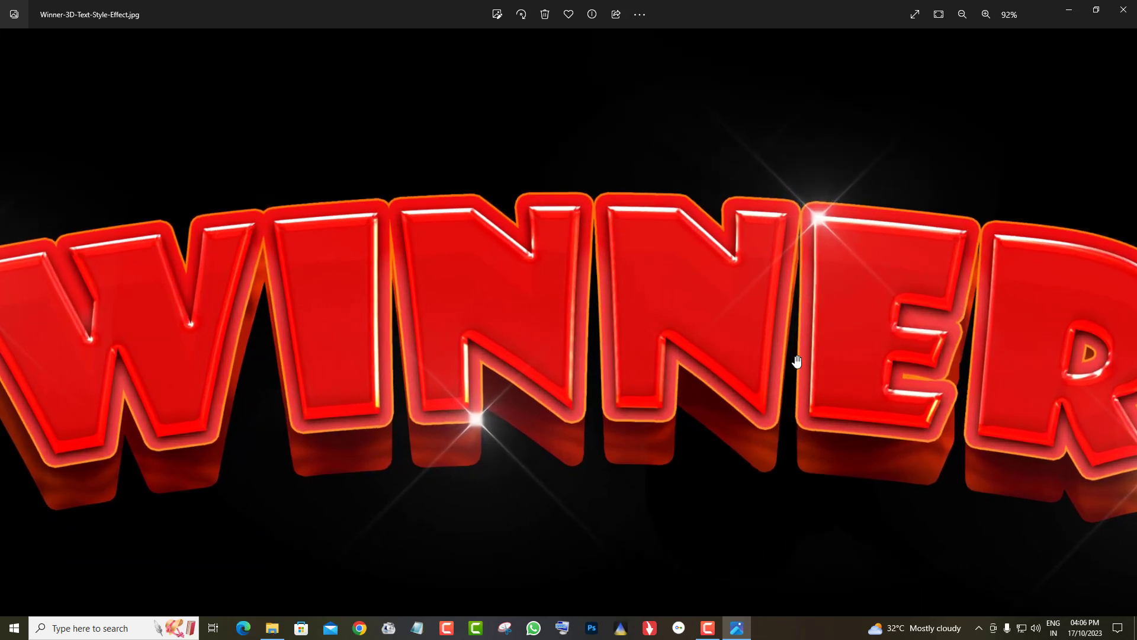
scroll(703, 310, "down", 1)
scroll(699, 355, "down", 1)
scroll(697, 367, "down", 1)
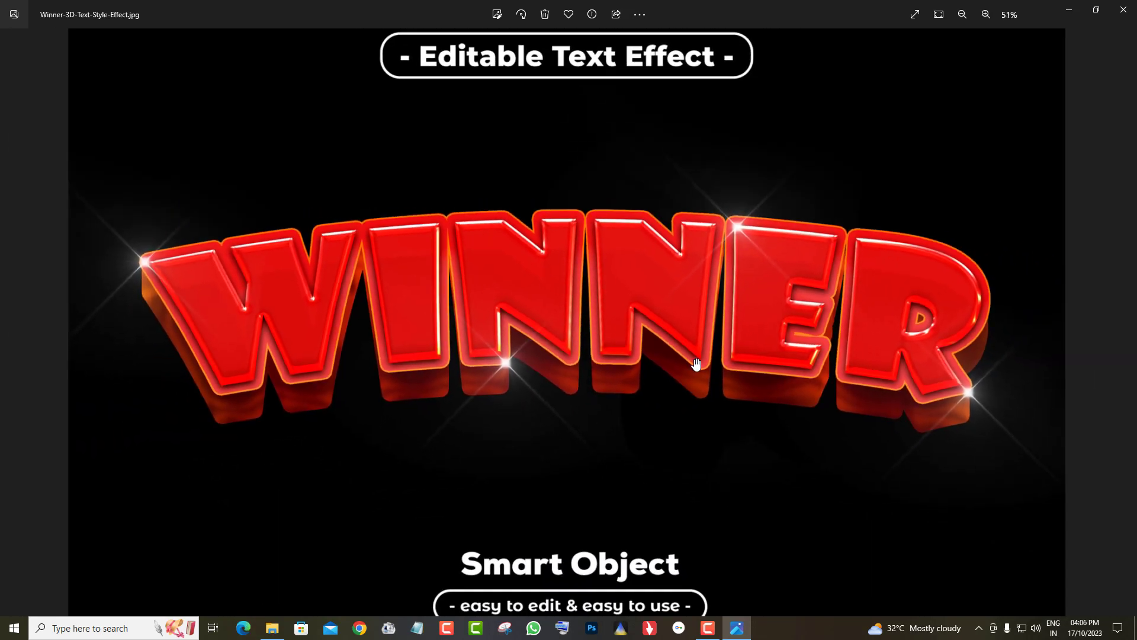
key("alt+F4")
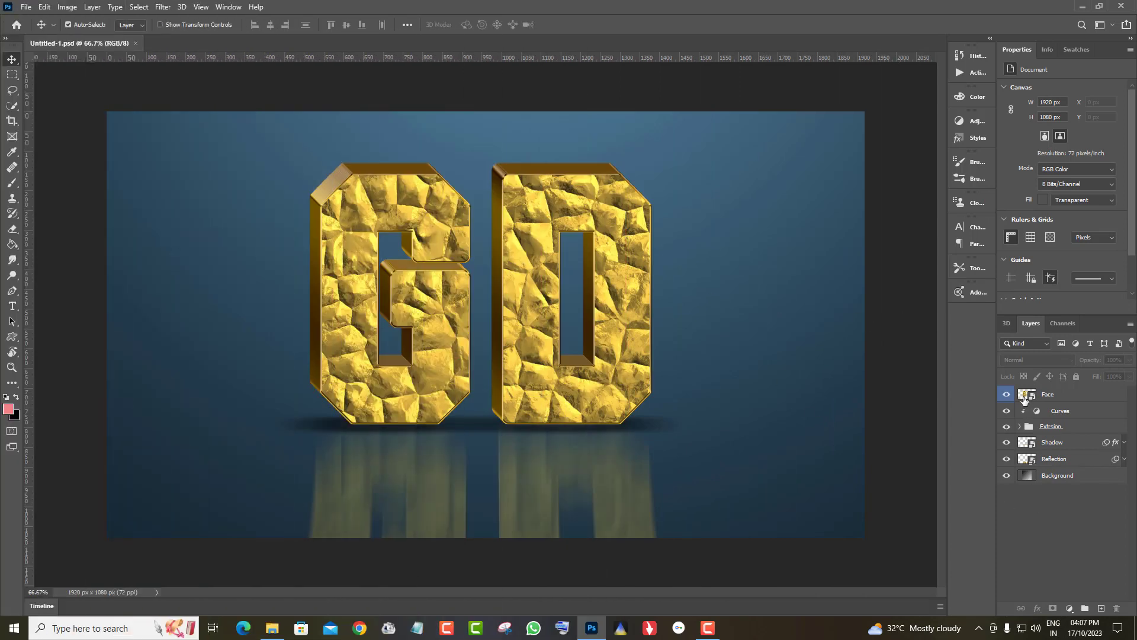
left_click(1008, 427)
left_click(1008, 427)
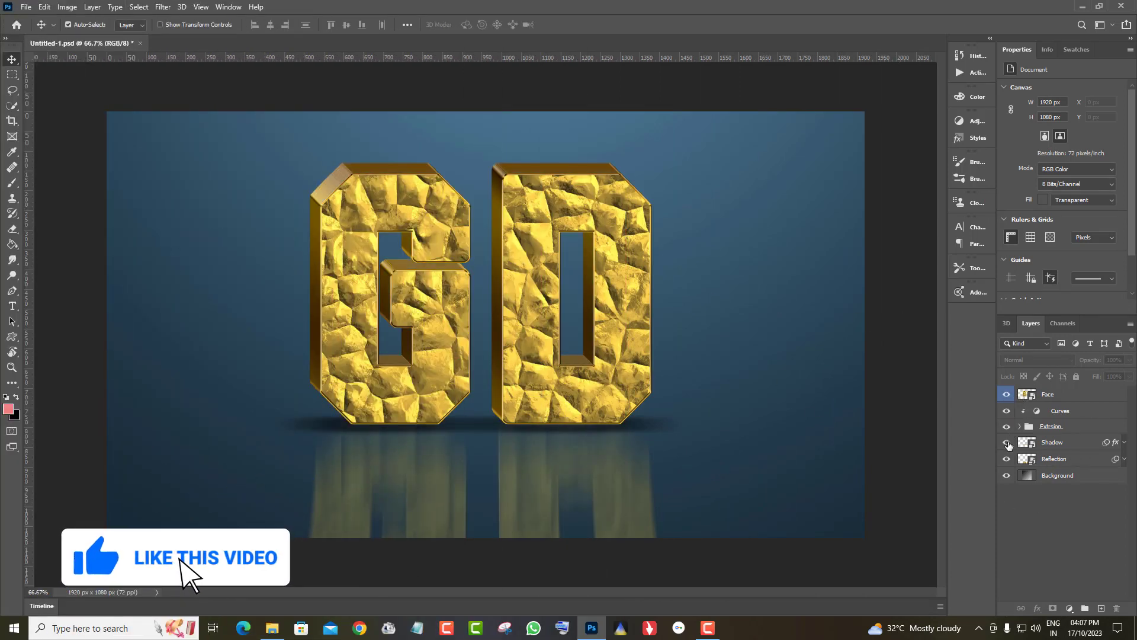
left_click(1007, 443)
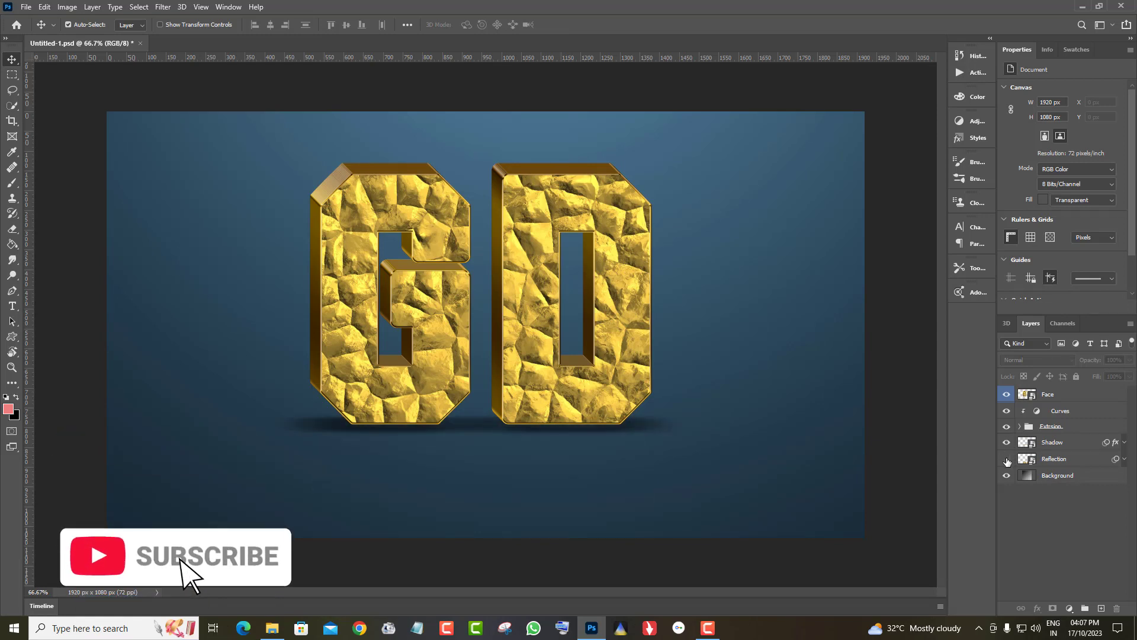
left_click(1007, 459)
left_click(1007, 476)
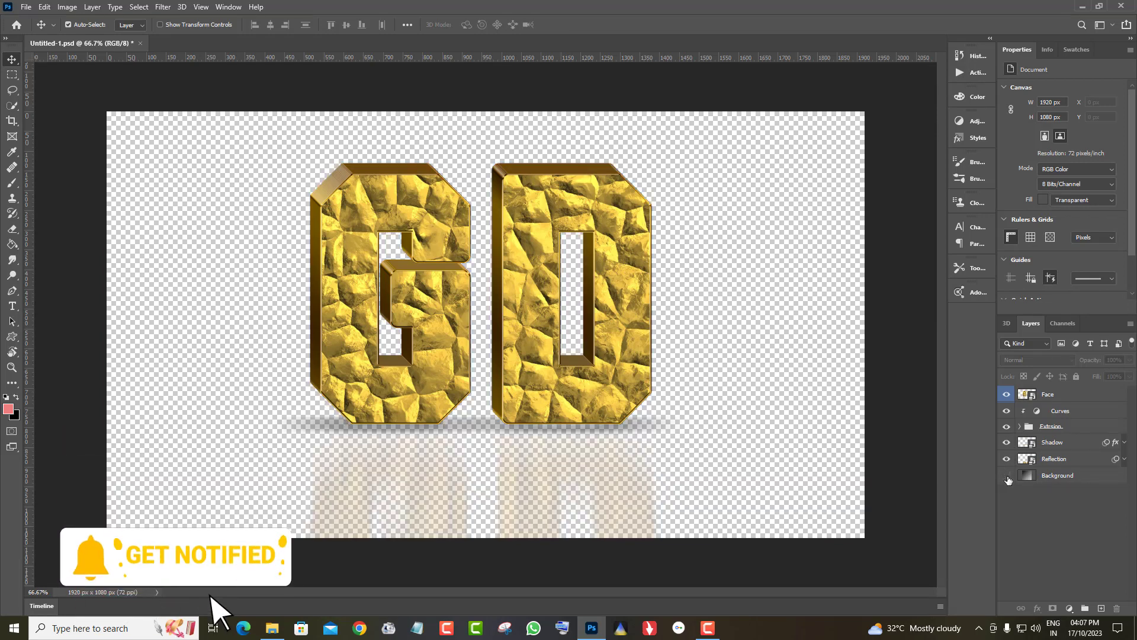
left_click(1007, 476)
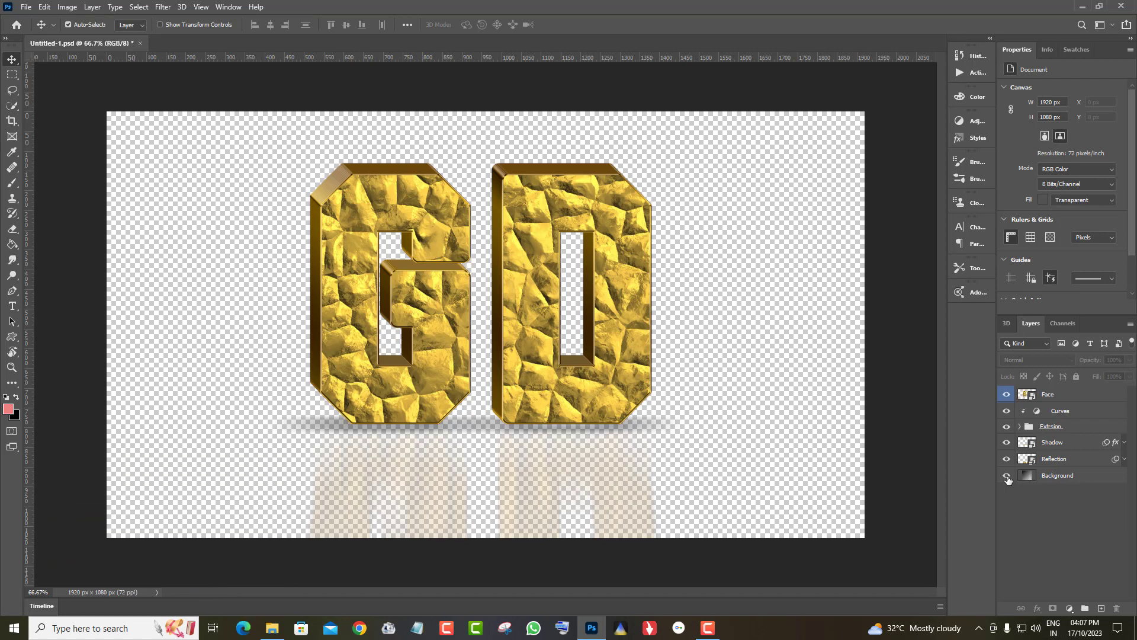
left_click(1007, 476)
left_click(1028, 397)
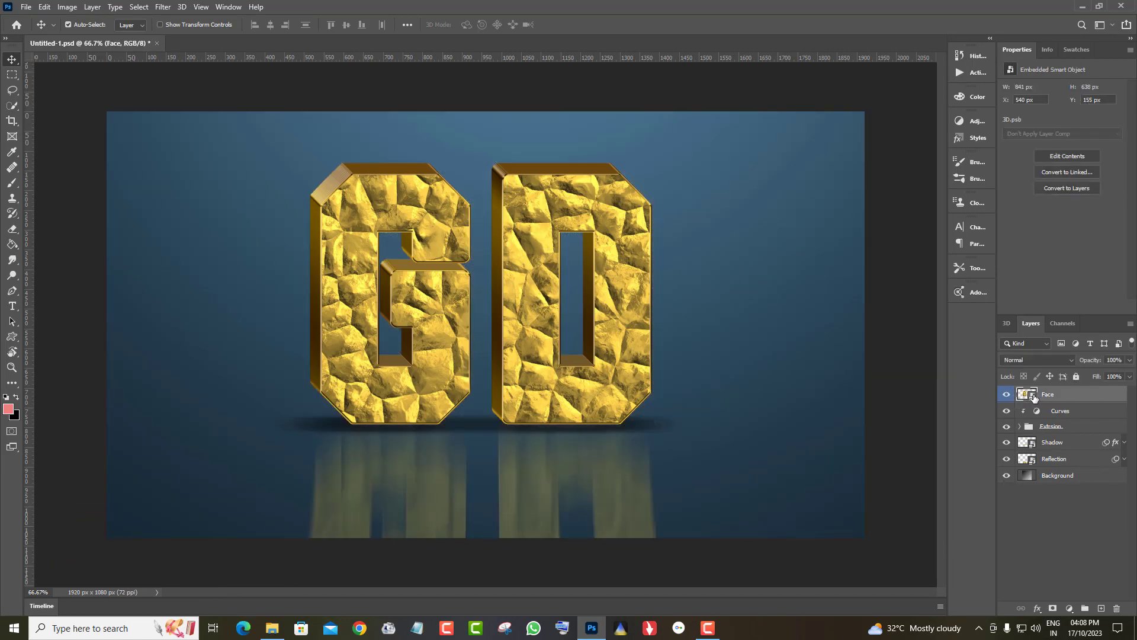
Inside the Face smart object, replace the GD text layer's lettering with TEXT
double_click(1033, 395)
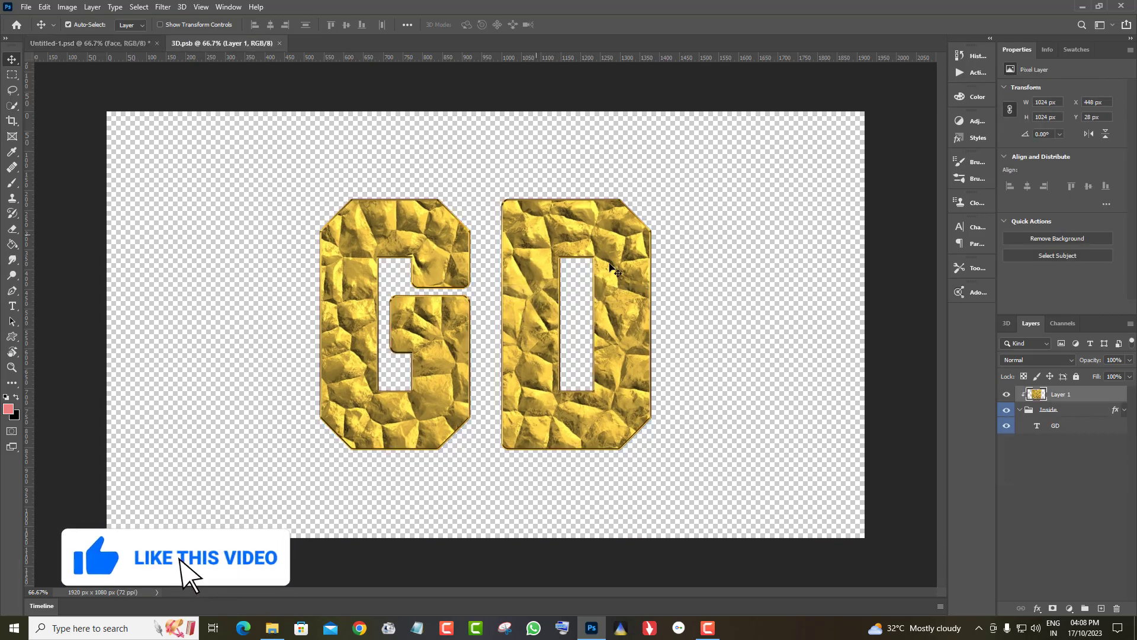
left_click(1006, 395)
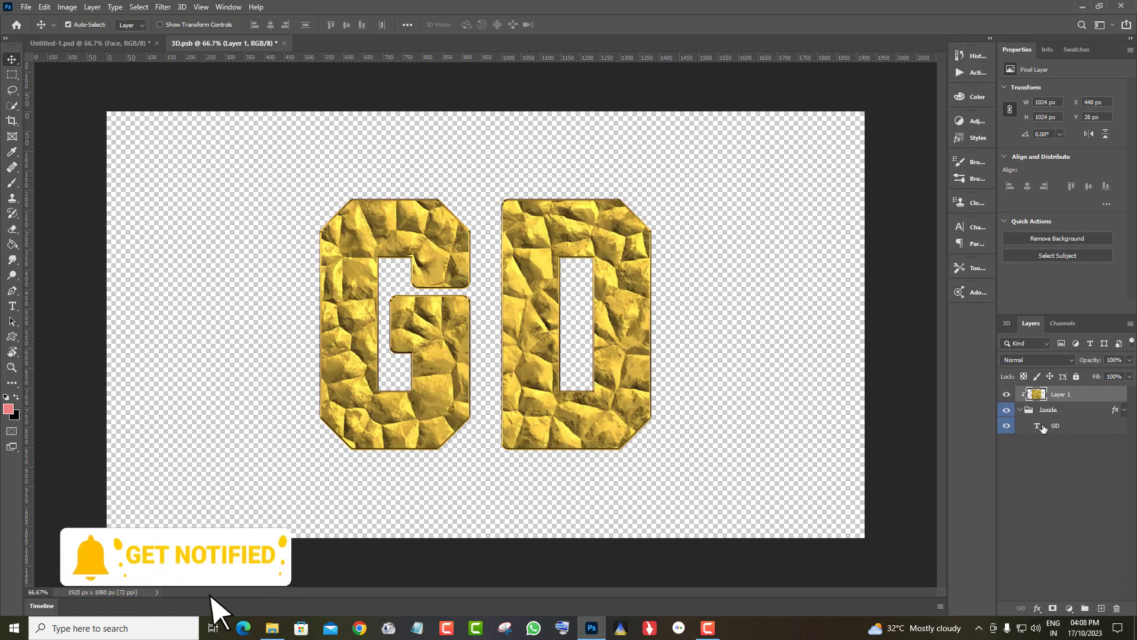
left_click(1044, 424)
left_click(1007, 426)
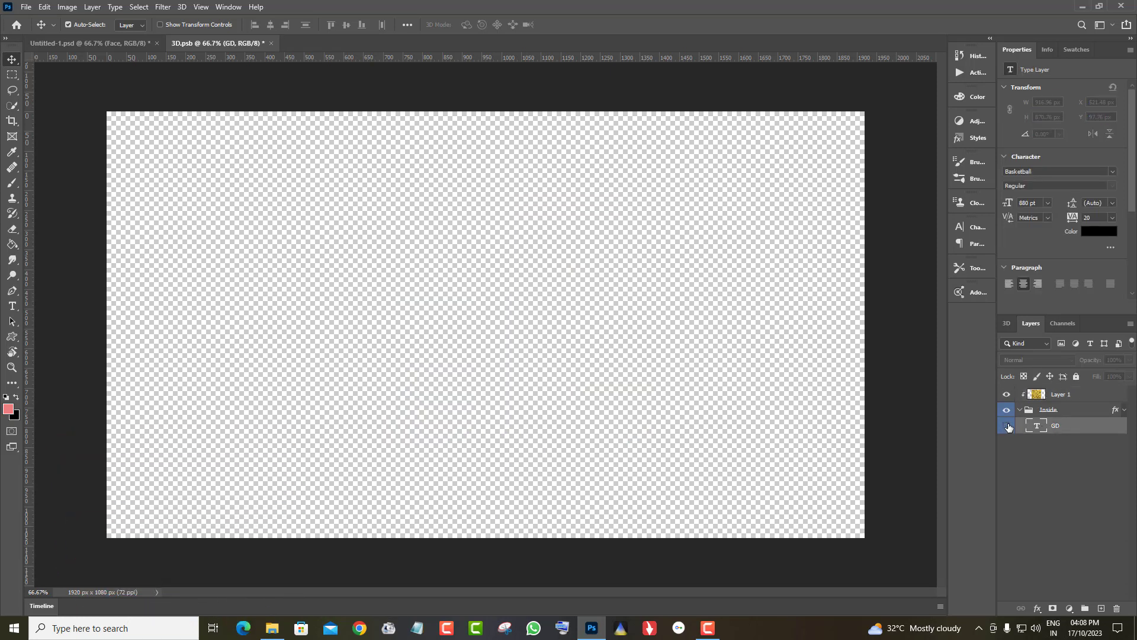
double_click(1037, 427)
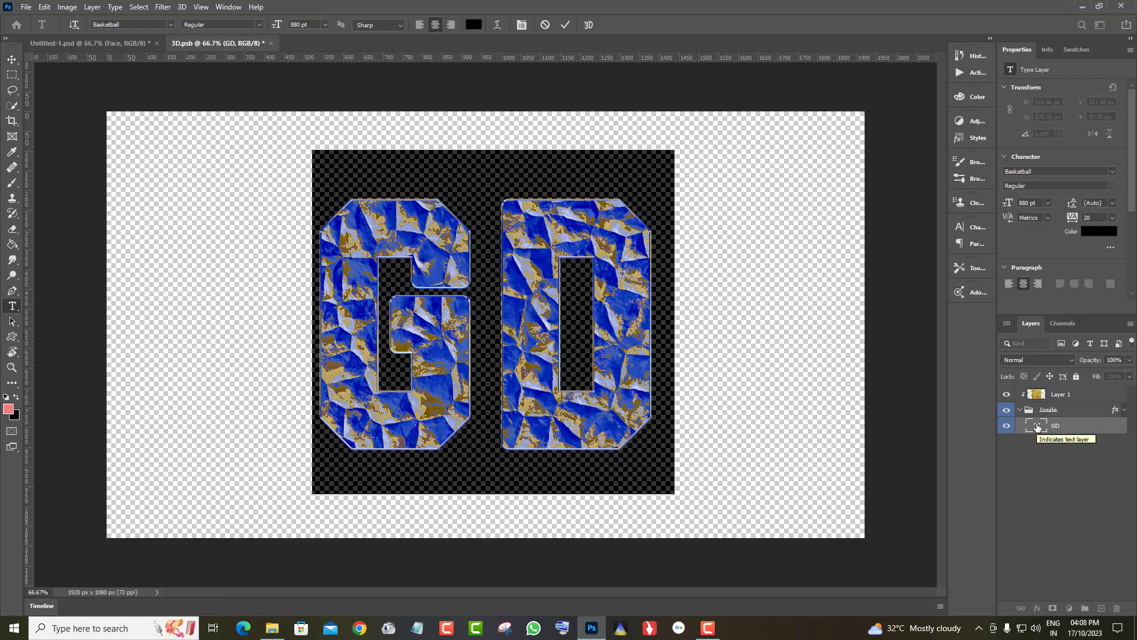
key("BackSpace")
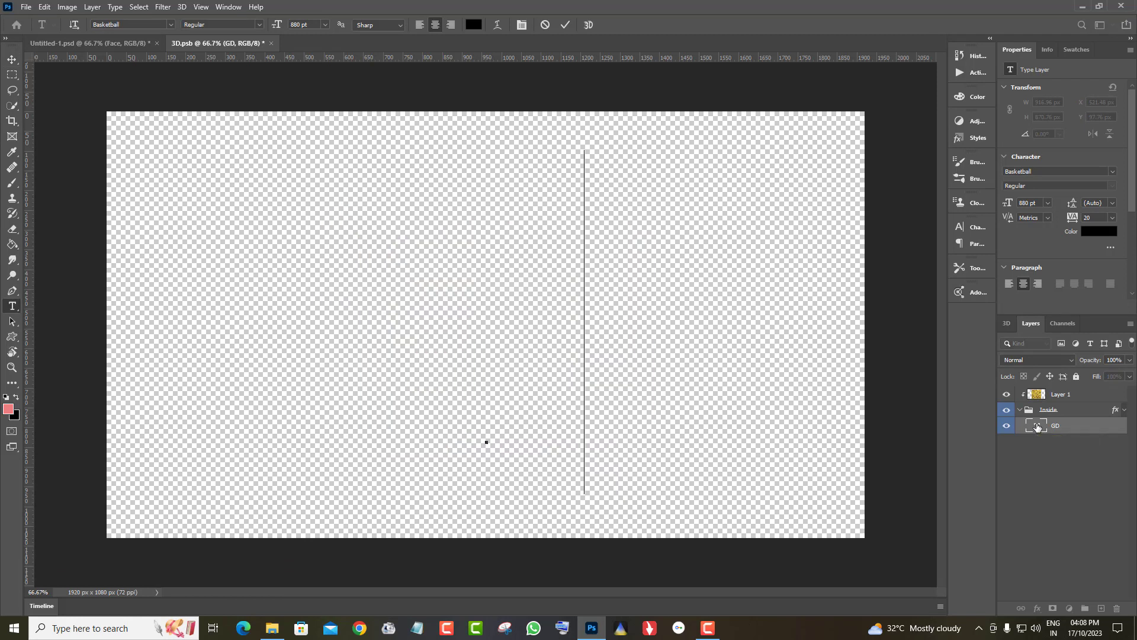
type("T")
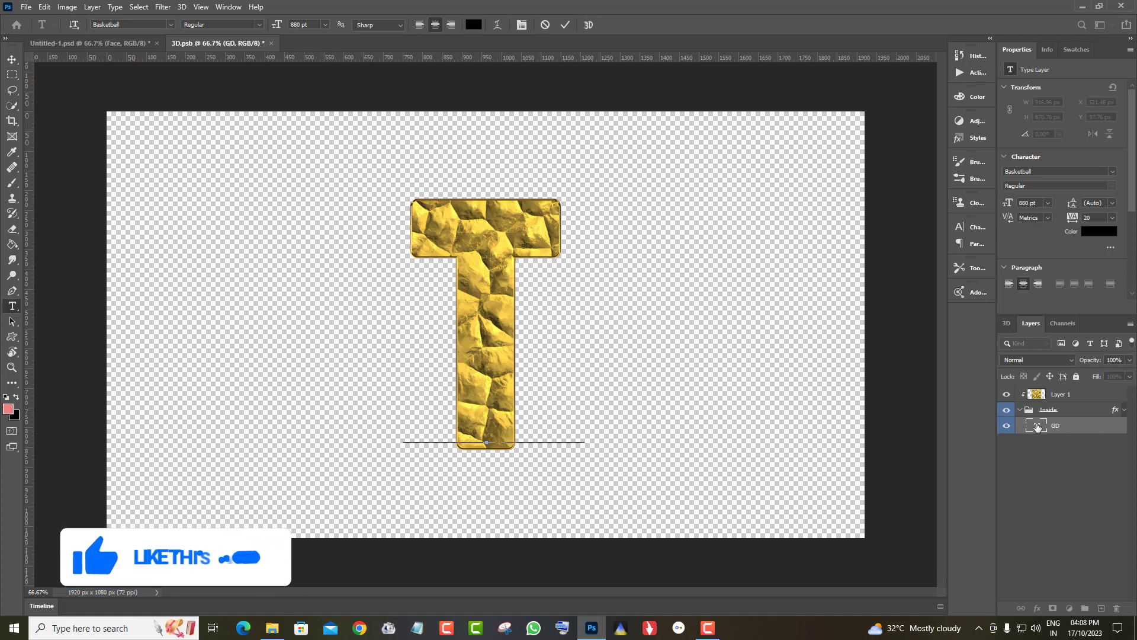
type("EXT")
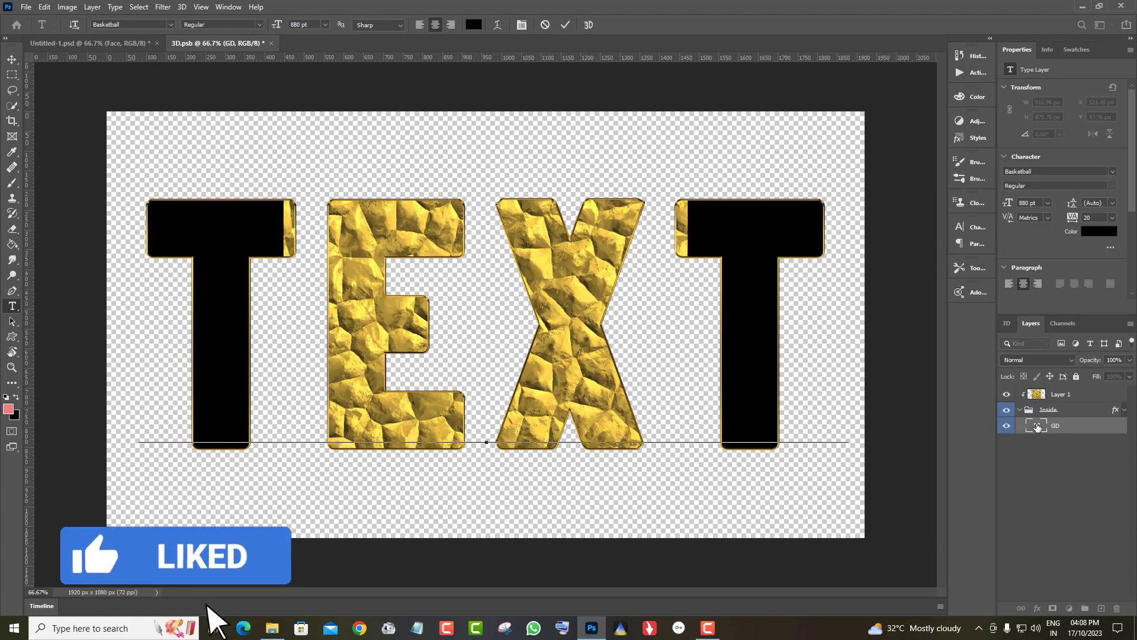
Scale the TEXT lettering down to about 50% with Free Transform
left_click(44, 7)
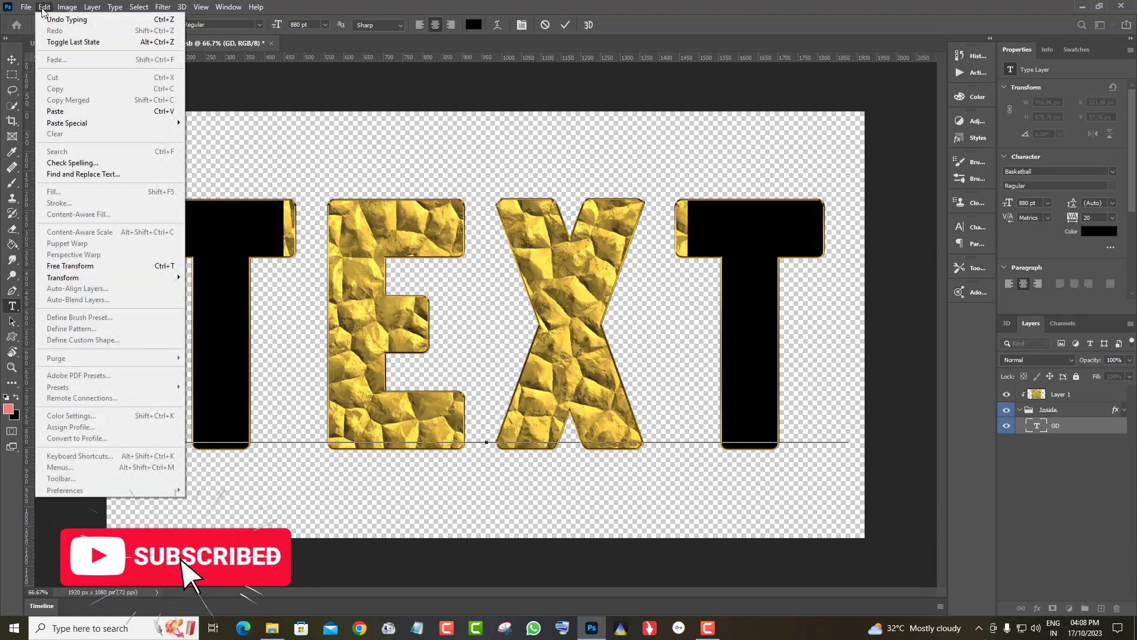
left_click(85, 266)
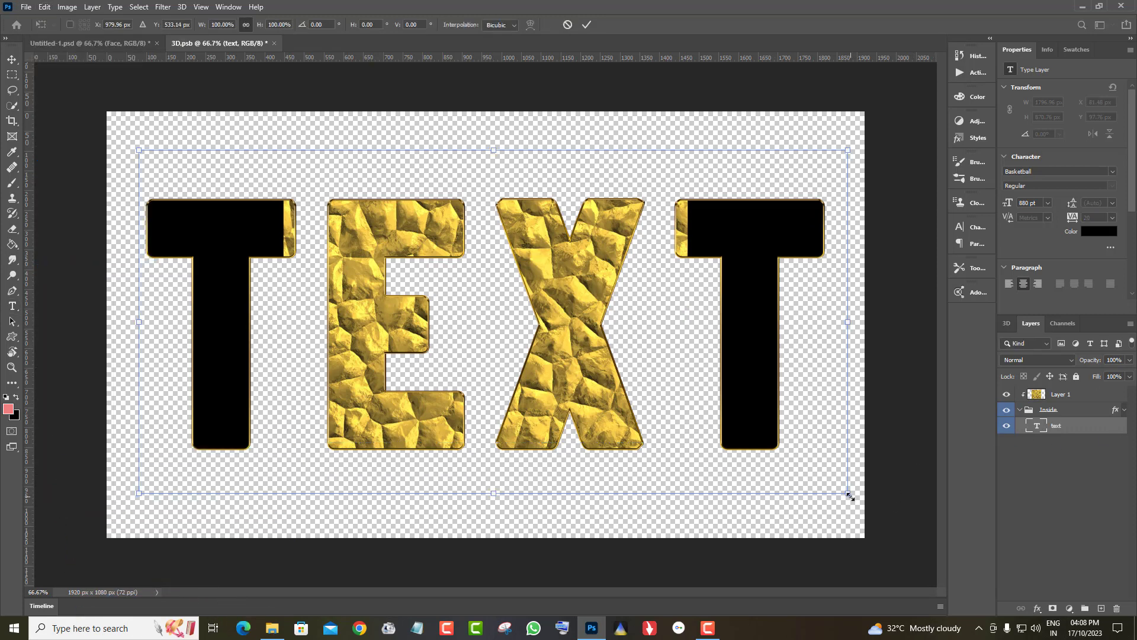
mouse_move(827, 481)
left_mouse_down()
mouse_move(501, 300)
mouse_move(626, 379)
left_mouse_up()
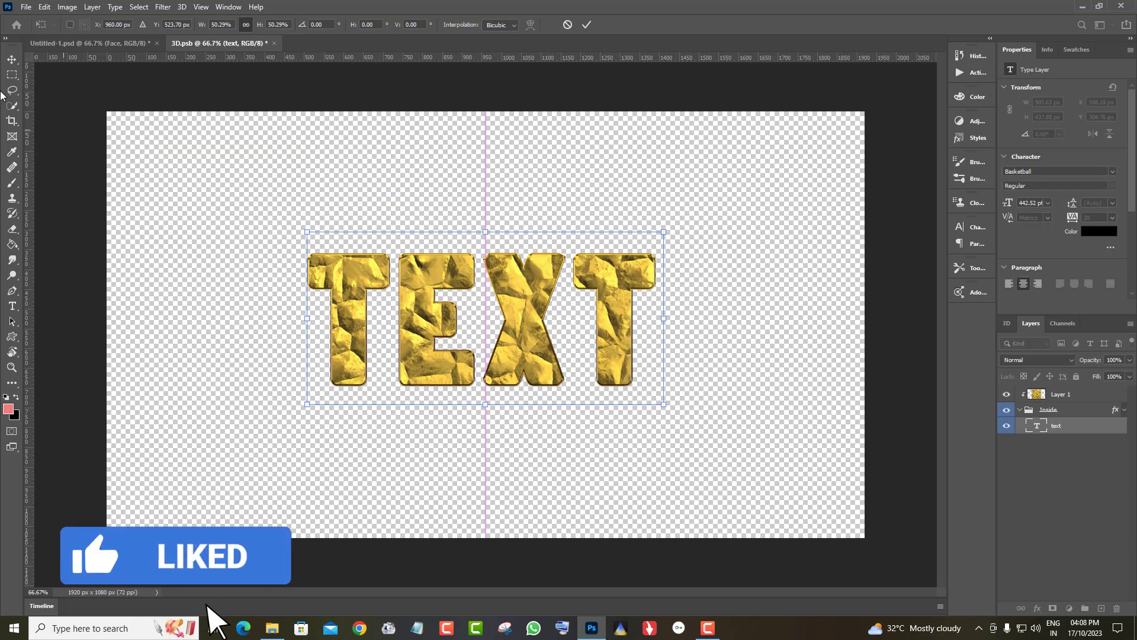
left_click(16, 59)
Save and close the 3D.psb smart object
left_click(1037, 394)
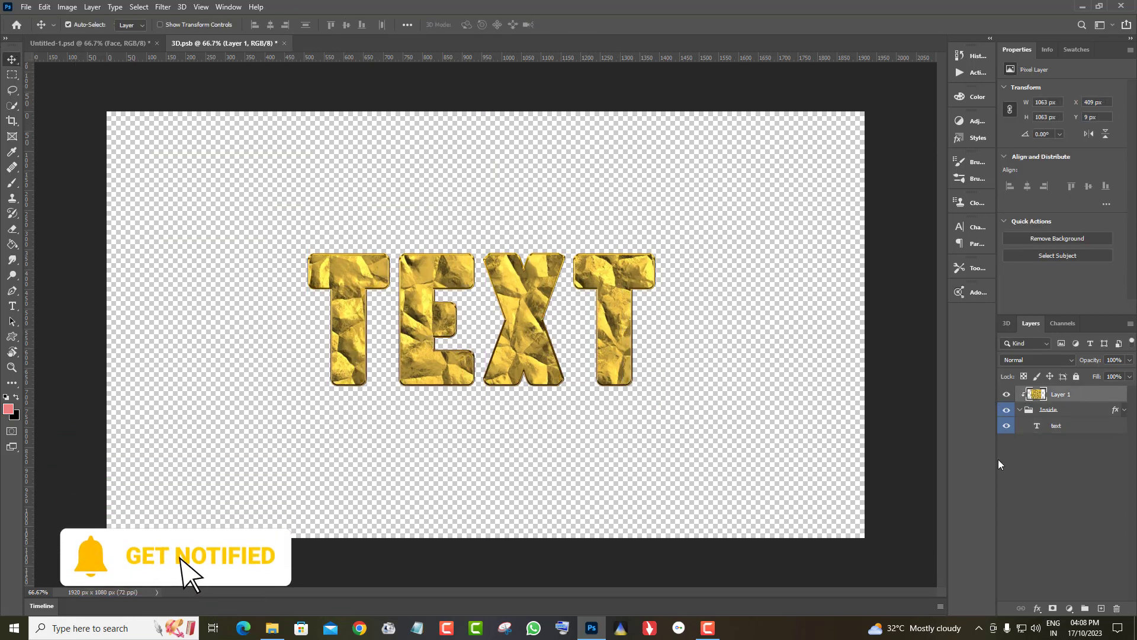
left_click(1031, 468)
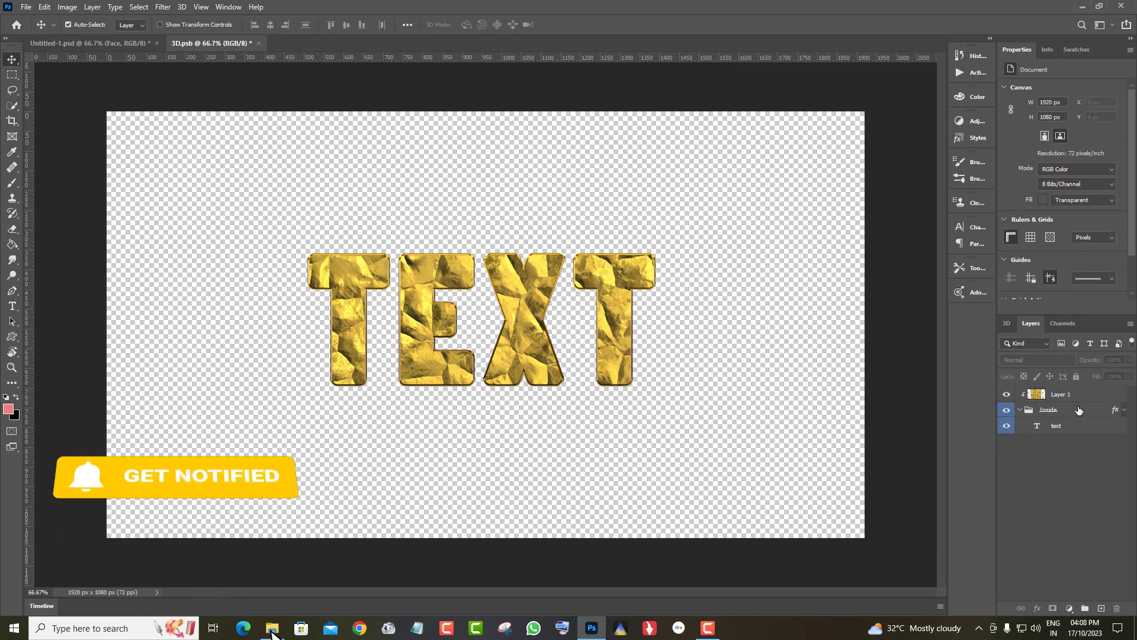
left_click(258, 43)
left_click(514, 234)
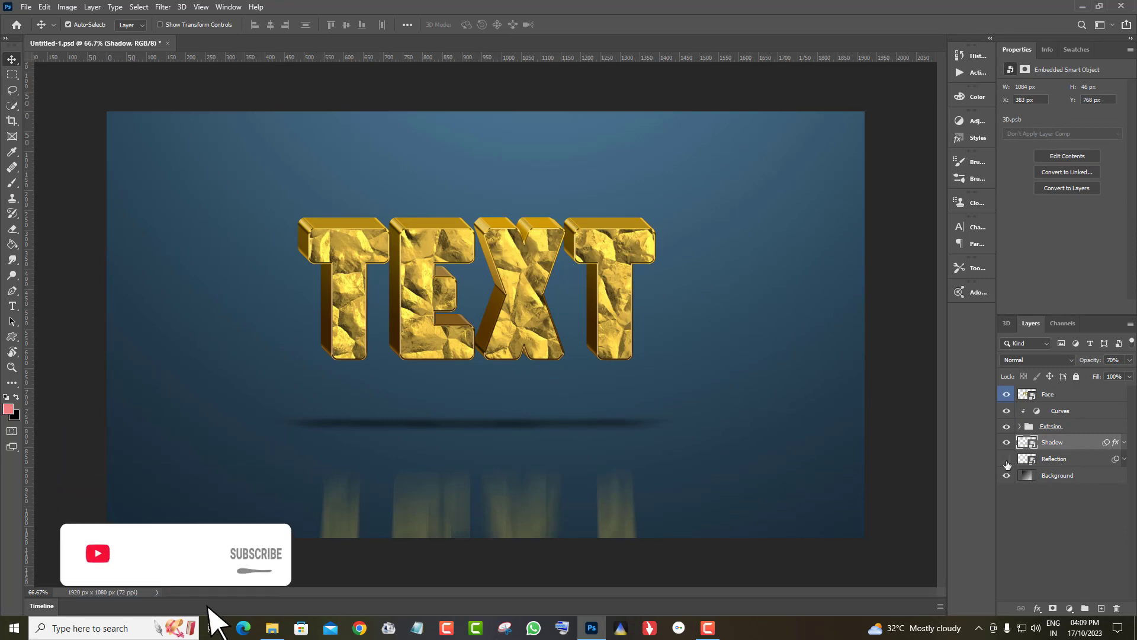
Free-transform the Shadow layer, moving the ellipse up just beneath the TEXT letters
left_click(1008, 463)
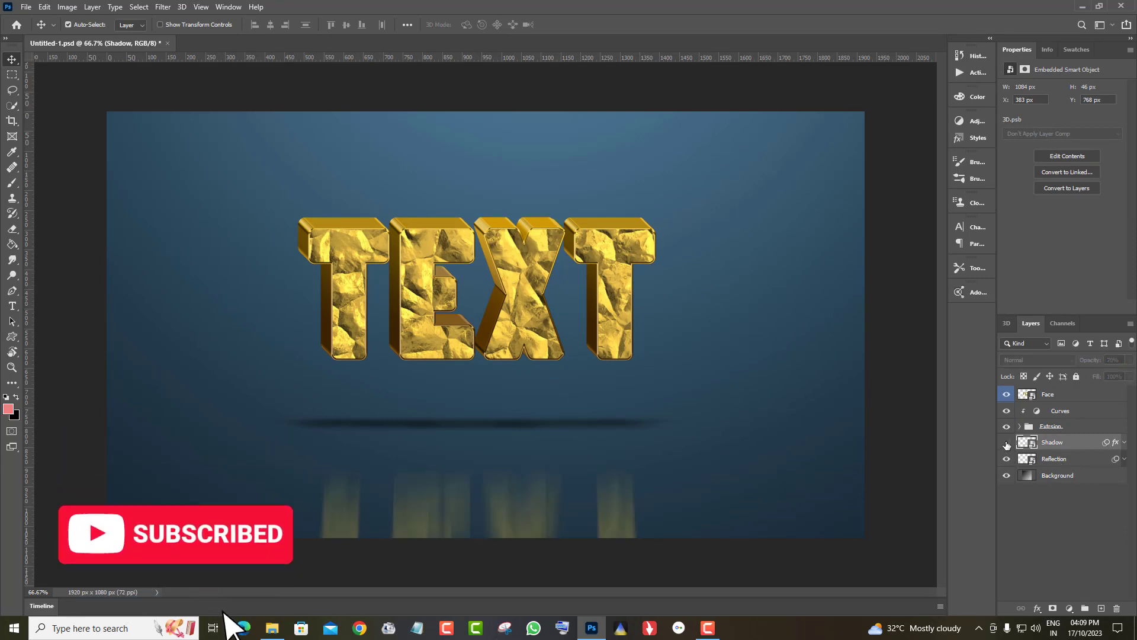
left_click(1007, 444)
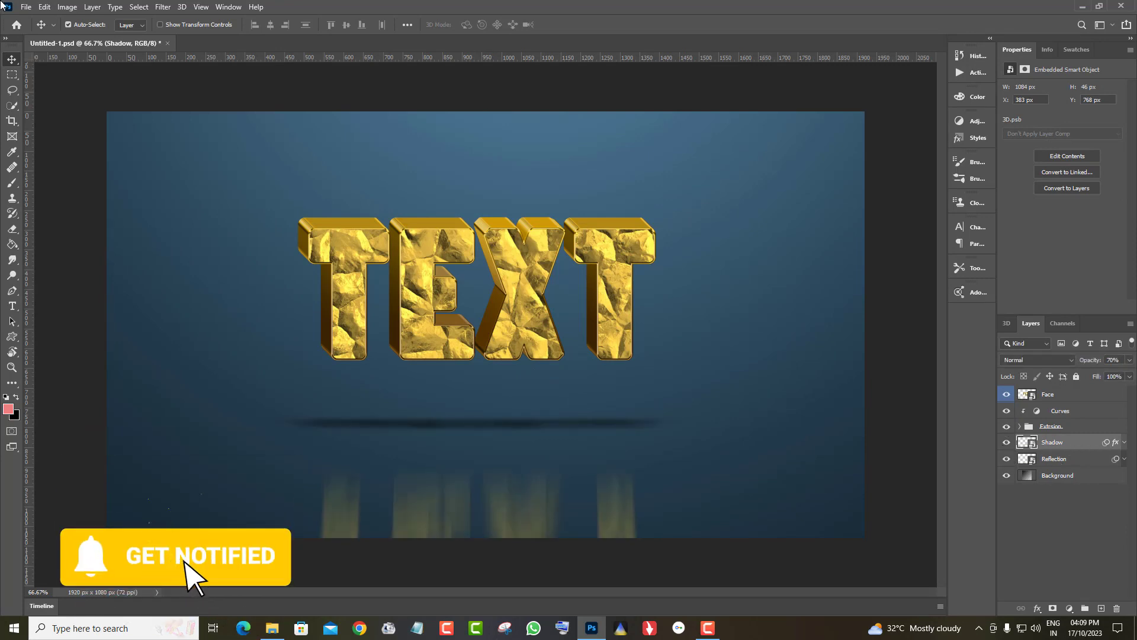
left_click(44, 7)
left_click(89, 266)
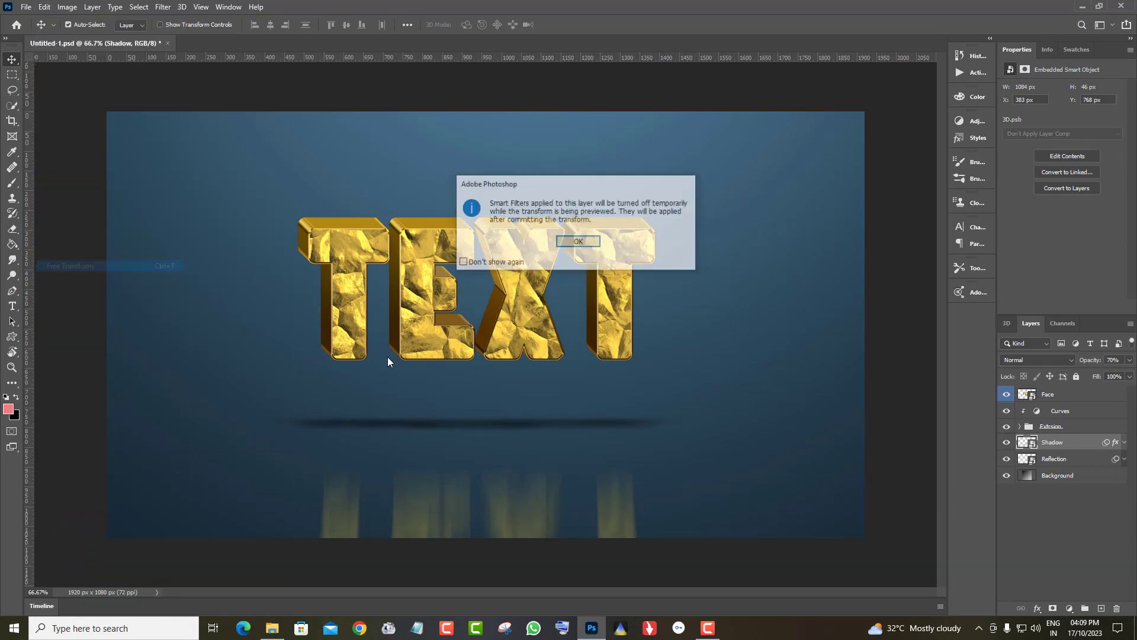
left_click(579, 241)
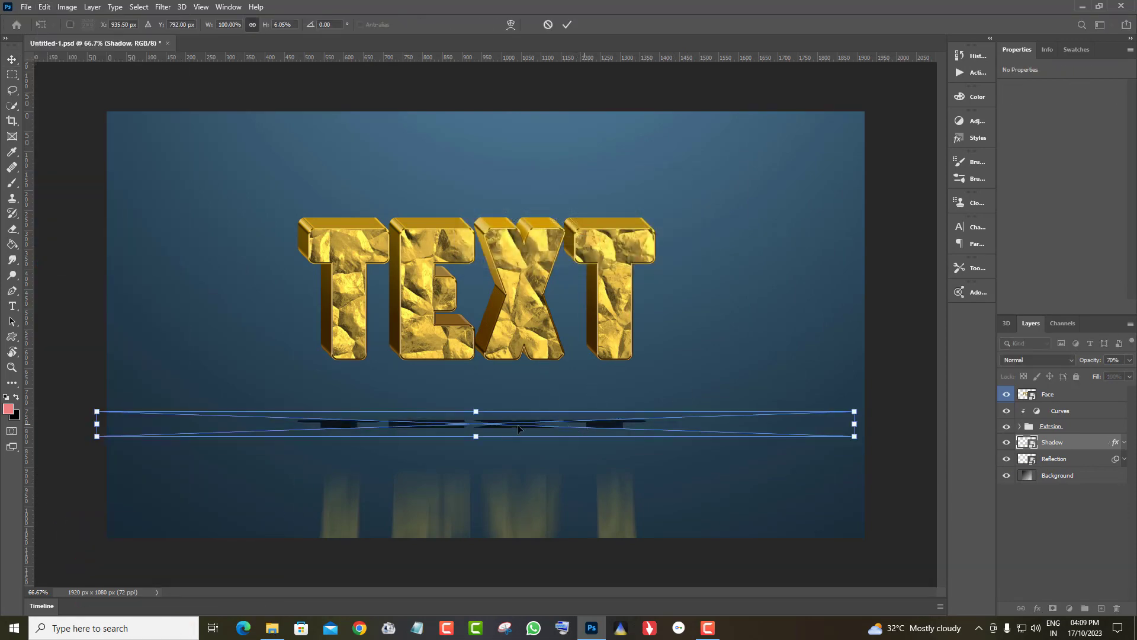
left_click_drag(521, 428, 523, 384)
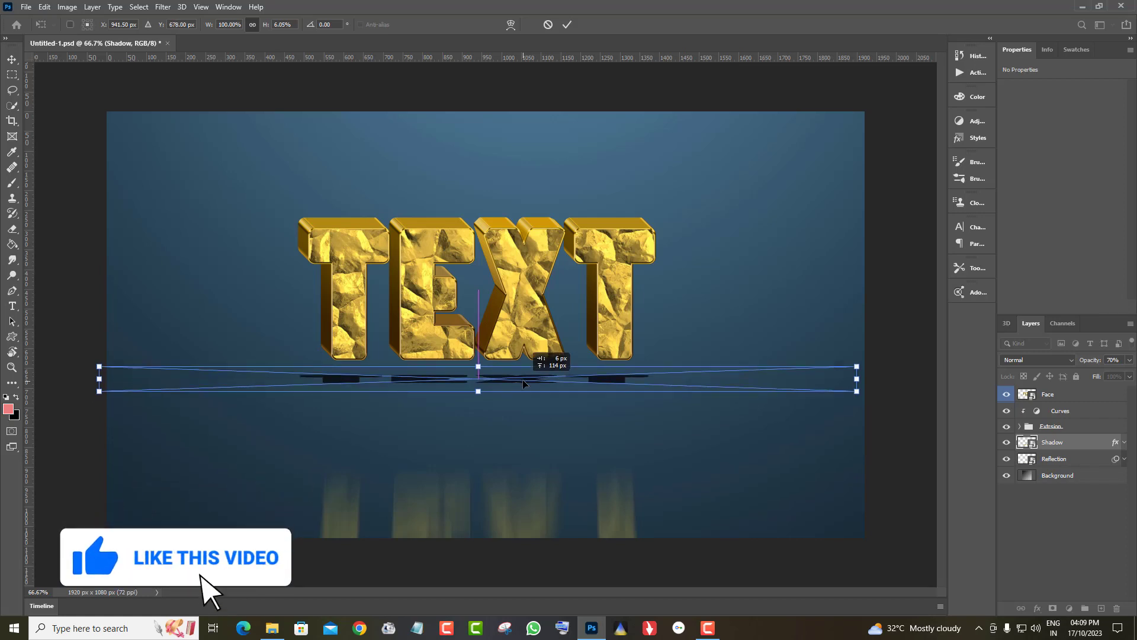
key("Return")
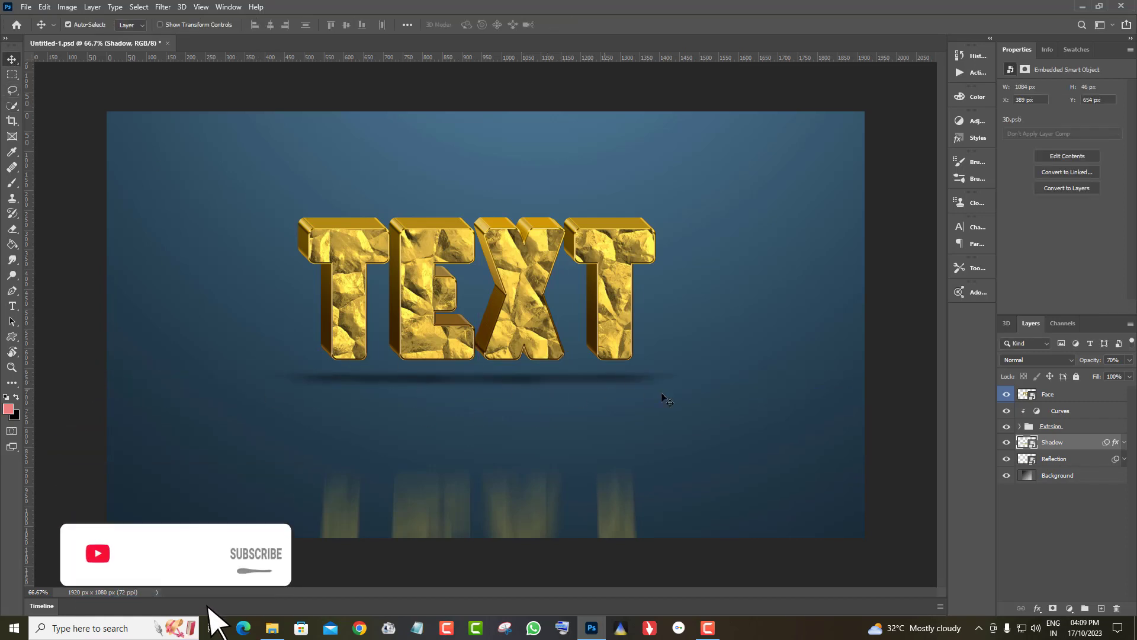
Free-transform the Reflection layer, dragging it up under the letters
left_click(1078, 463)
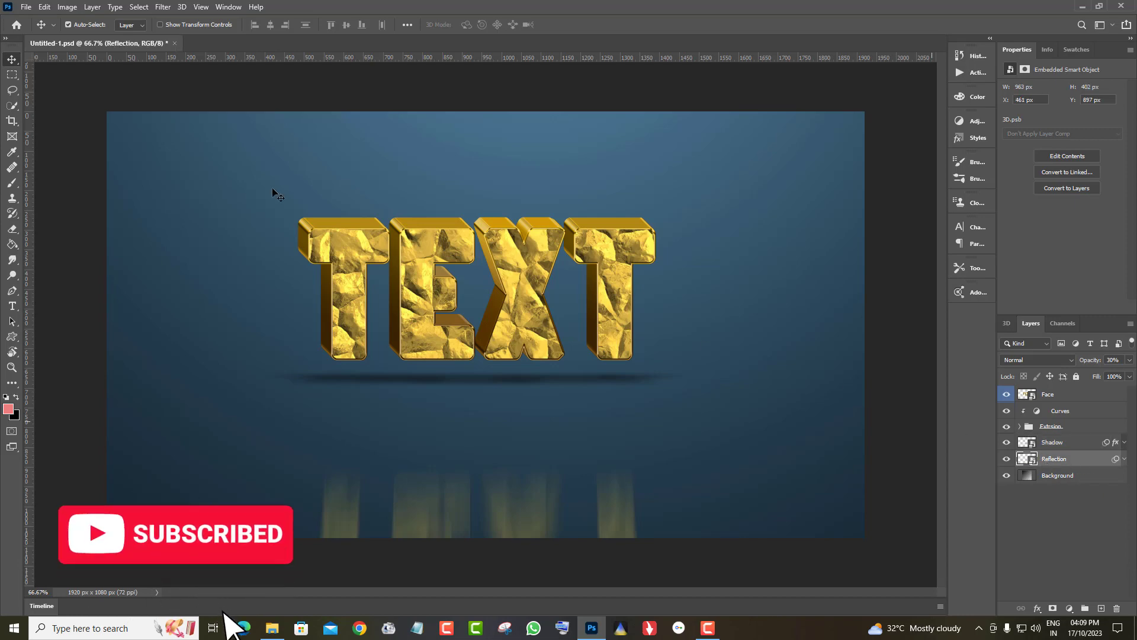
left_click(45, 6)
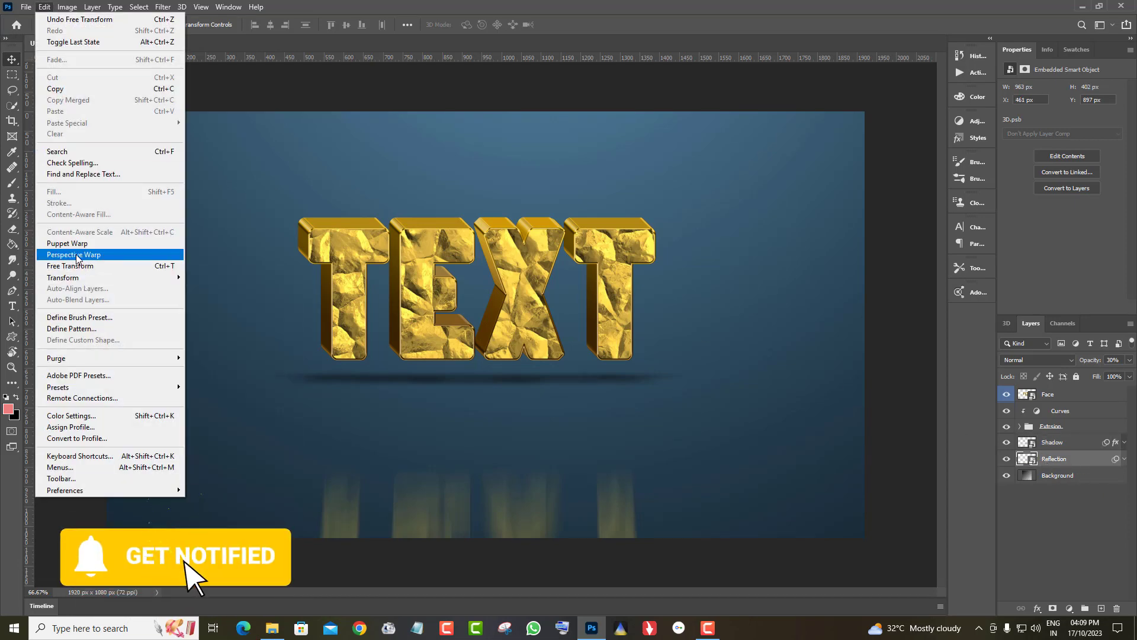
left_click(70, 265)
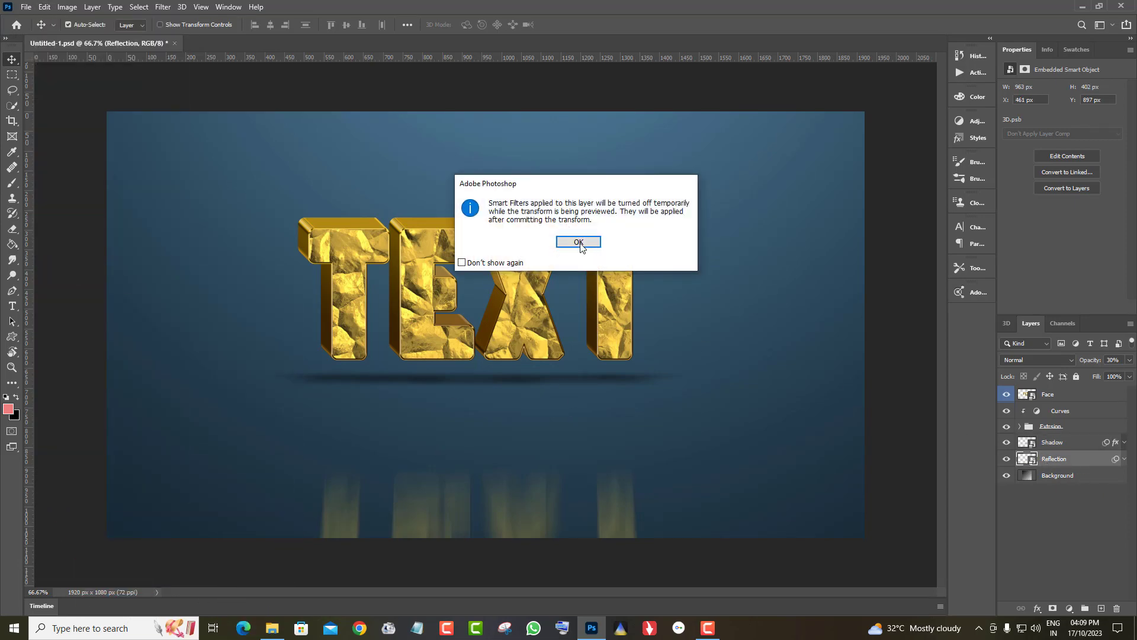
left_click(579, 242)
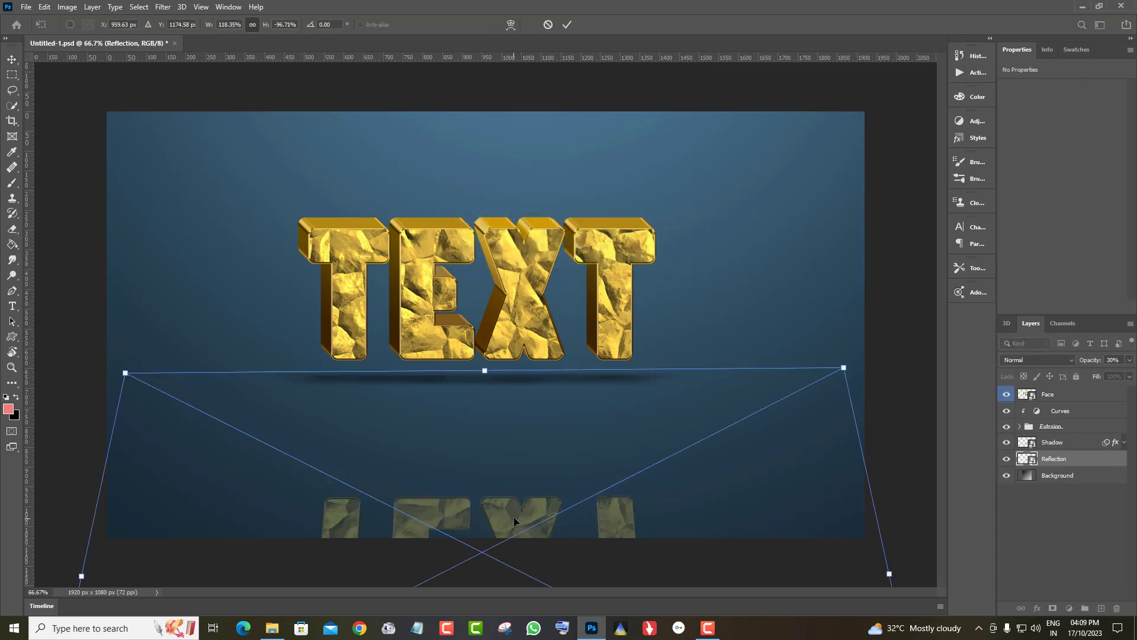
left_click_drag(514, 517, 518, 410)
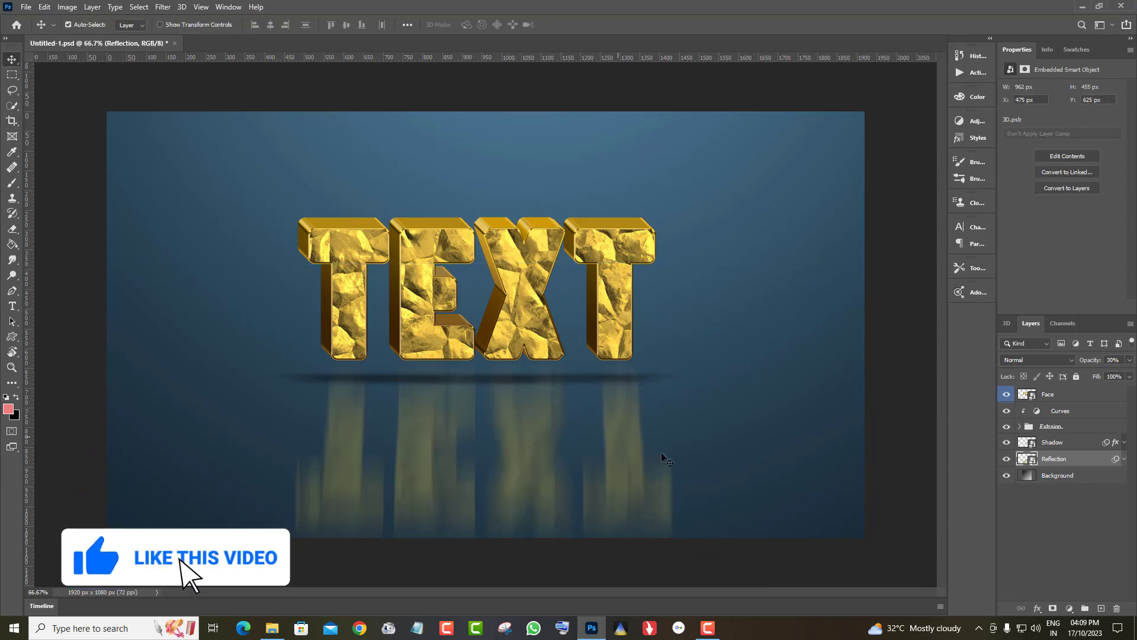
Fine-tune the reflection against the letters' base and commit it at 963 × 429 px
left_click(43, 11)
left_click(77, 249)
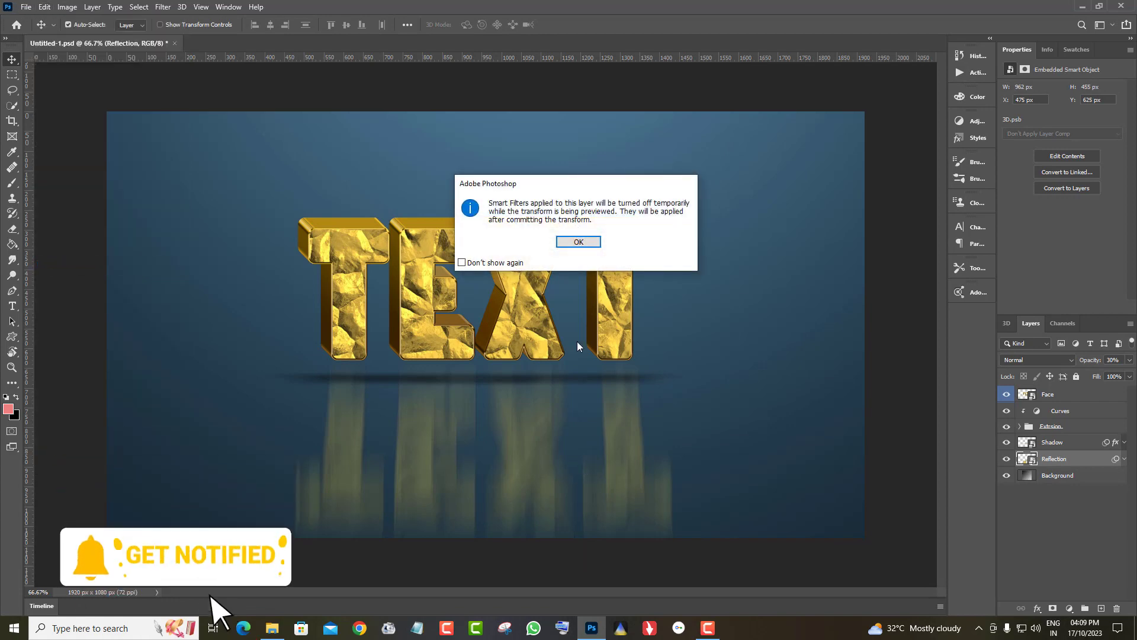
left_click(589, 244)
left_click_drag(531, 488, 535, 497)
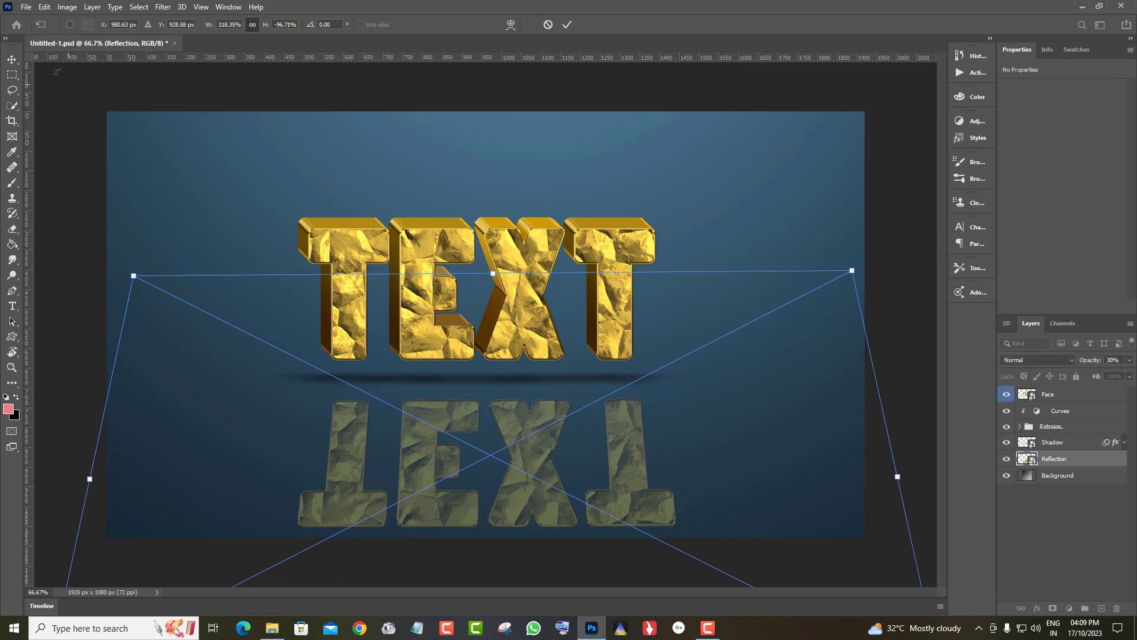
left_click(12, 59)
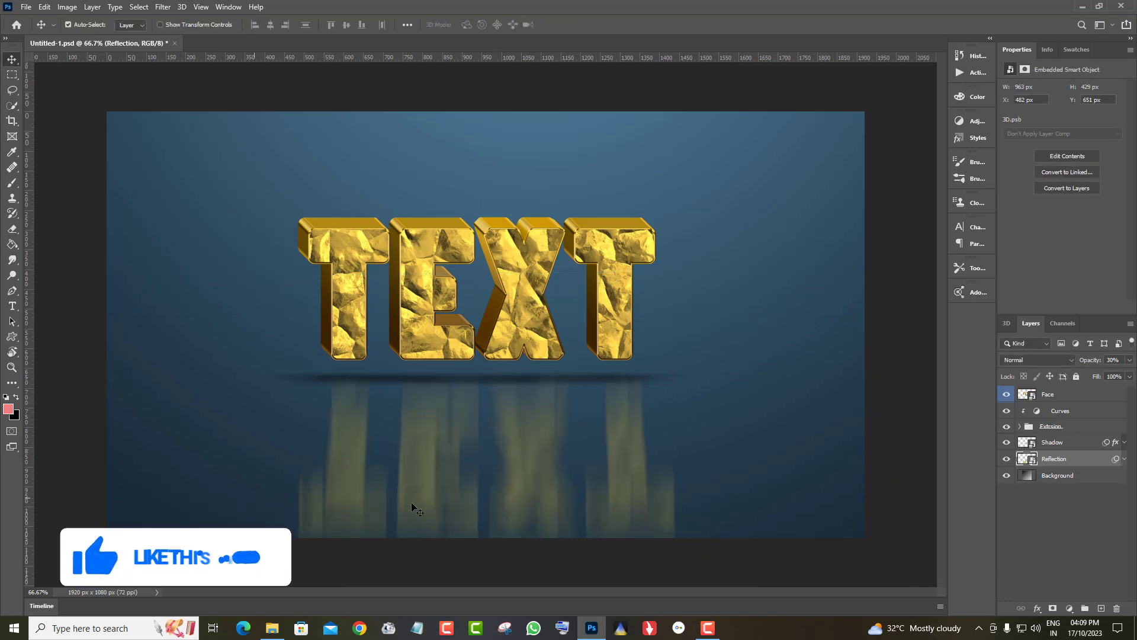
Apply a Gaussian Blur with about 6.4 px radius to the Shadow layer
left_click(1006, 459)
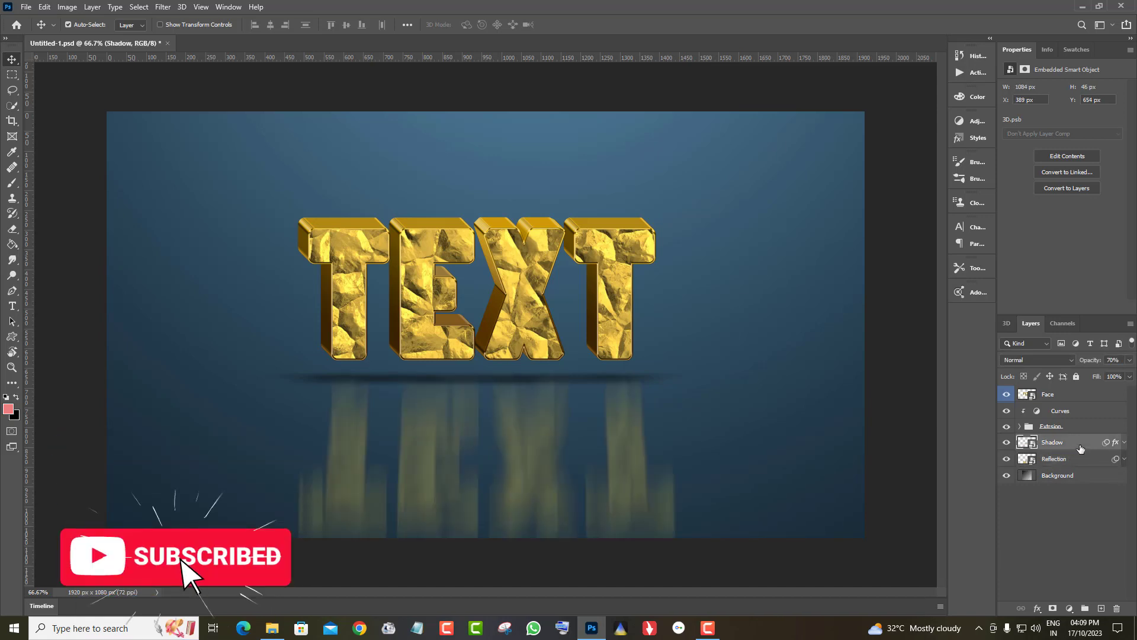
left_click(164, 7)
mouse_move(169, 141)
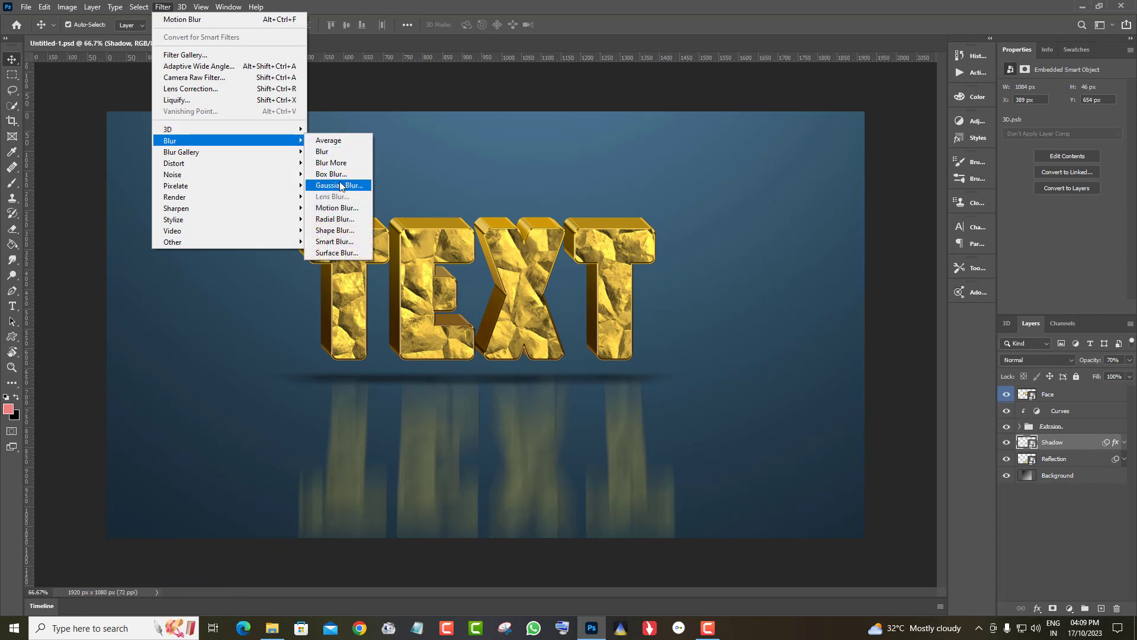
left_click(340, 186)
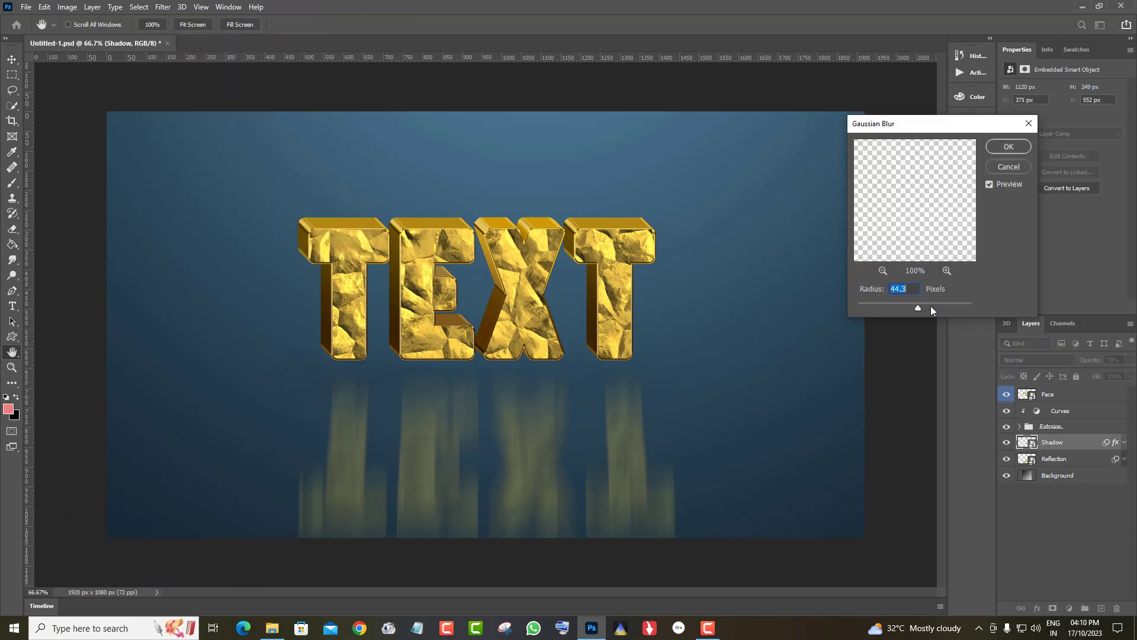
mouse_move(918, 308)
left_mouse_down()
mouse_move(868, 305)
mouse_move(894, 306)
left_mouse_up()
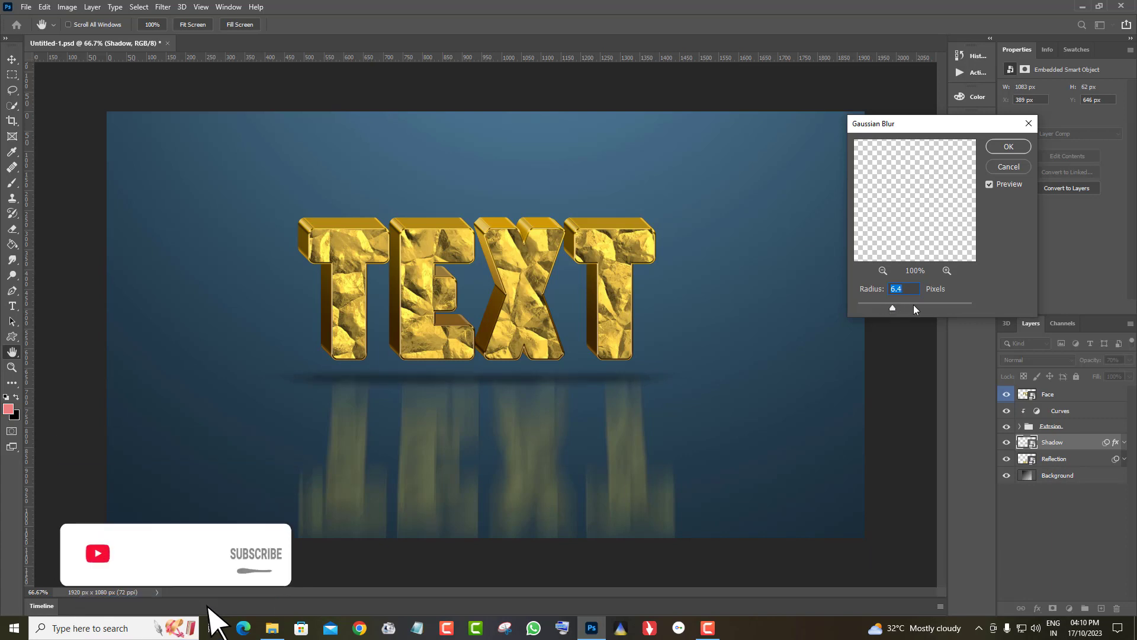
left_click(1009, 147)
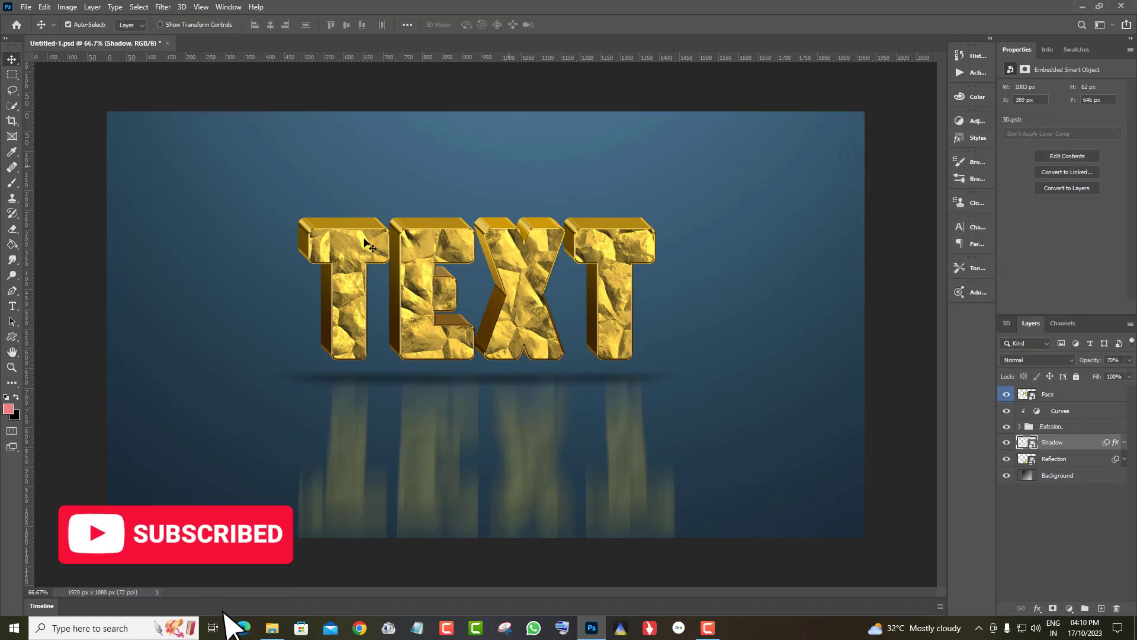
In the Face smart object, retype the text layer's word TEXT as 3D
double_click(1028, 394)
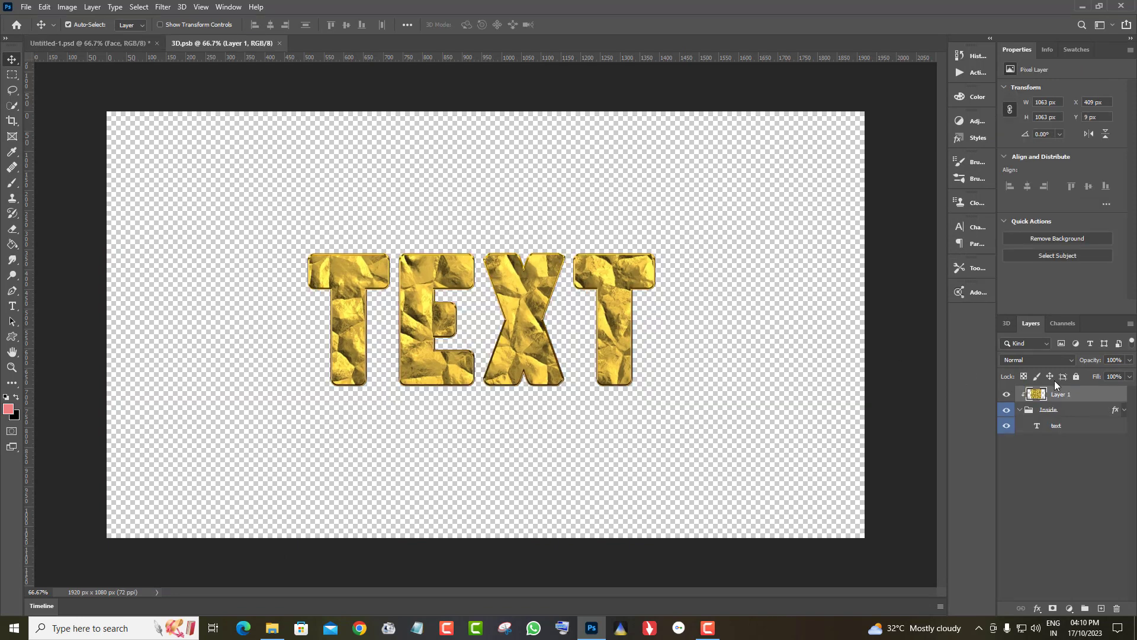
left_click(1077, 426)
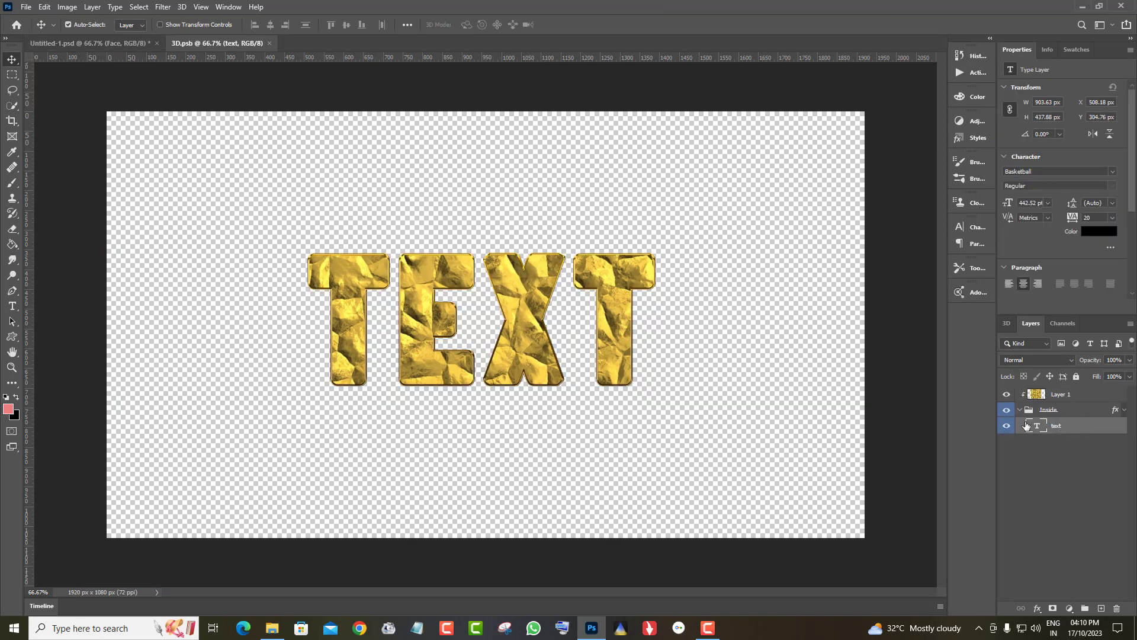
double_click(569, 289)
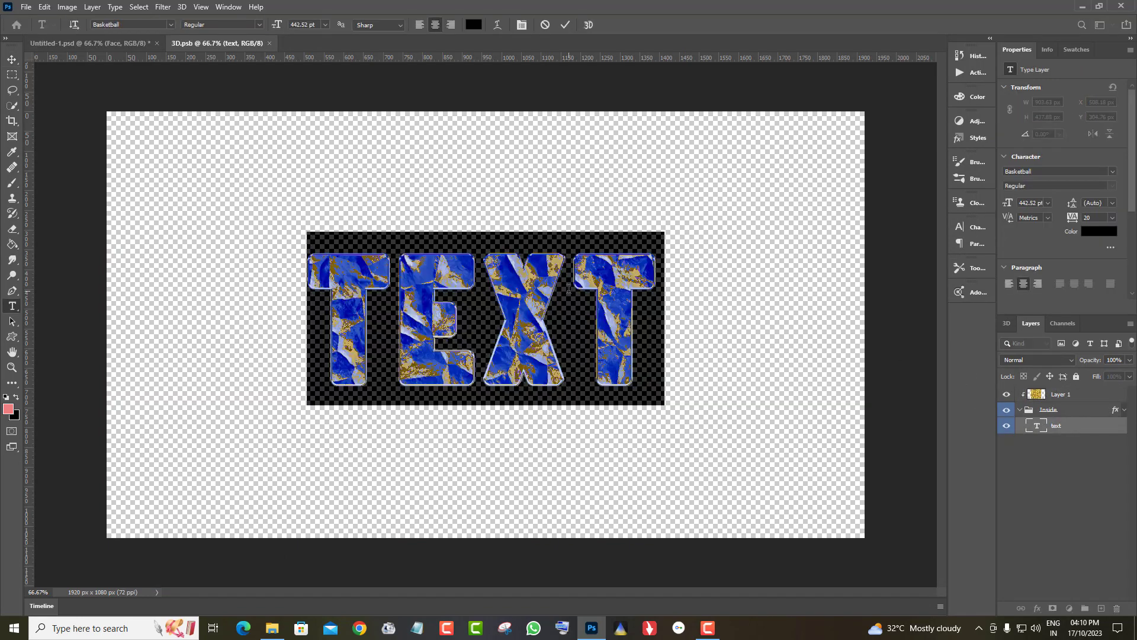
key("BackSpace")
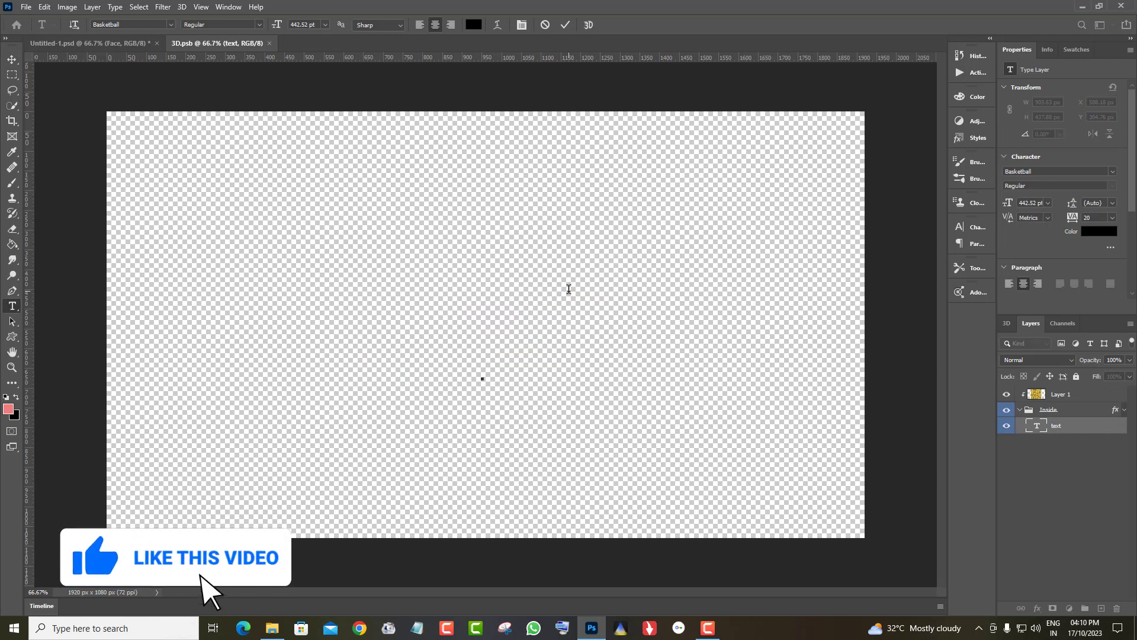
type("3D")
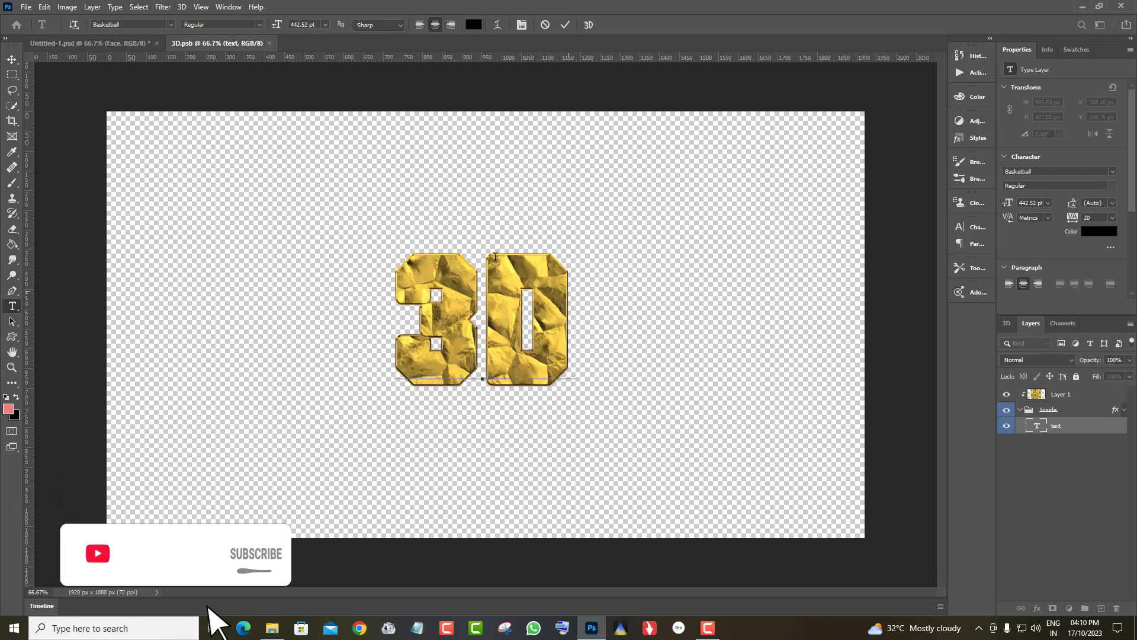
Enlarge the 3D text to about 205% and centre it on the canvas
left_click(44, 8)
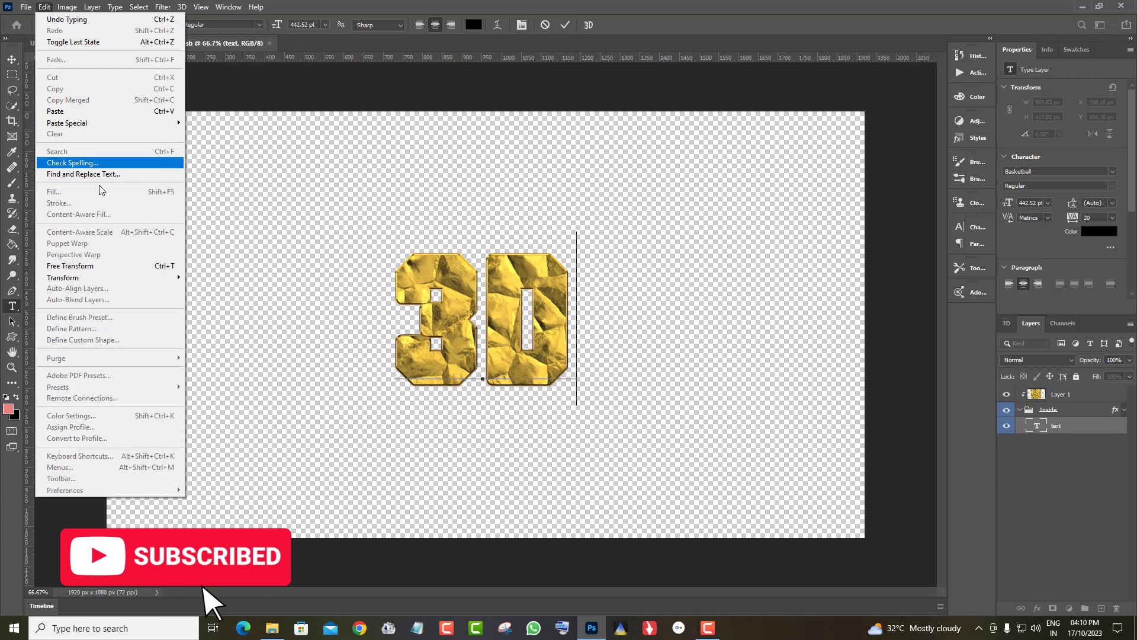
left_click(77, 262)
mouse_move(486, 405)
left_mouse_down()
mouse_move(502, 560)
mouse_move(522, 544)
left_mouse_up()
left_click_drag(534, 495, 545, 436)
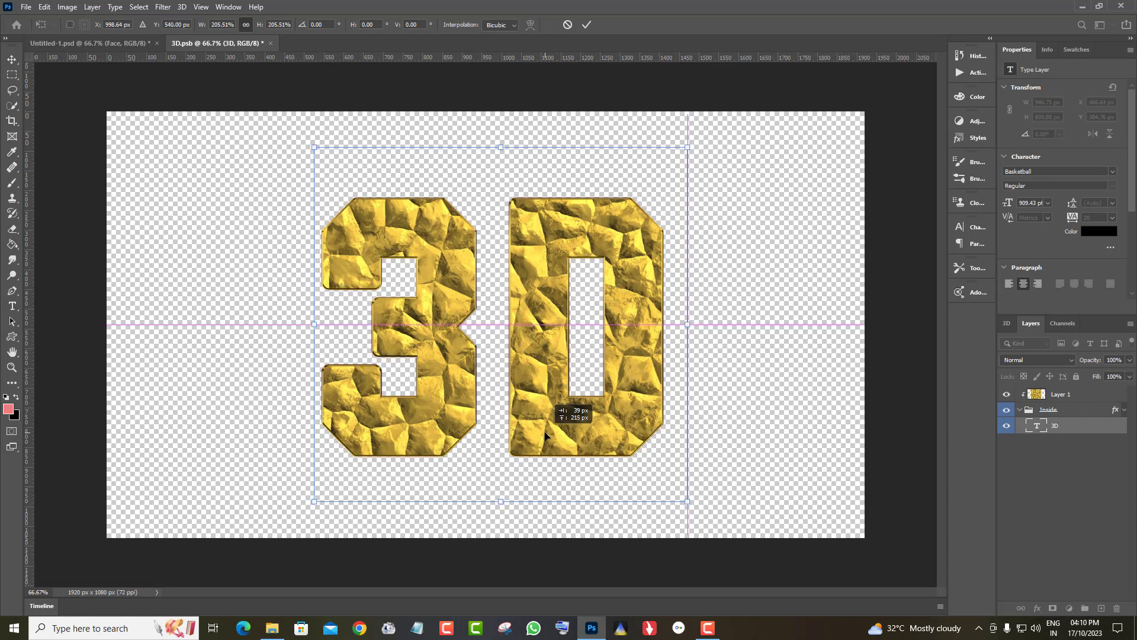
left_click_drag(545, 426, 536, 426)
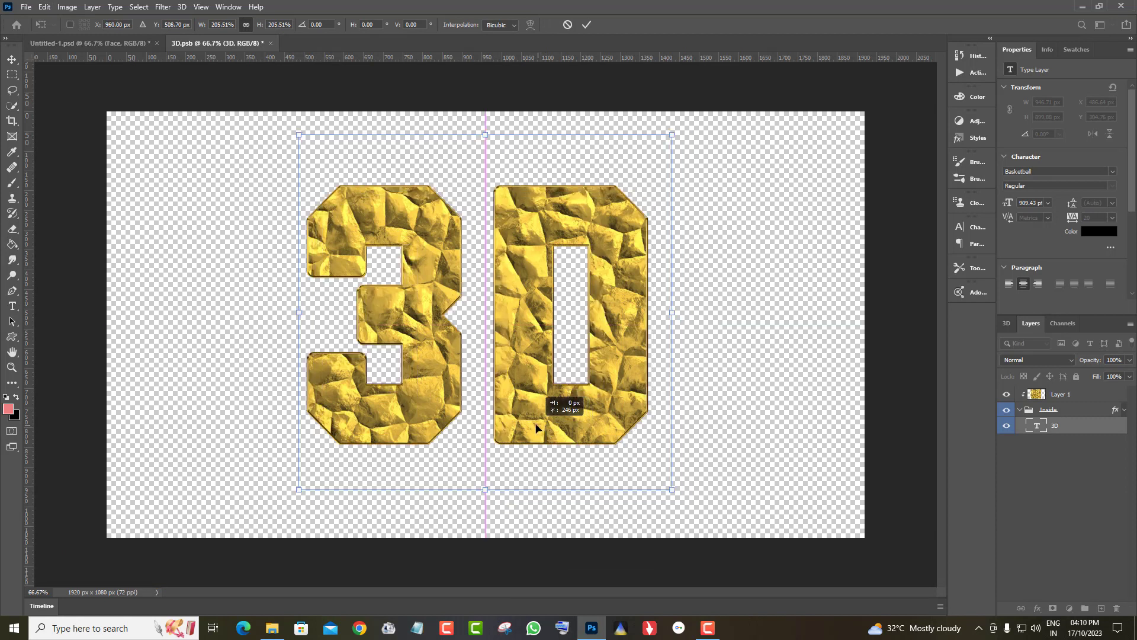
left_click(11, 59)
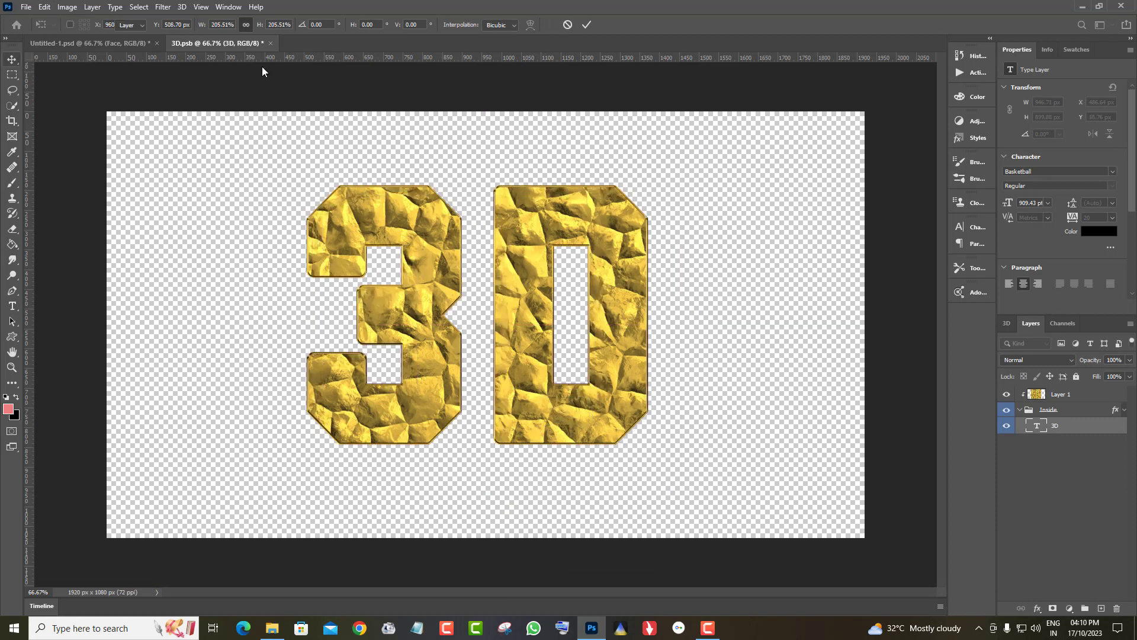
left_click(1086, 391)
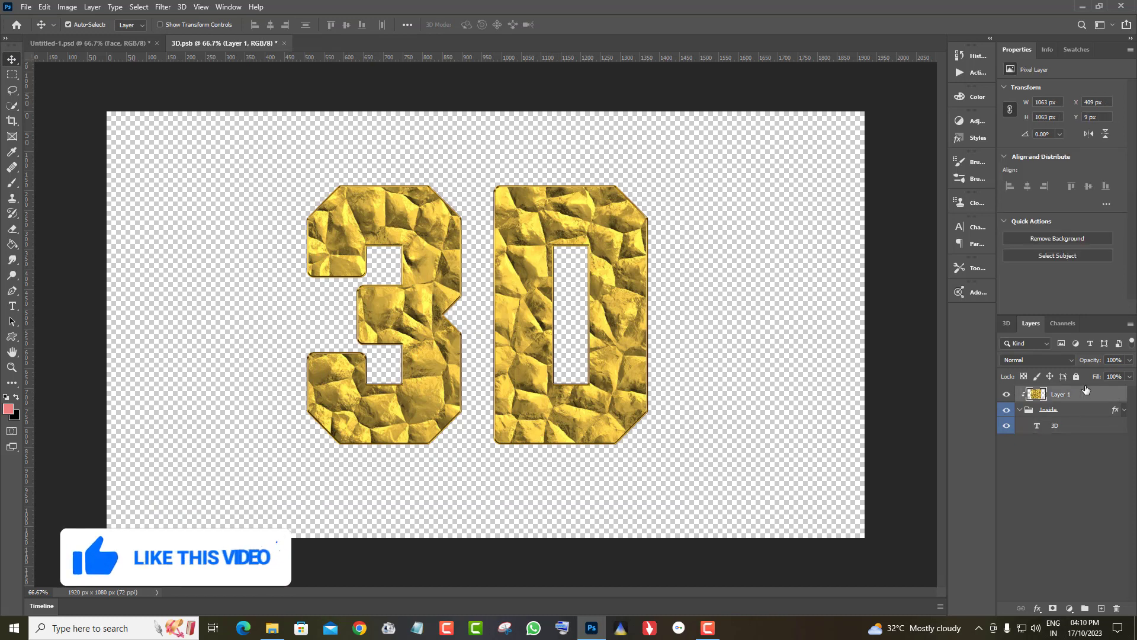
Open the gold pattern image 40.jpg
left_click(26, 6)
left_click(37, 31)
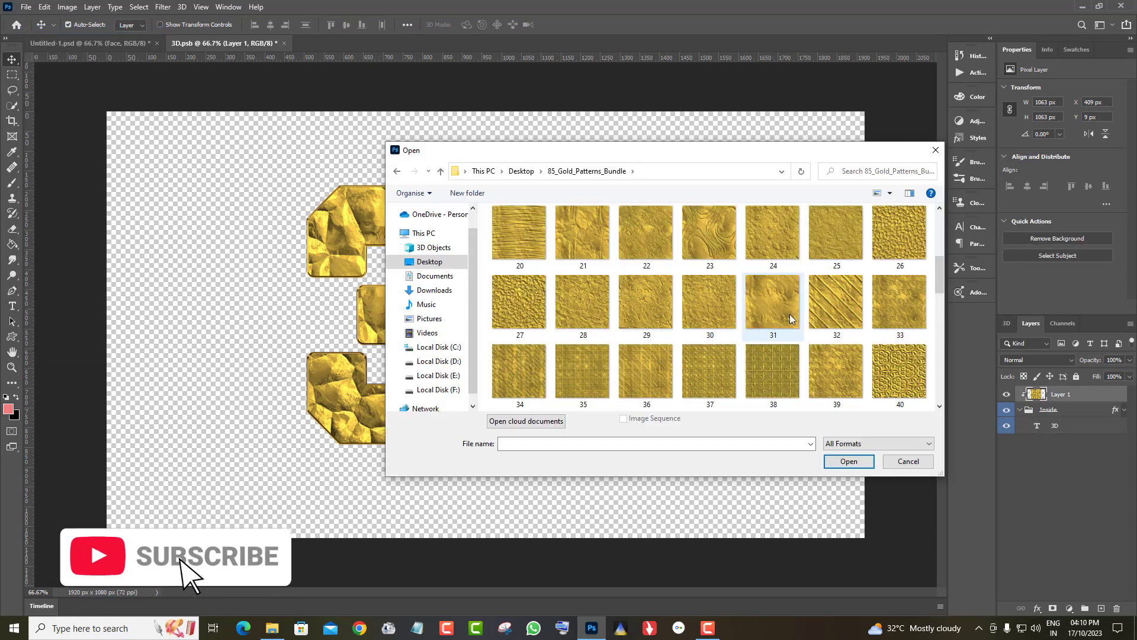
scroll(769, 364, "down", 5)
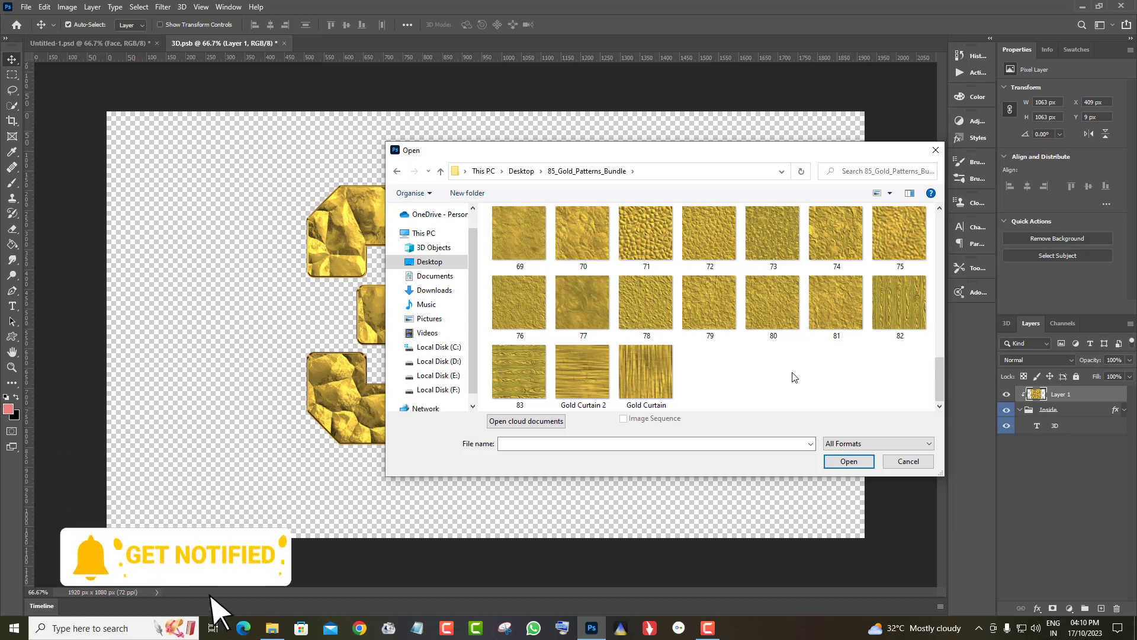
left_click_drag(936, 384, 926, 314)
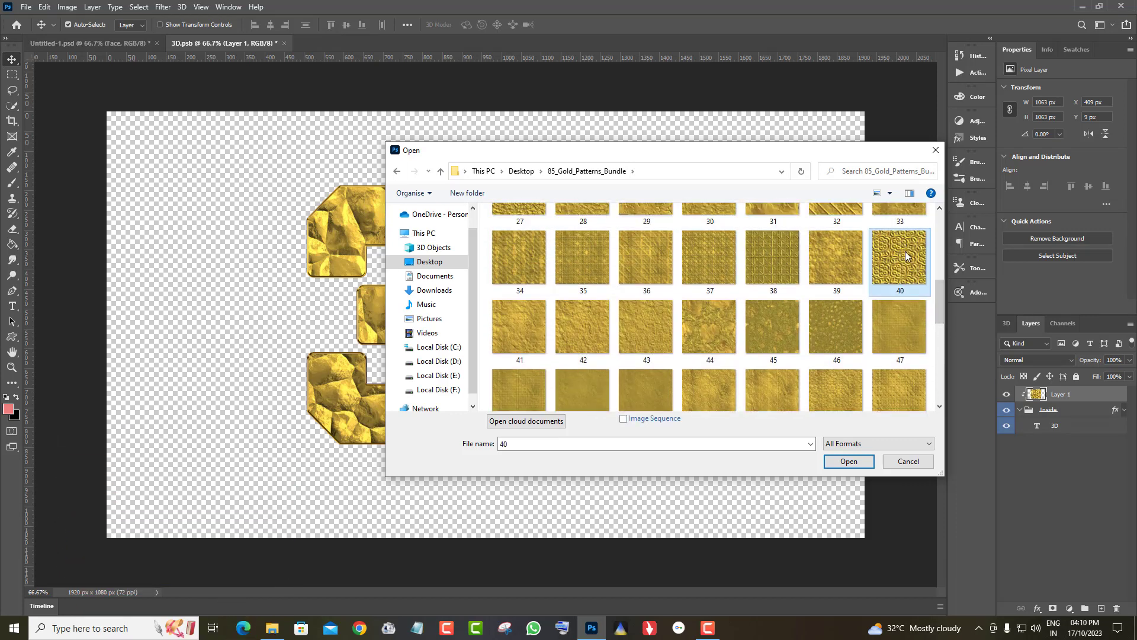
left_click(860, 464)
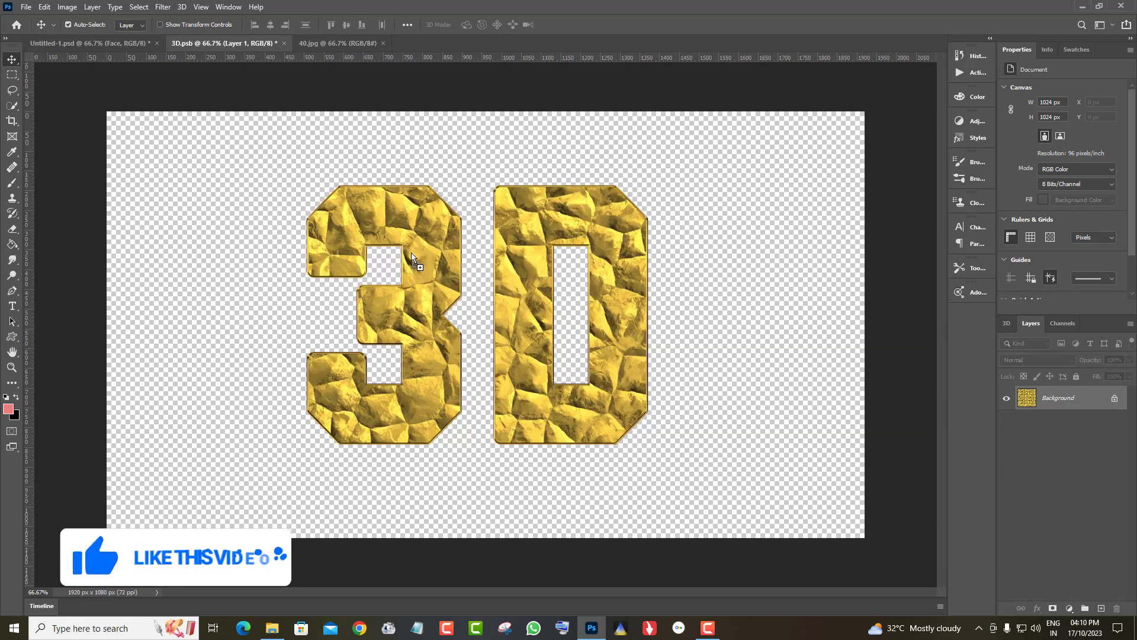
Move pattern 40 into 3D.psb, clip it to the letters, hide the crumpled gold, close 40.jpg
left_click_drag(262, 72, 413, 257)
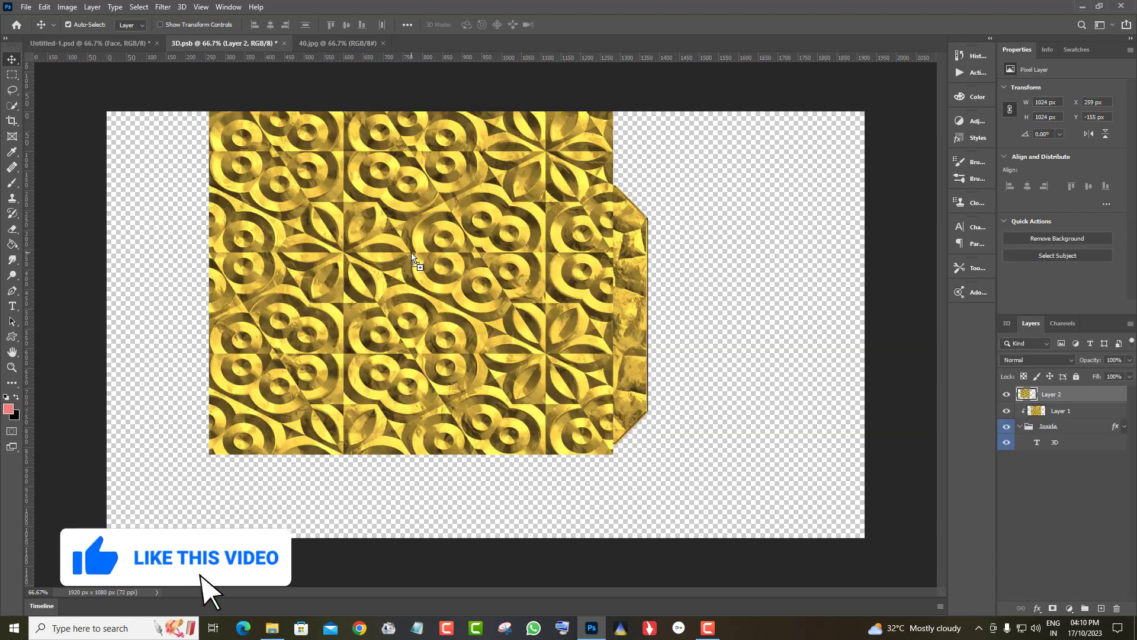
left_click_drag(468, 289, 521, 347)
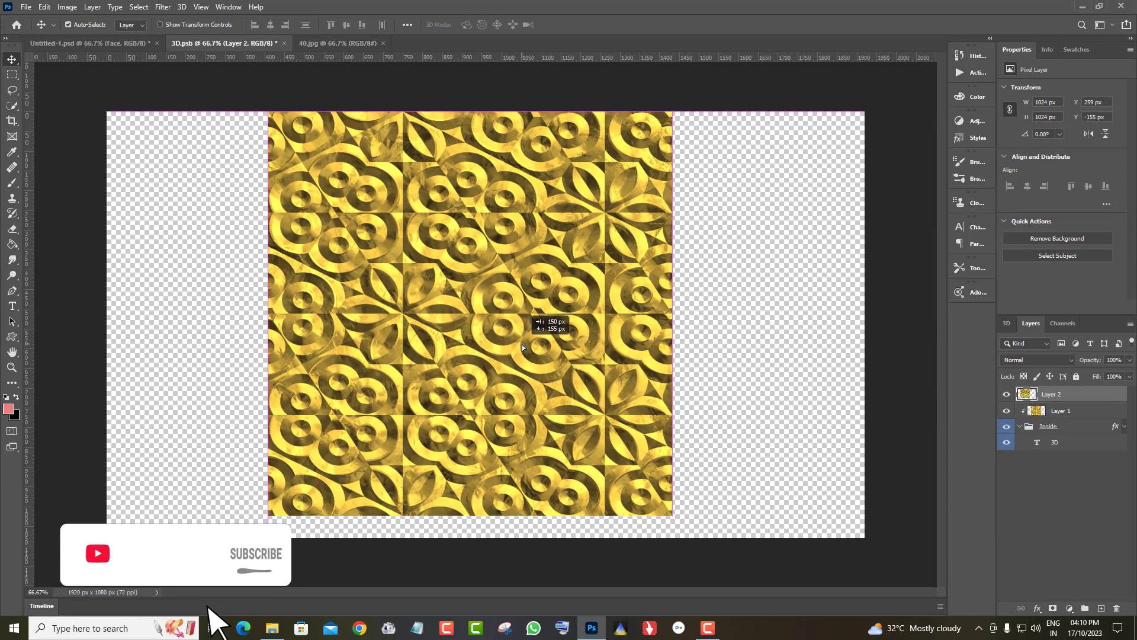
left_click(1006, 411)
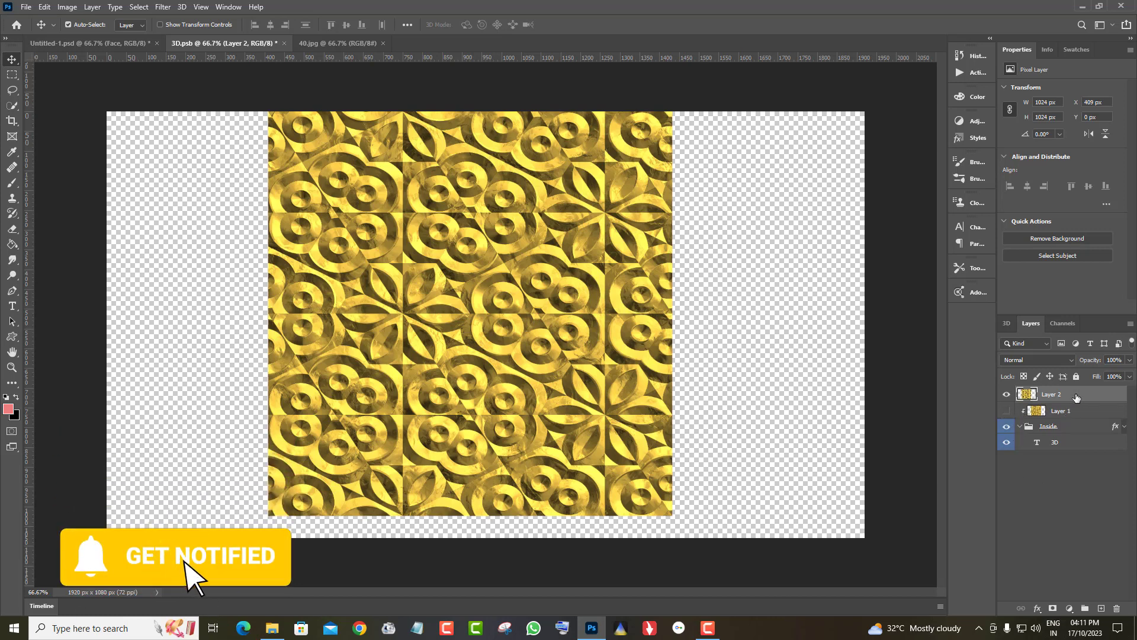
left_click_drag(1070, 411, 1117, 608)
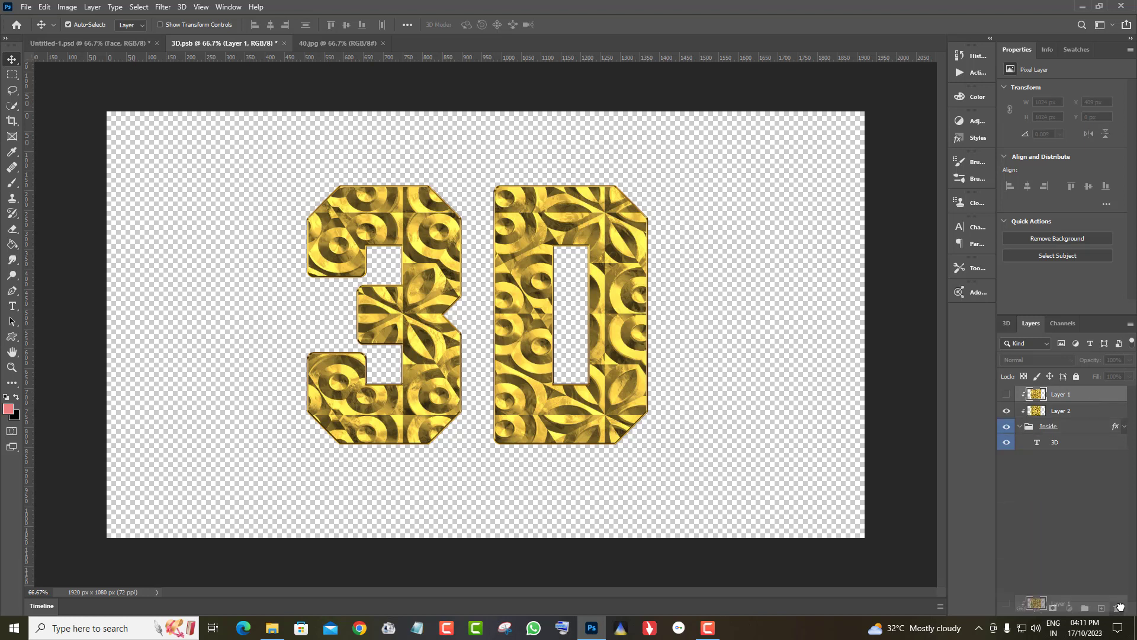
left_click(1007, 395)
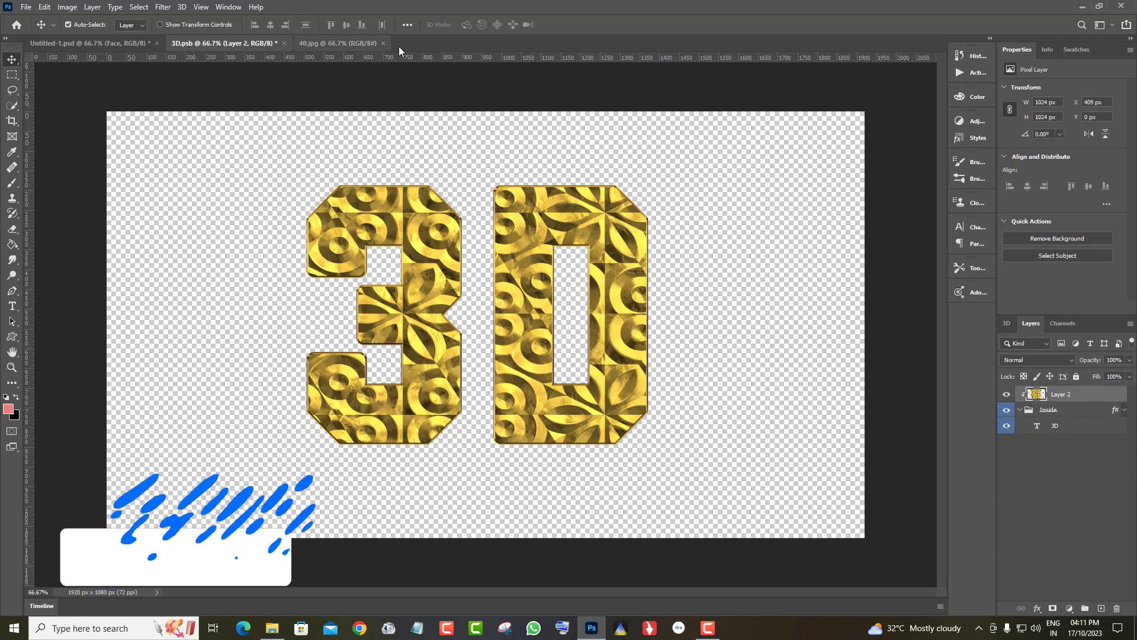
left_click(384, 43)
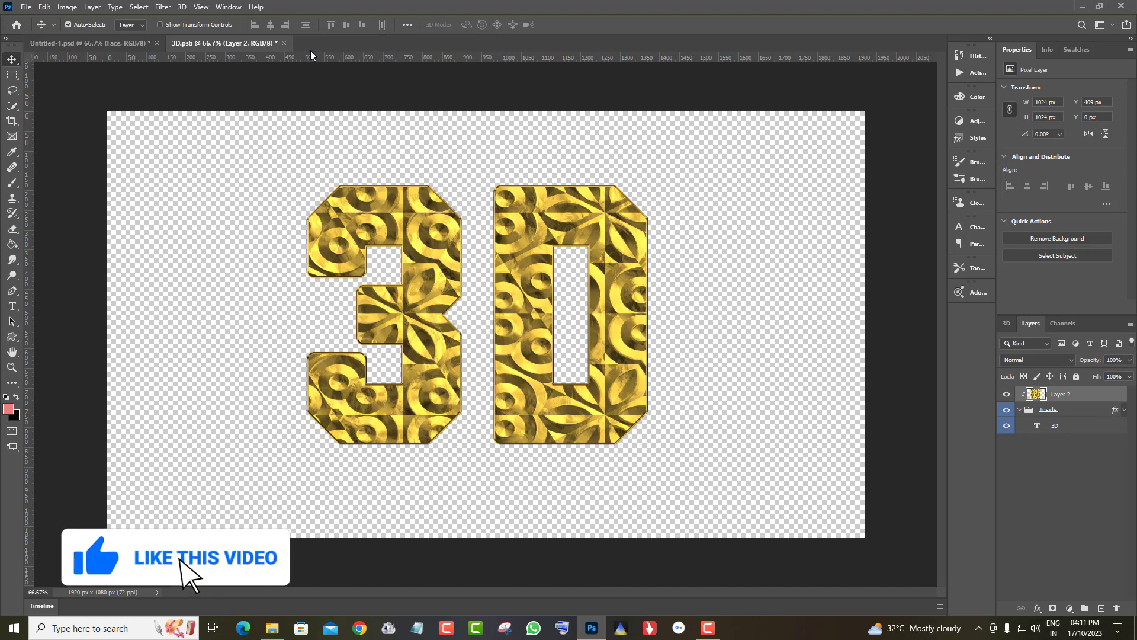
Save and close 3D.psb, then move the shadow down beneath the 3D letters
left_click(284, 43)
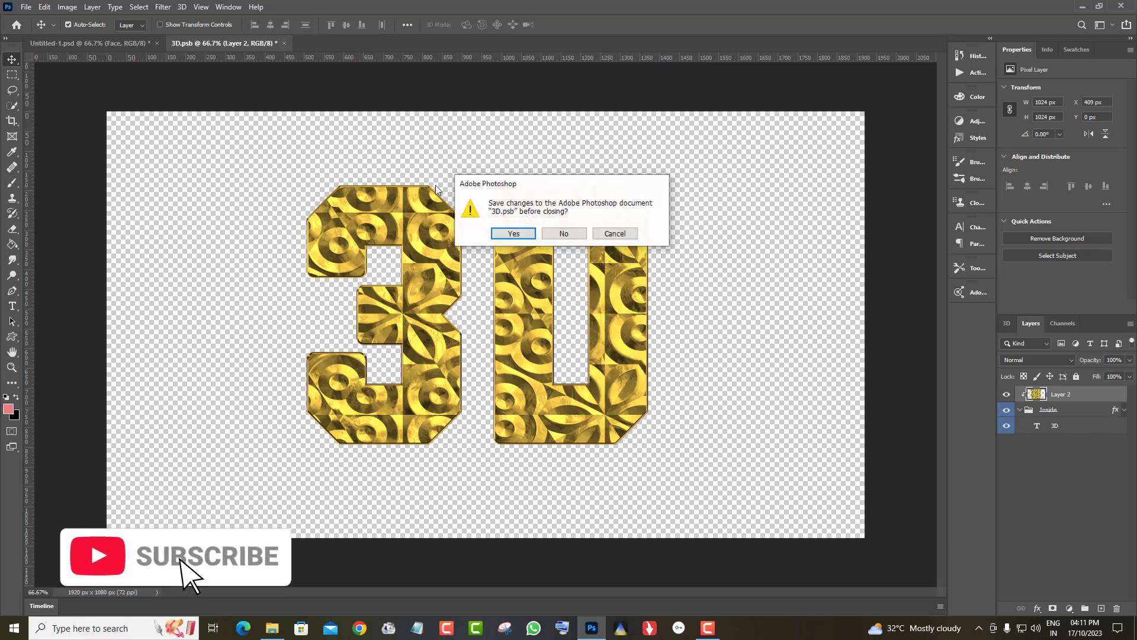
left_click(514, 234)
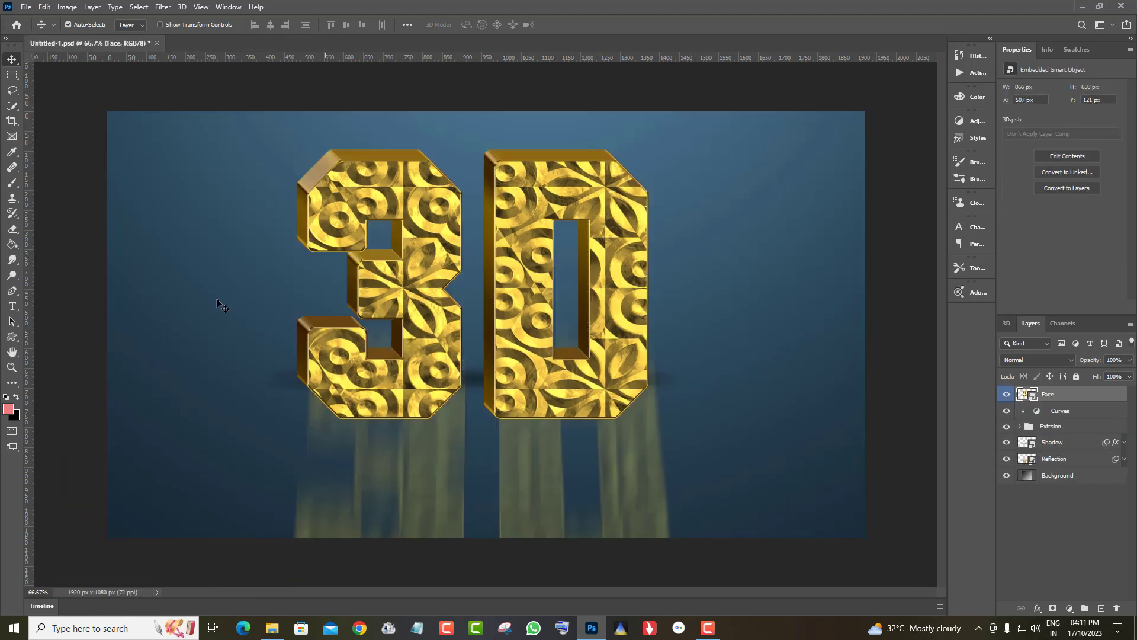
left_click(1058, 448)
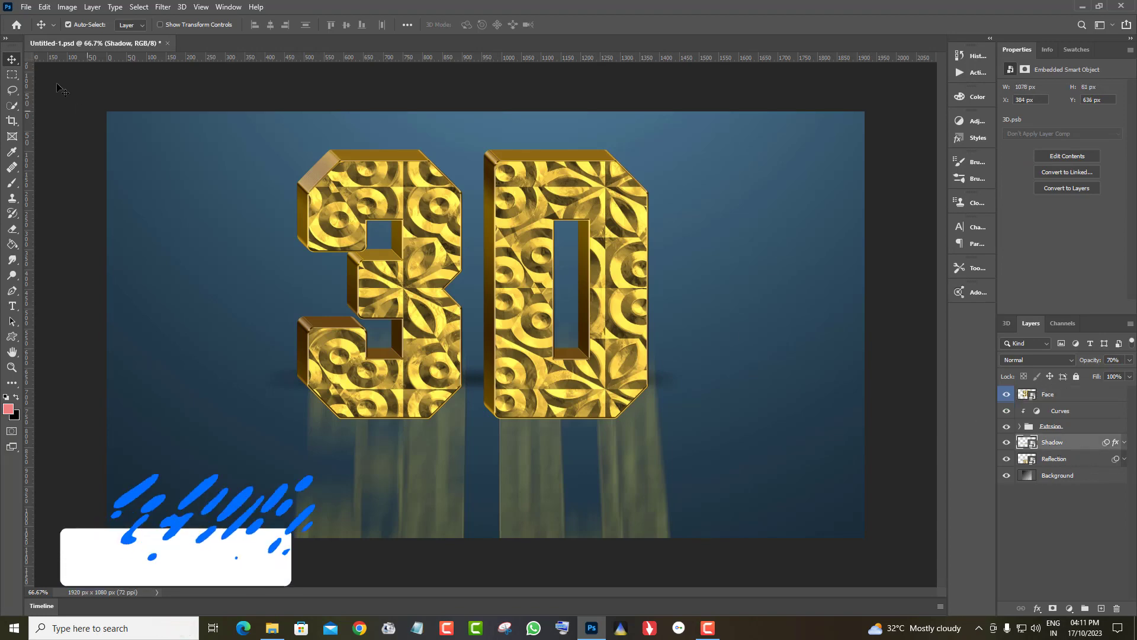
left_click(44, 8)
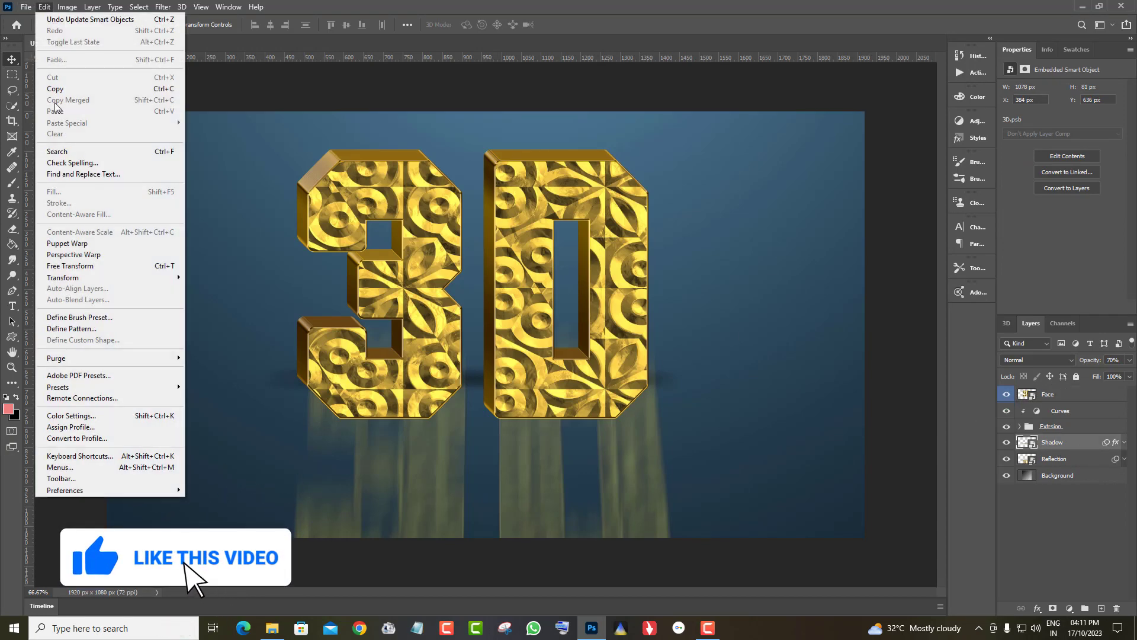
left_click(89, 266)
left_click(578, 241)
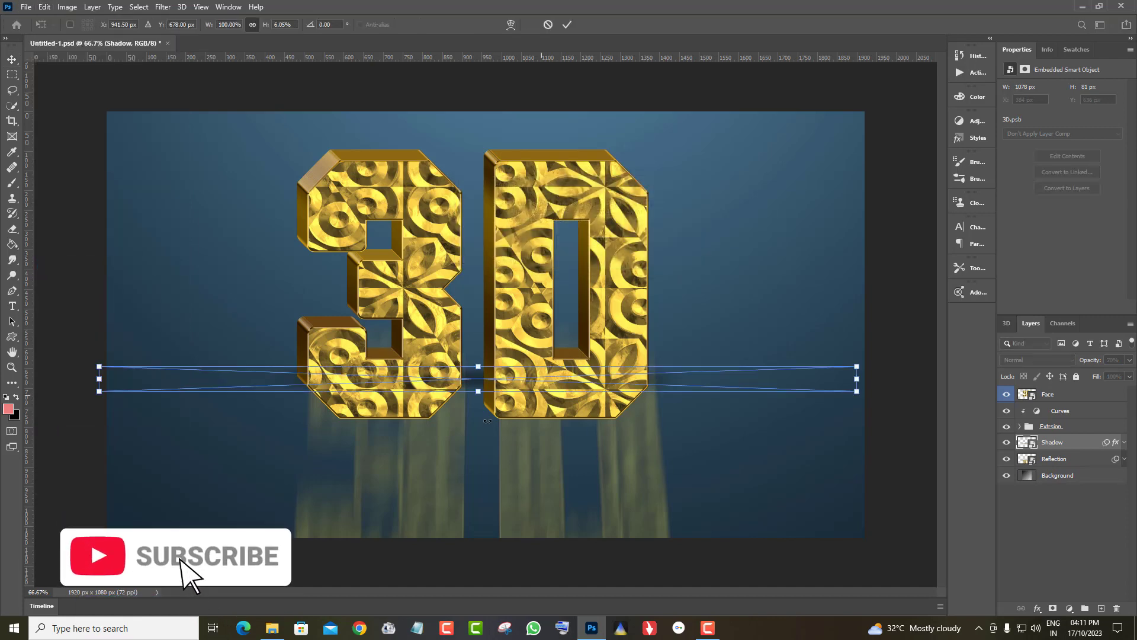
left_click_drag(491, 384, 498, 451)
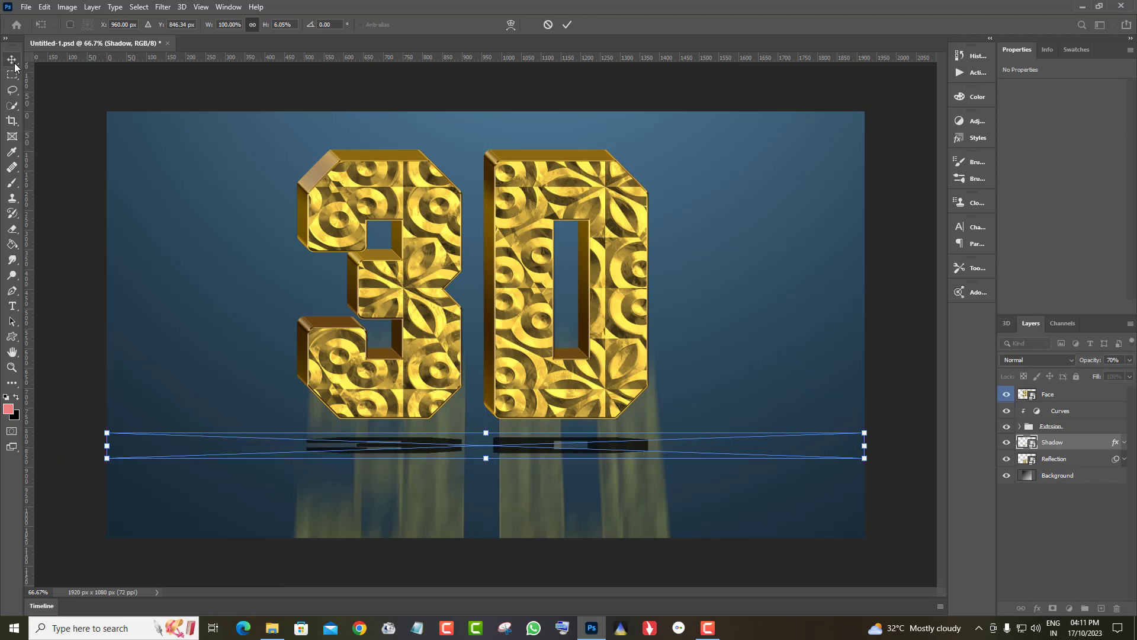
key("Return")
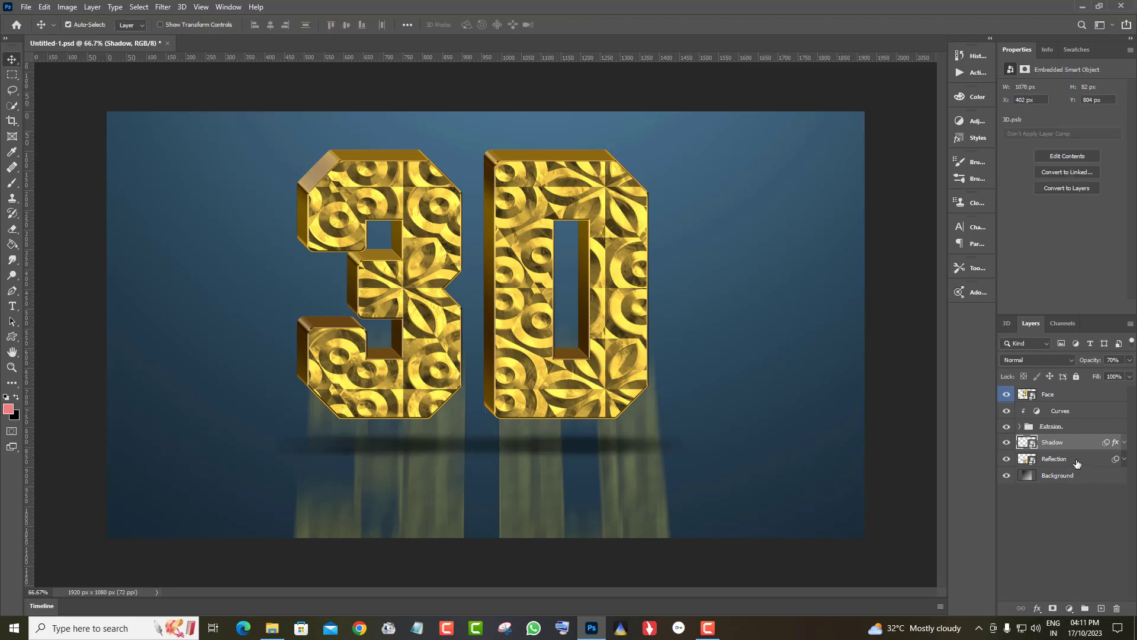
Free-transform the Reflection layer downward so the mirrored letters start just below the shadow
left_click(1112, 462)
left_click(45, 7)
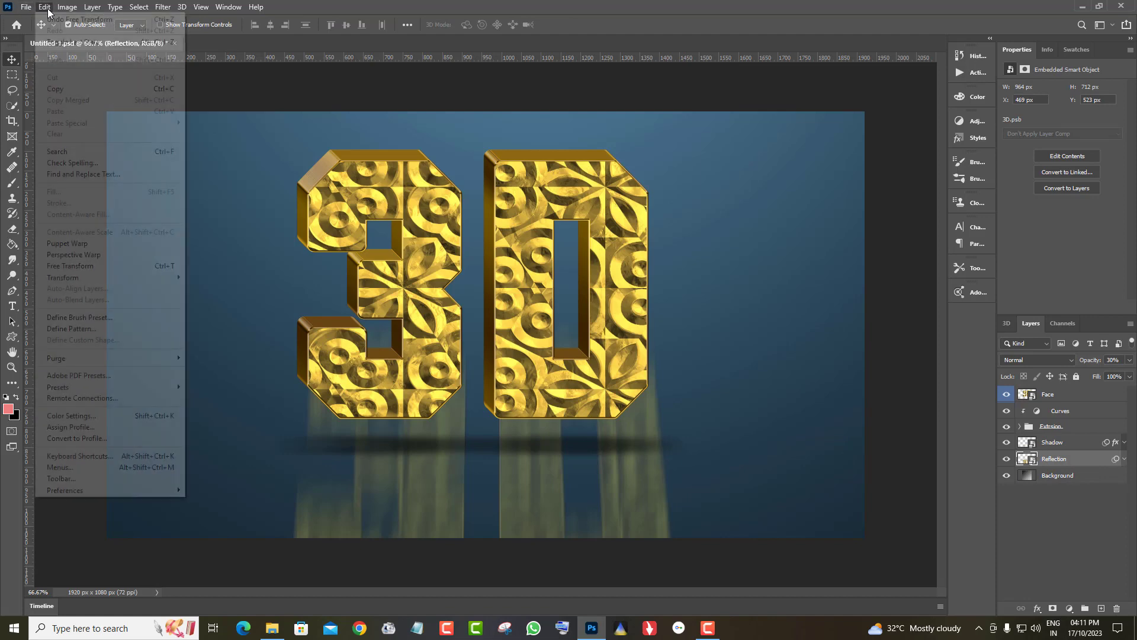
left_click(99, 271)
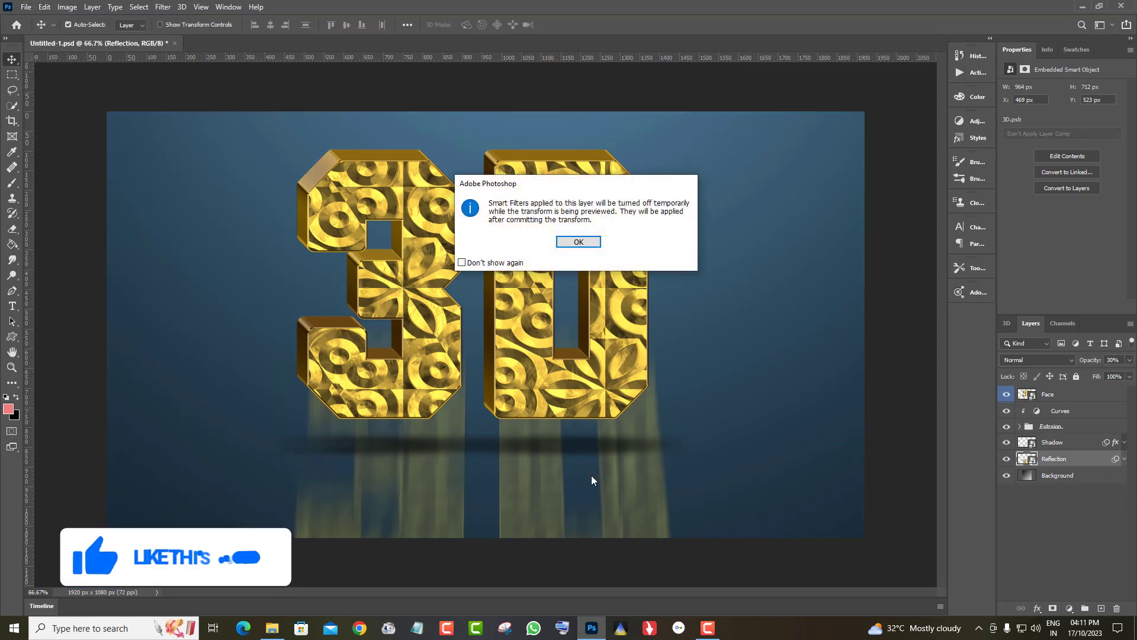
left_click(589, 247)
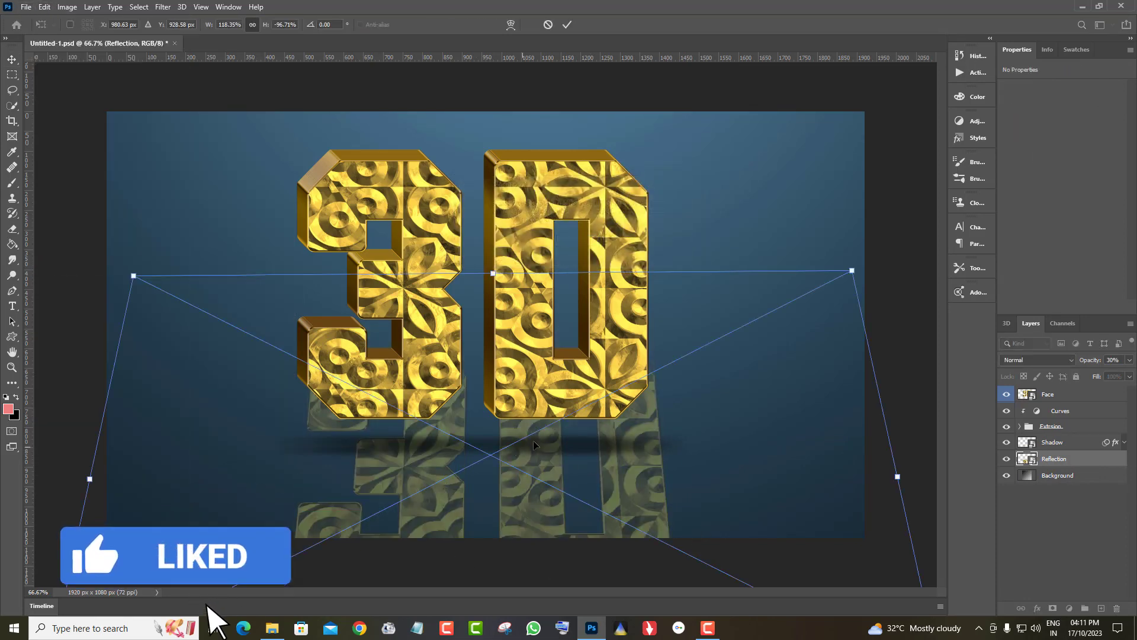
left_click_drag(516, 474, 518, 559)
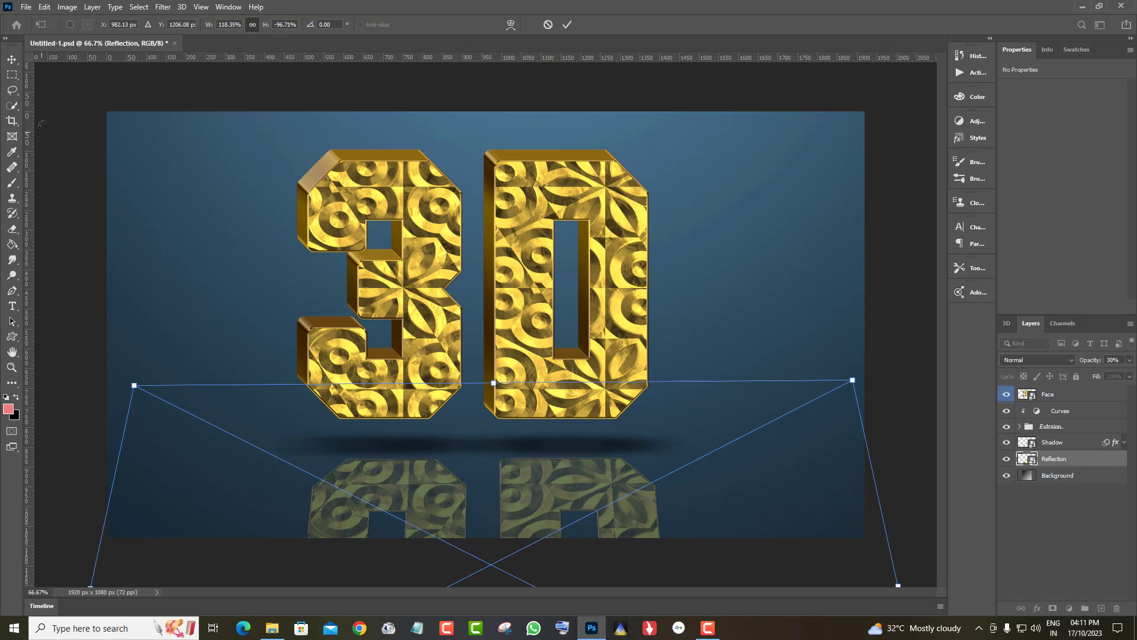
left_click(14, 59)
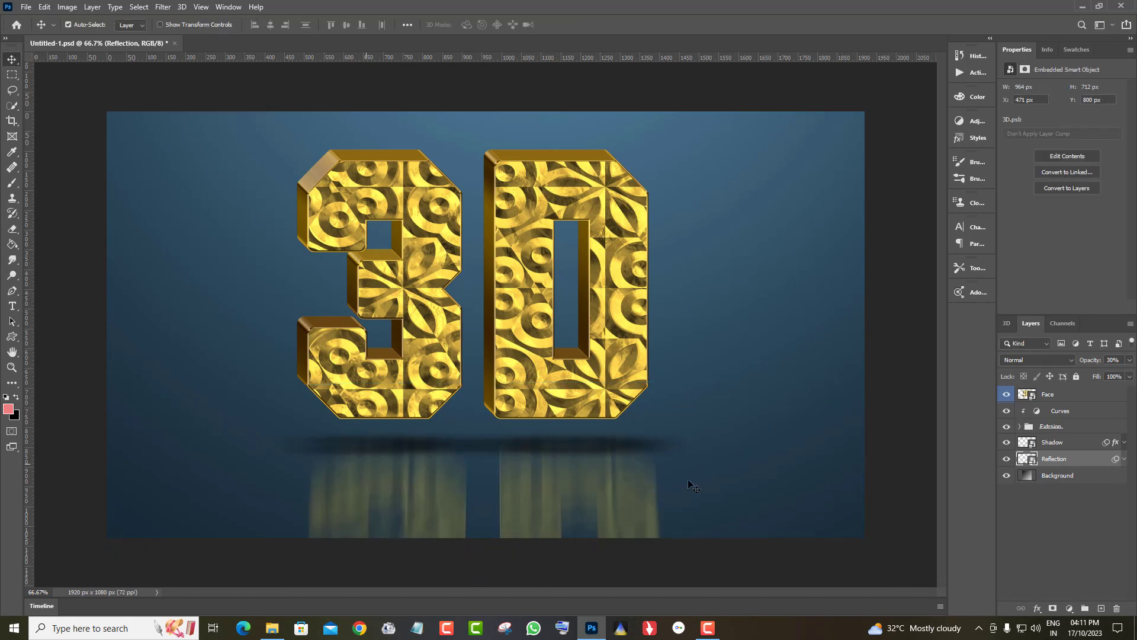
Nudge the Shadow layer up about 25 px and set its opacity to 50%
left_click(1052, 448)
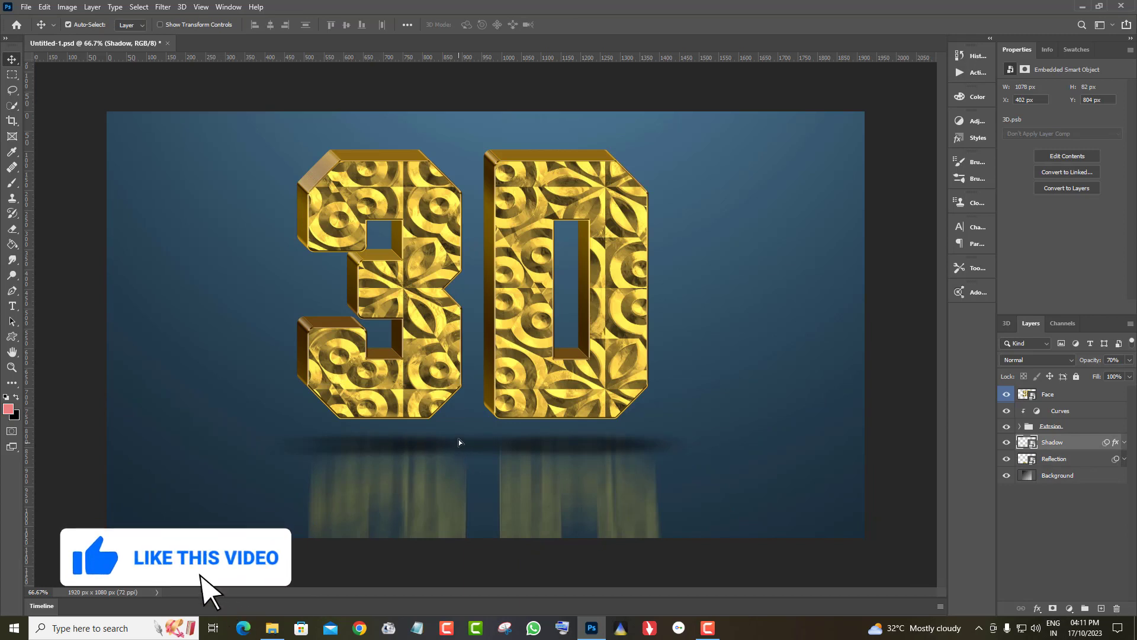
left_click_drag(459, 445, 504, 435)
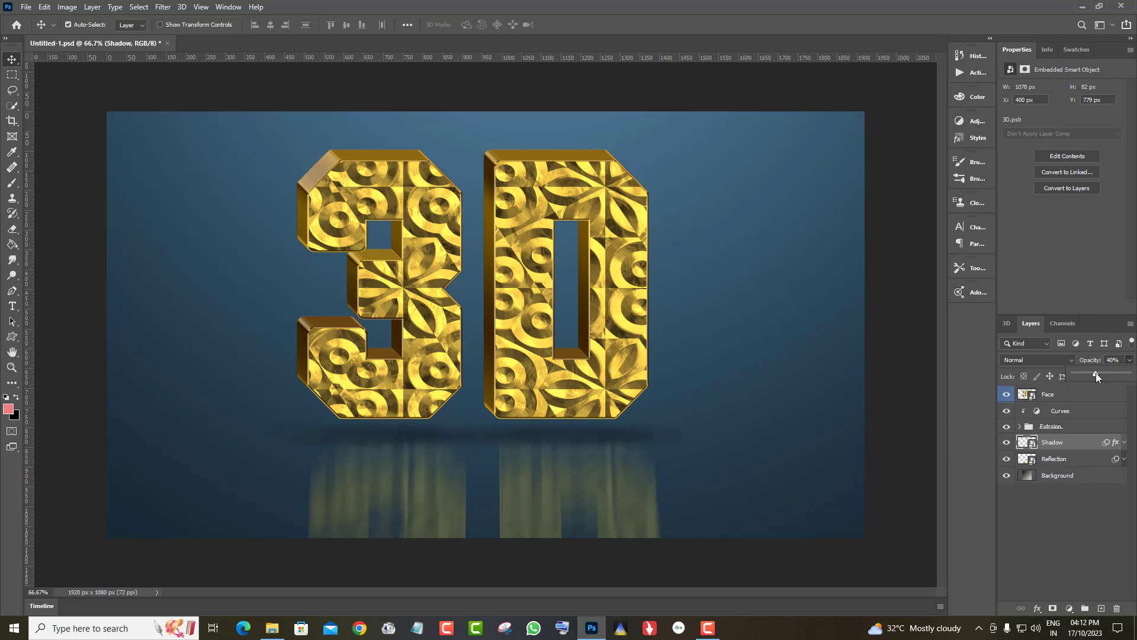
left_click_drag(1089, 375, 1101, 375)
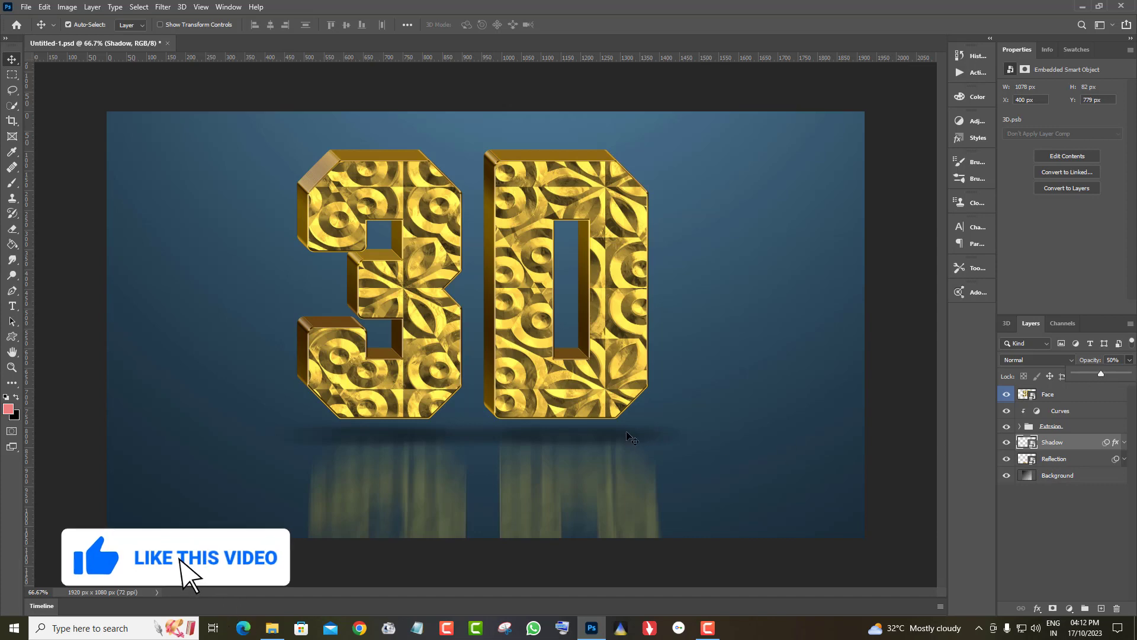
left_click(44, 7)
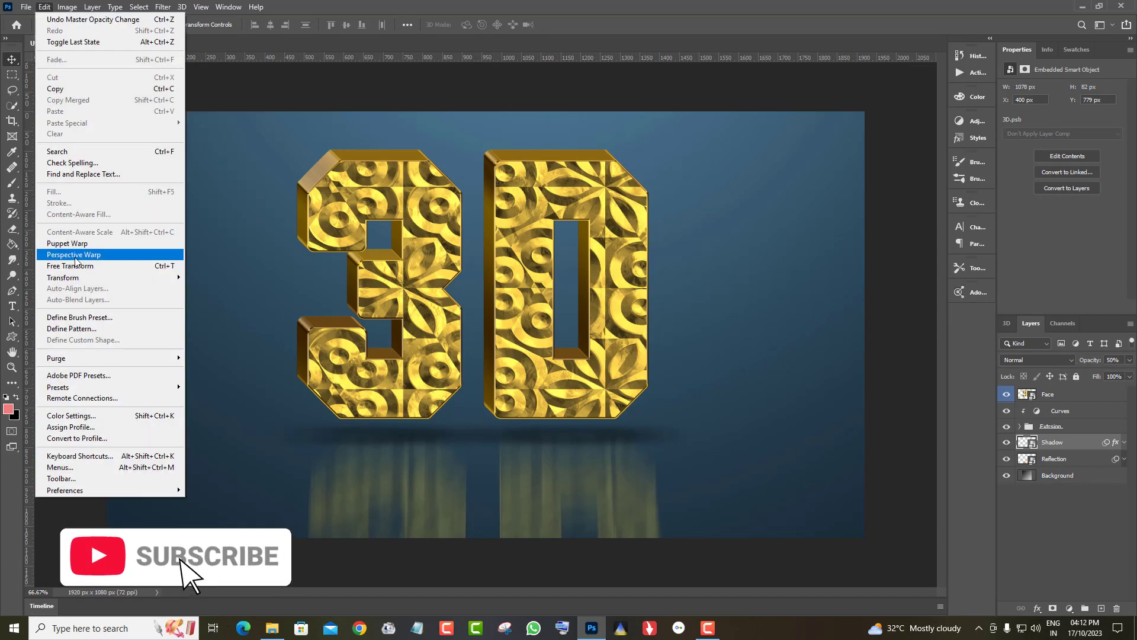
Free-transform the Shadow layer wider, stretching it left and right beneath the letters
left_click(76, 265)
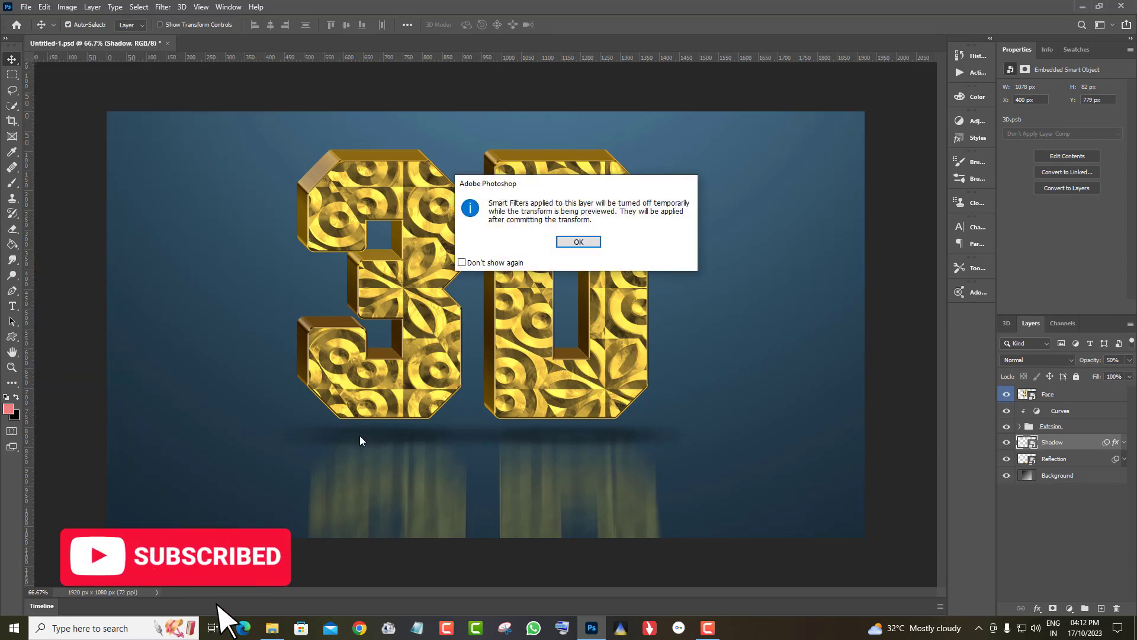
left_click(591, 243)
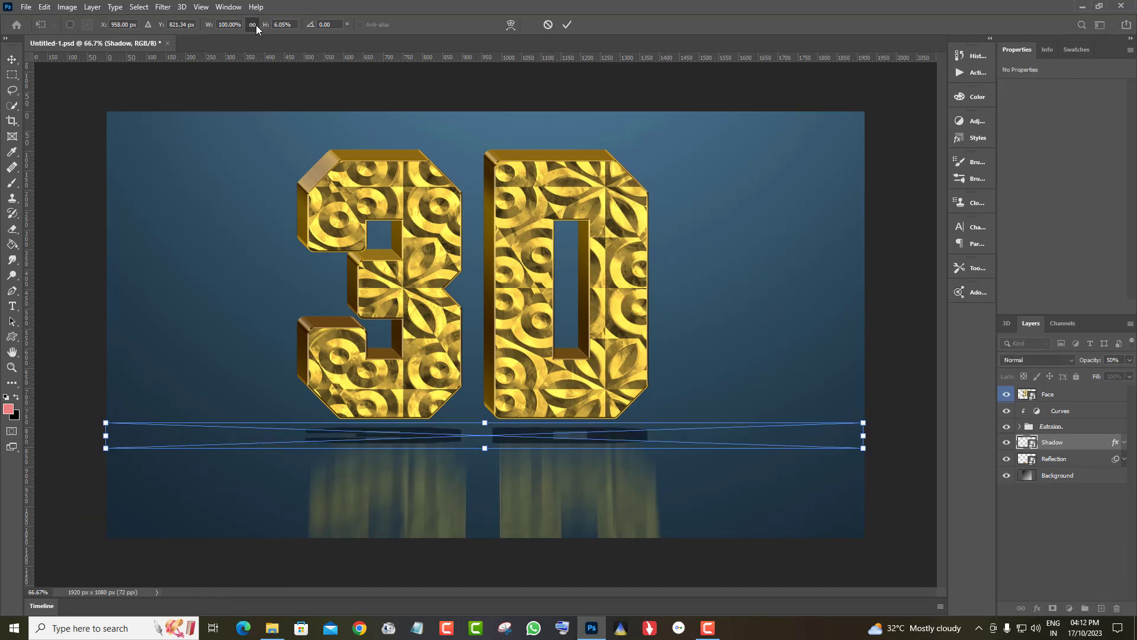
left_click_drag(255, 25, 261, 27)
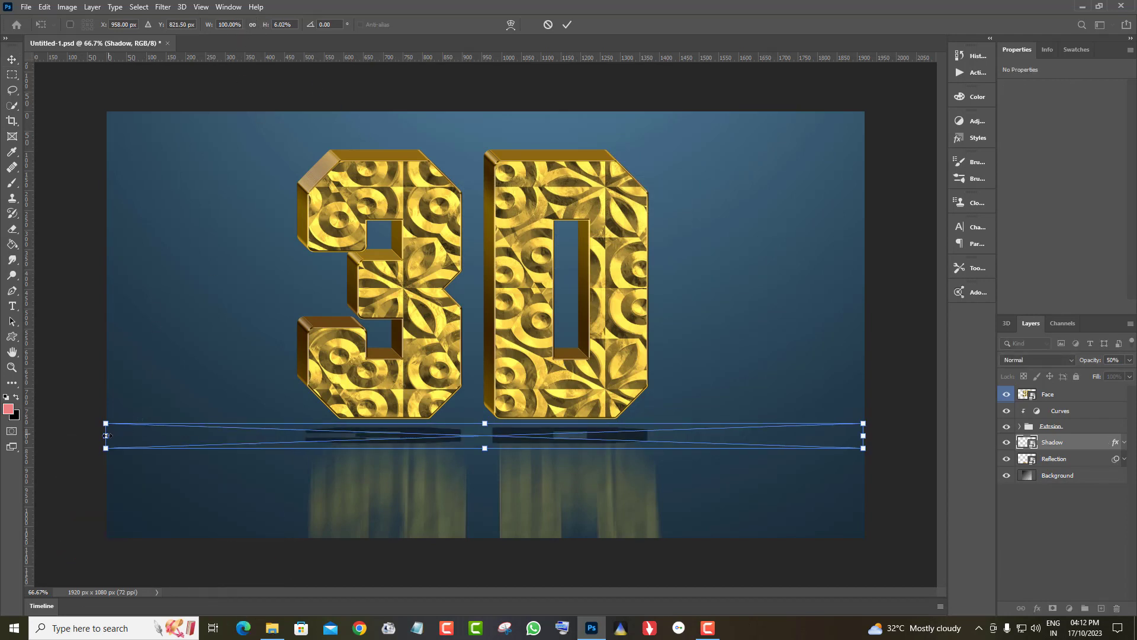
left_click_drag(105, 435, 49, 428)
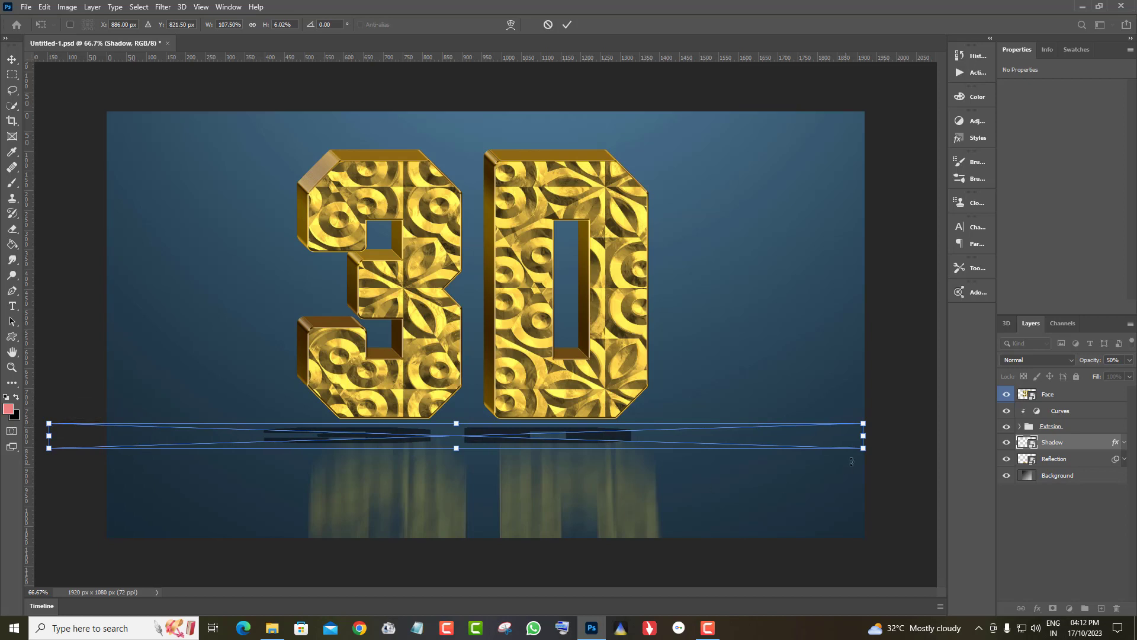
left_click_drag(889, 433, 905, 432)
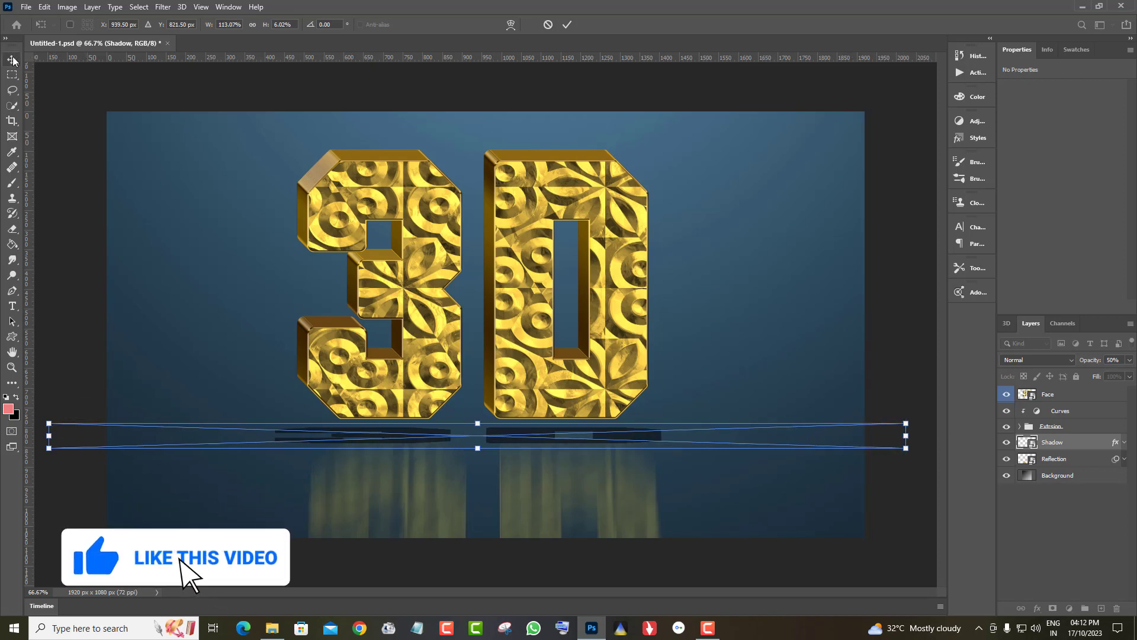
key("Return")
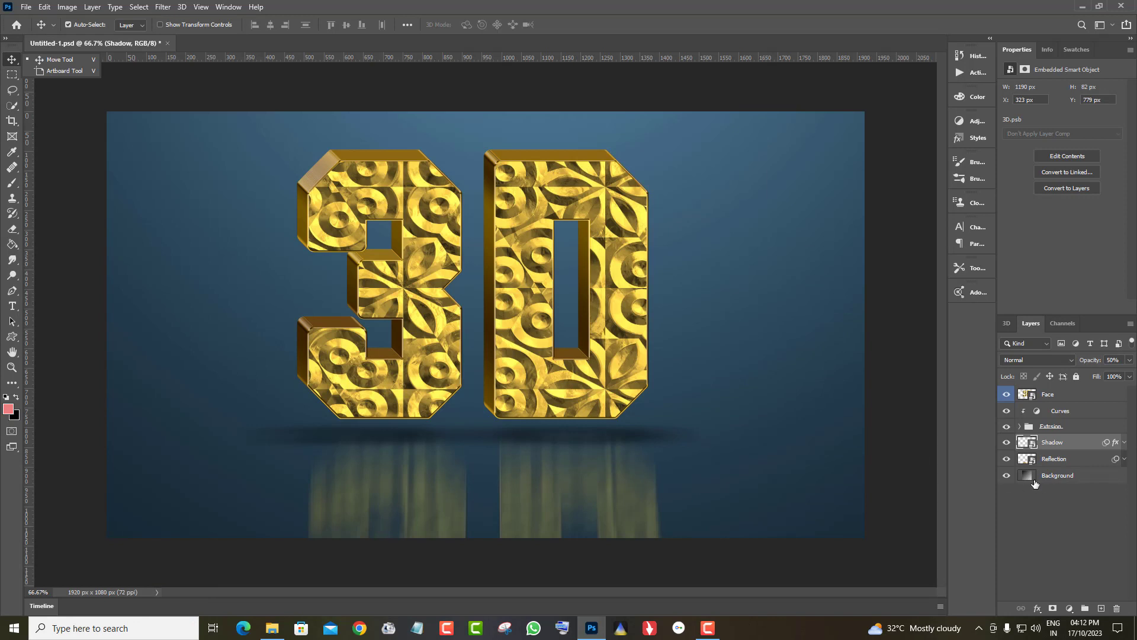
Add a Solid Color fill layer above the Background layer
left_click(1076, 477)
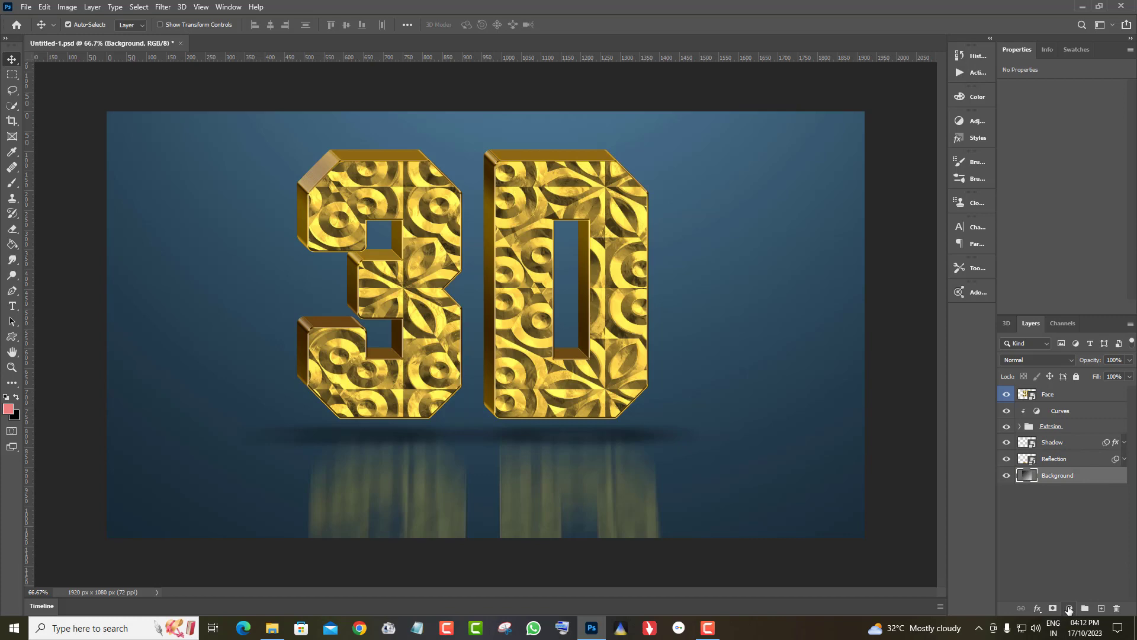
left_click(1069, 609)
left_click(1066, 398)
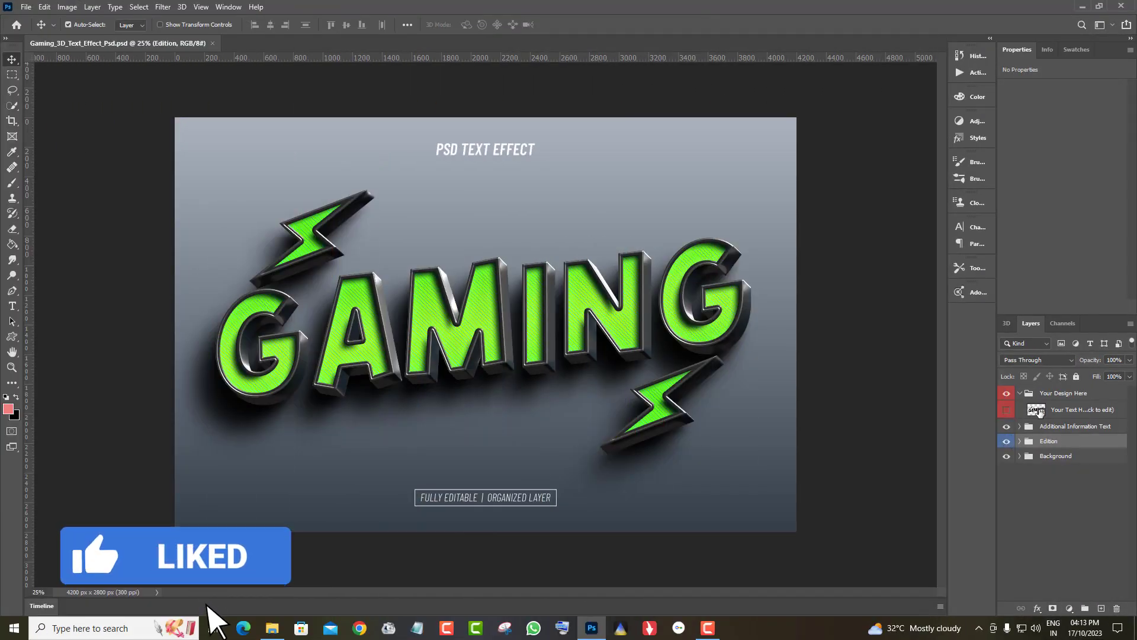
Edit the Your Text Here smart object, replacing the GAMING wording with TEXT
left_click(1041, 412)
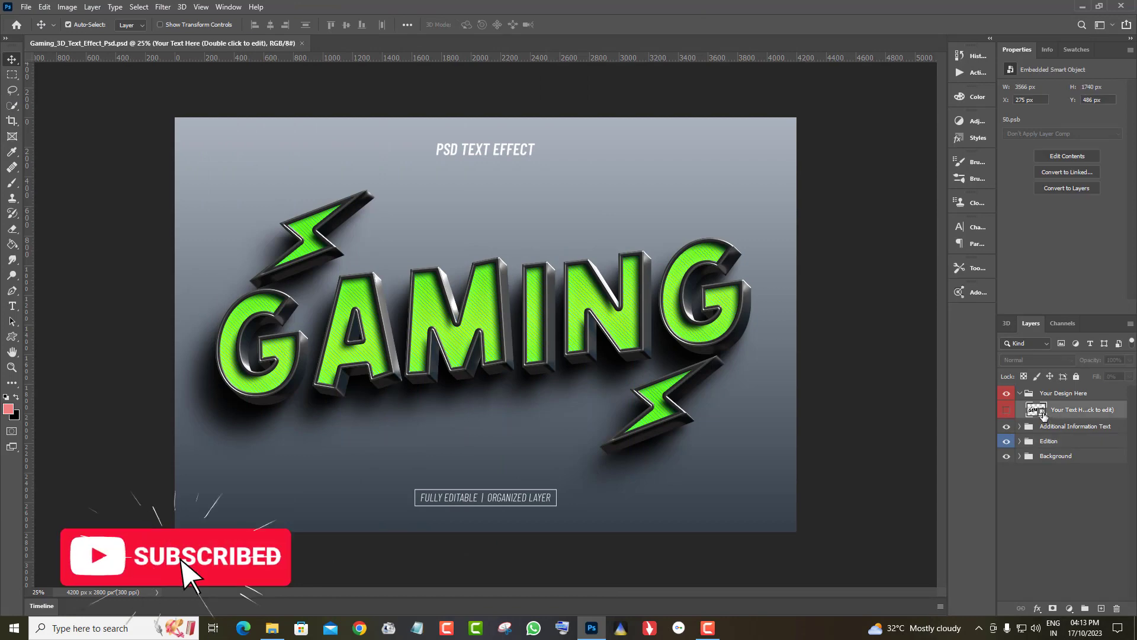
double_click(1042, 410)
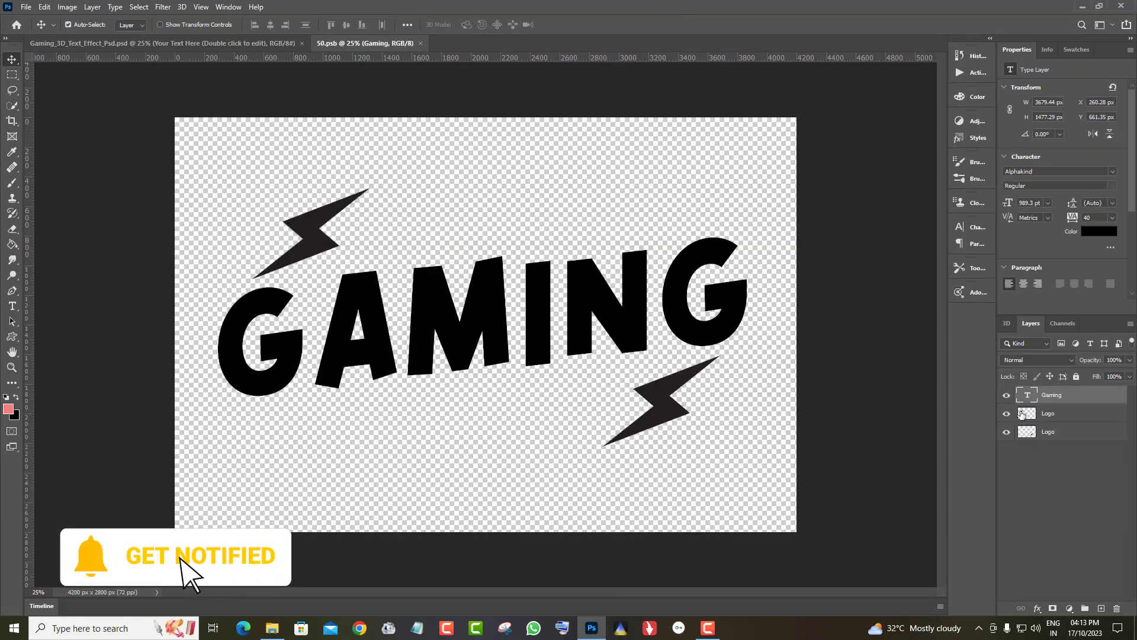
double_click(1028, 395)
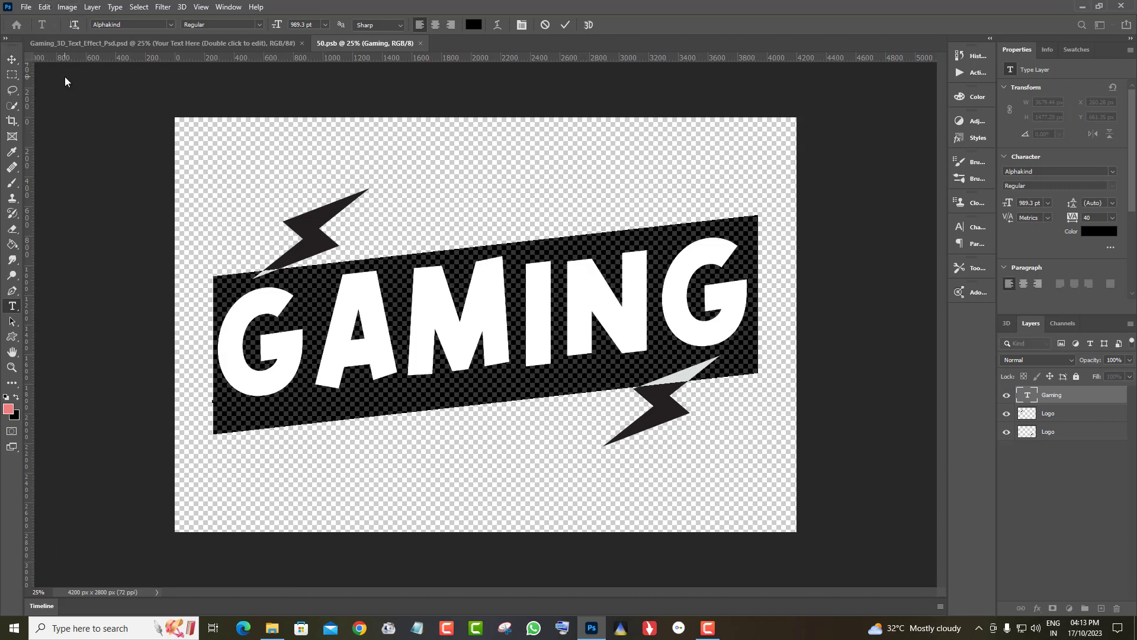
key("BackSpace")
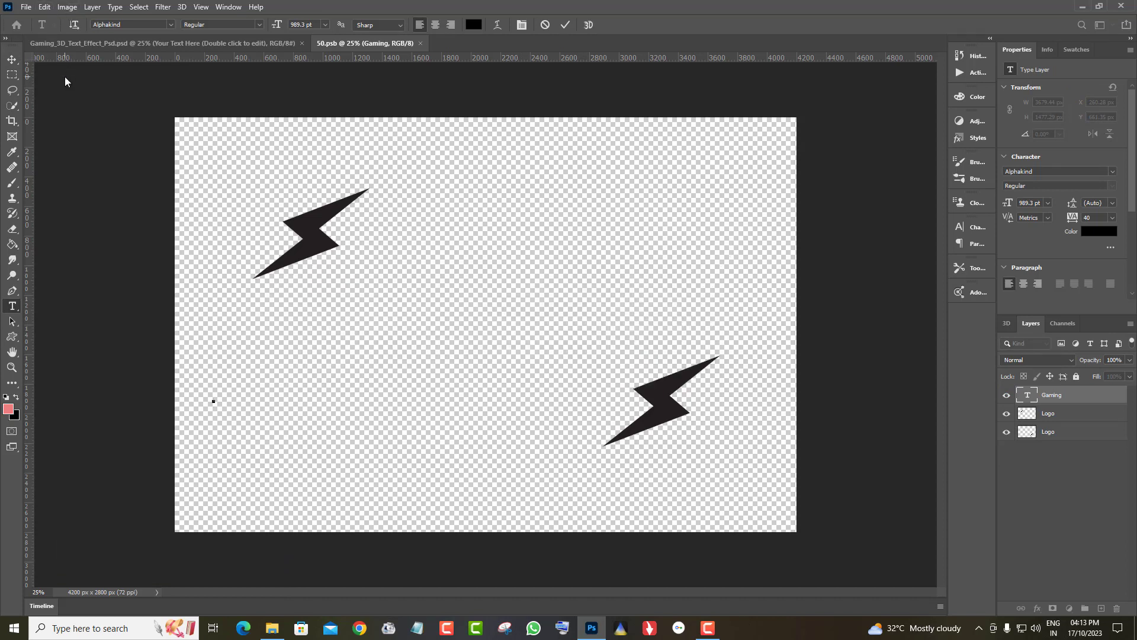
type("T")
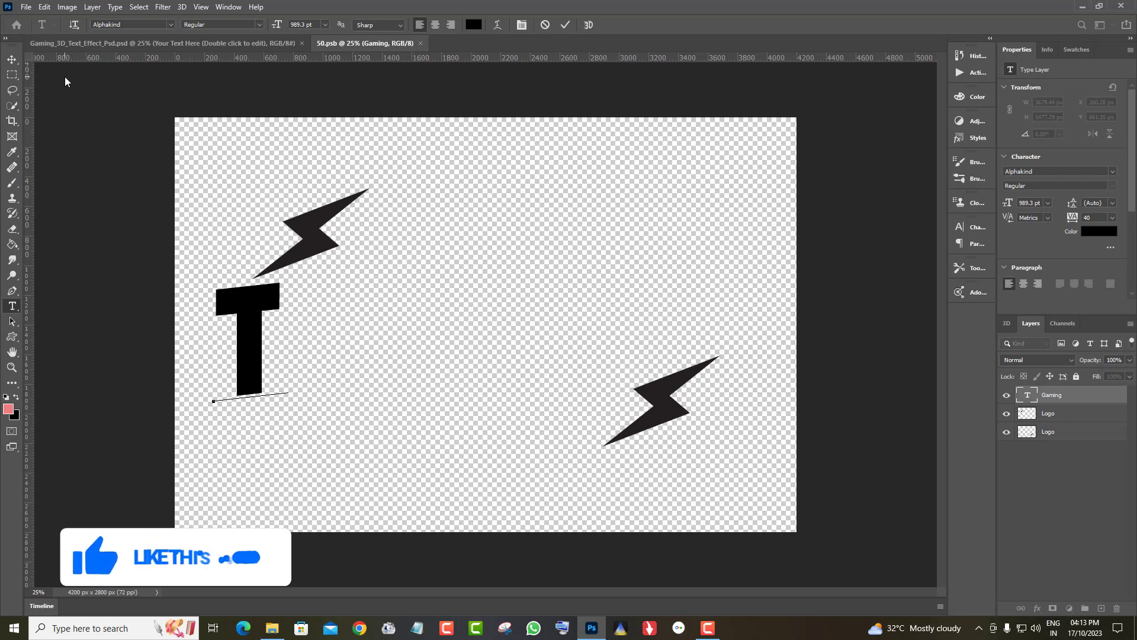
type("EXT")
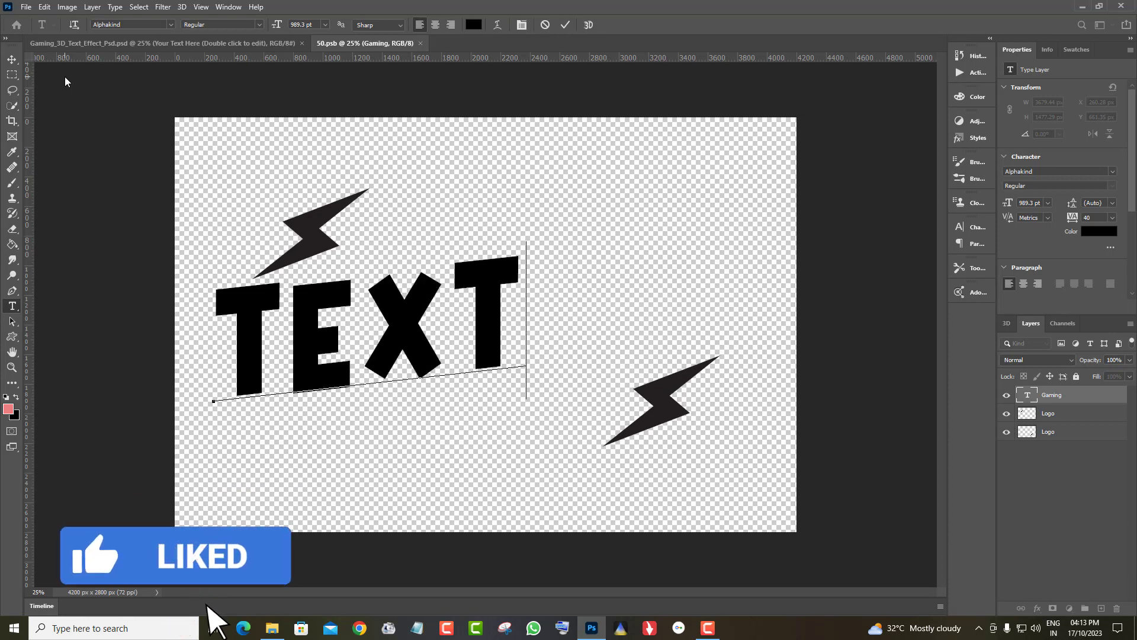
left_click(11, 58)
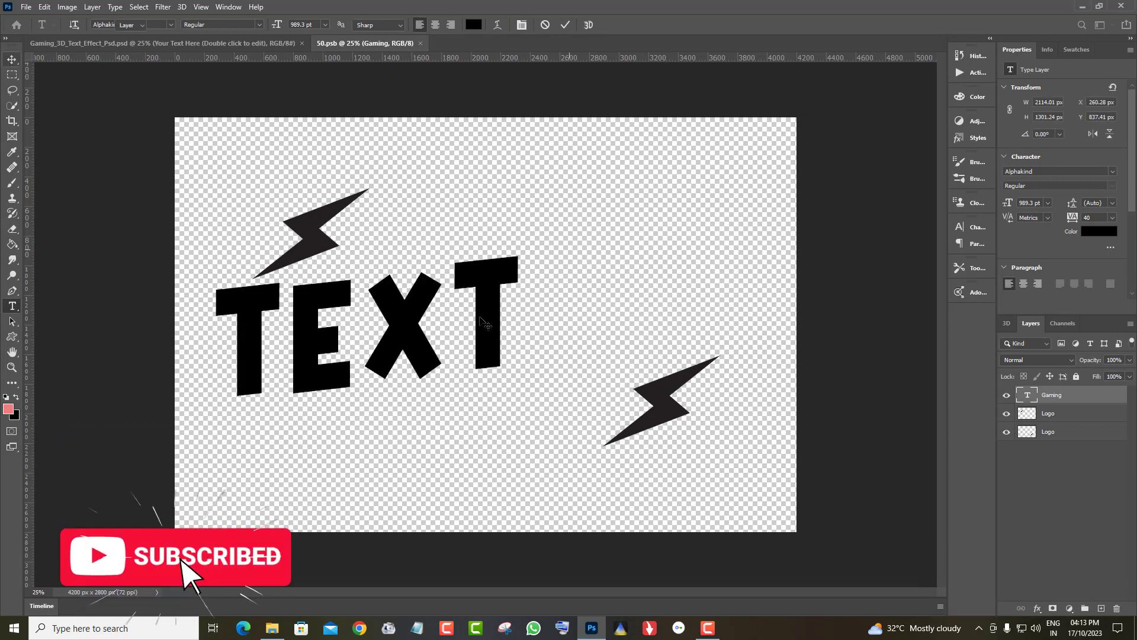
Move the TEXT wording right between the bolts and select it for a font change
left_click_drag(446, 347, 582, 332)
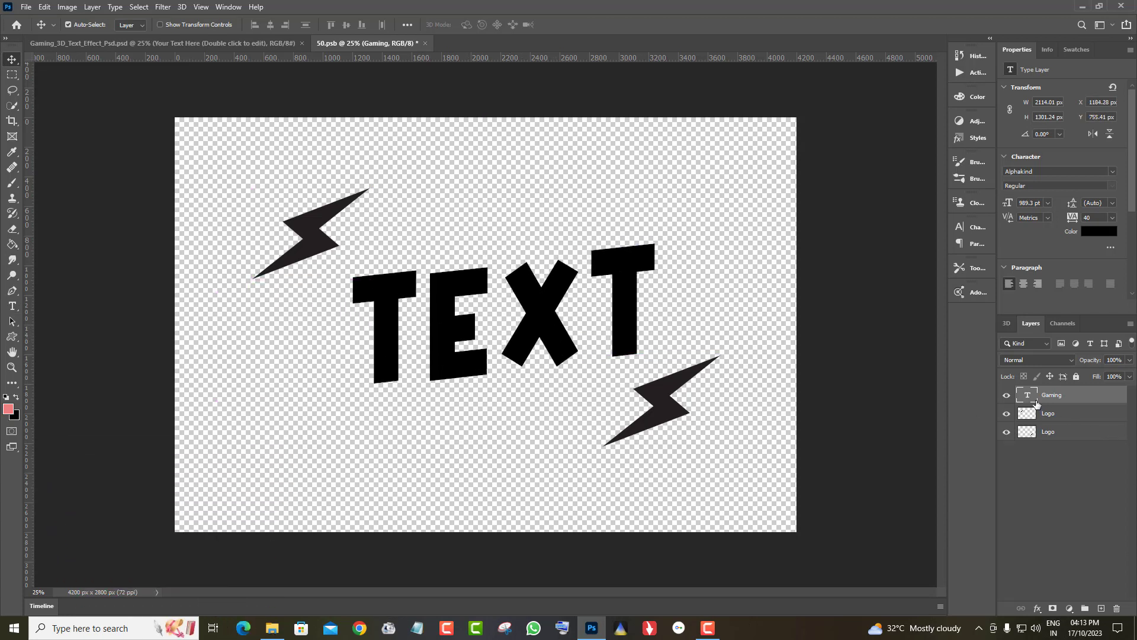
double_click(1025, 396)
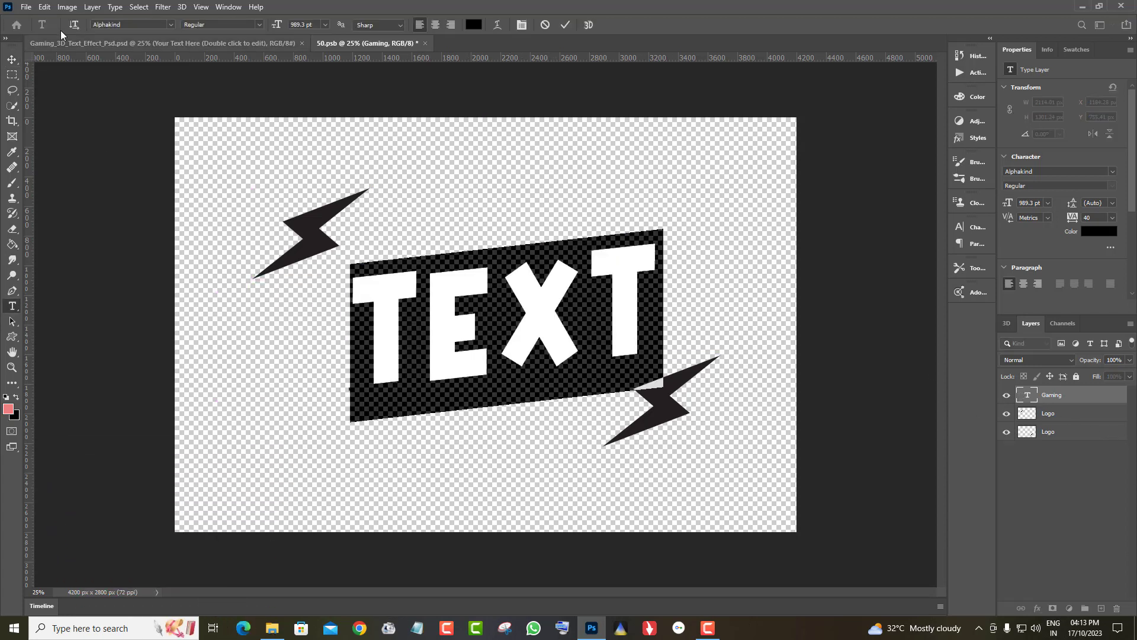
left_click(170, 27)
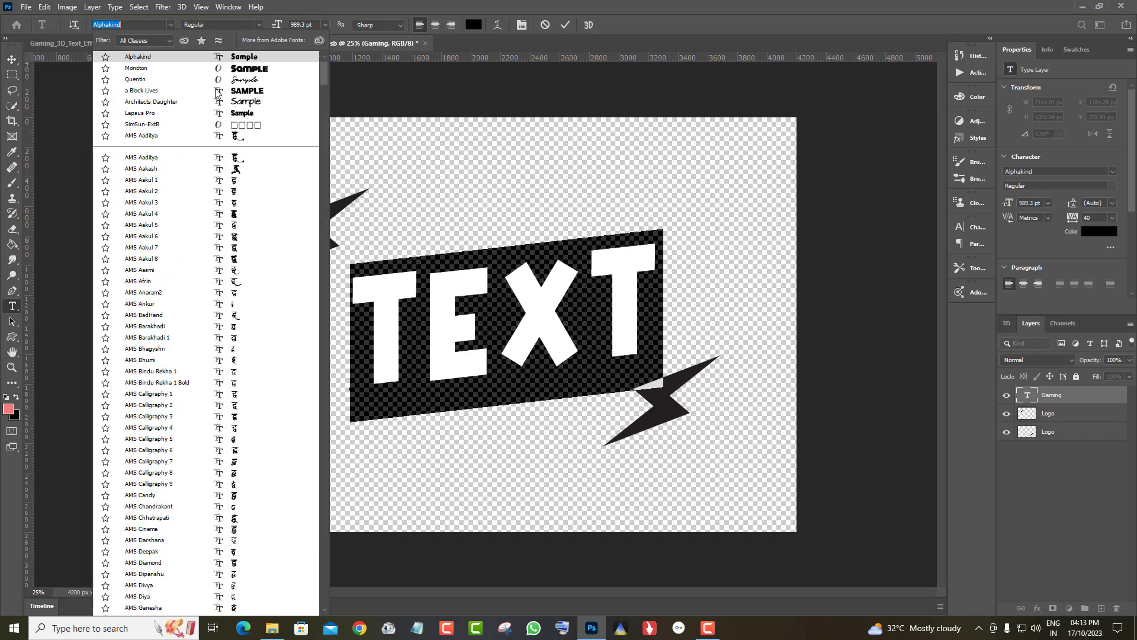
Apply the a Black Lives font and warp TEXT with Arc Lower at +27 bend
left_click(250, 93)
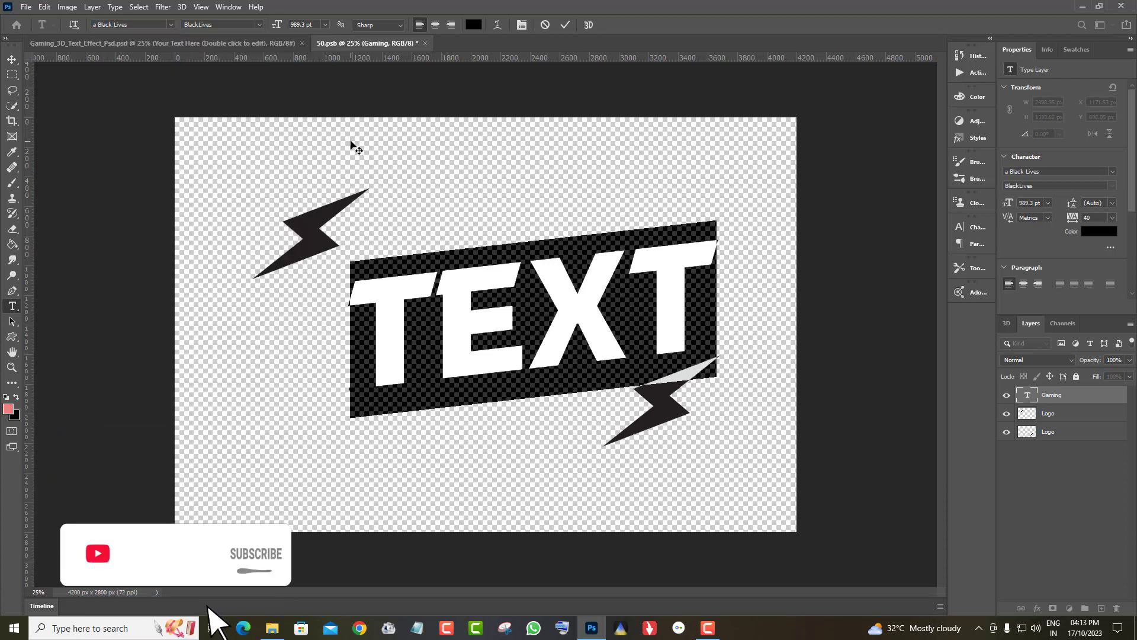
left_click(503, 27)
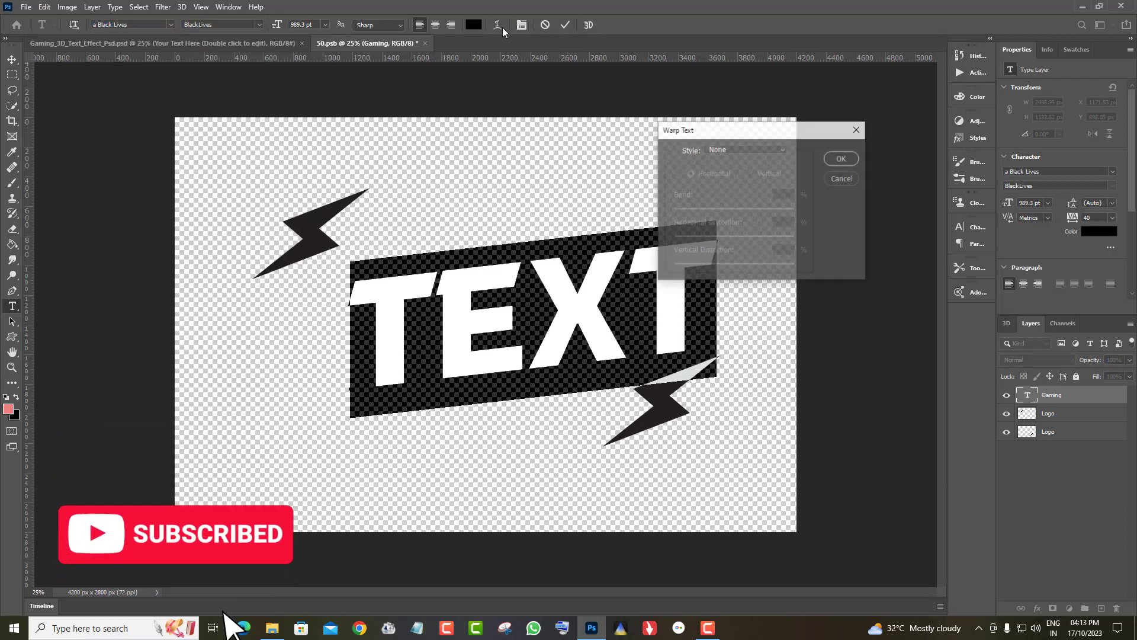
left_click(729, 148)
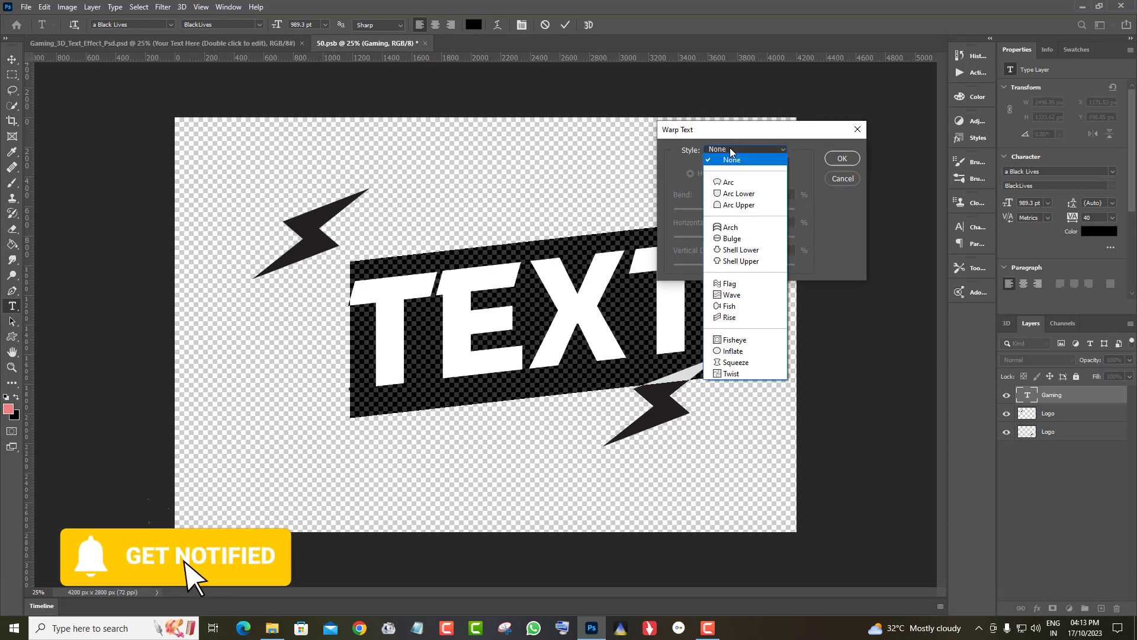
left_click(731, 179)
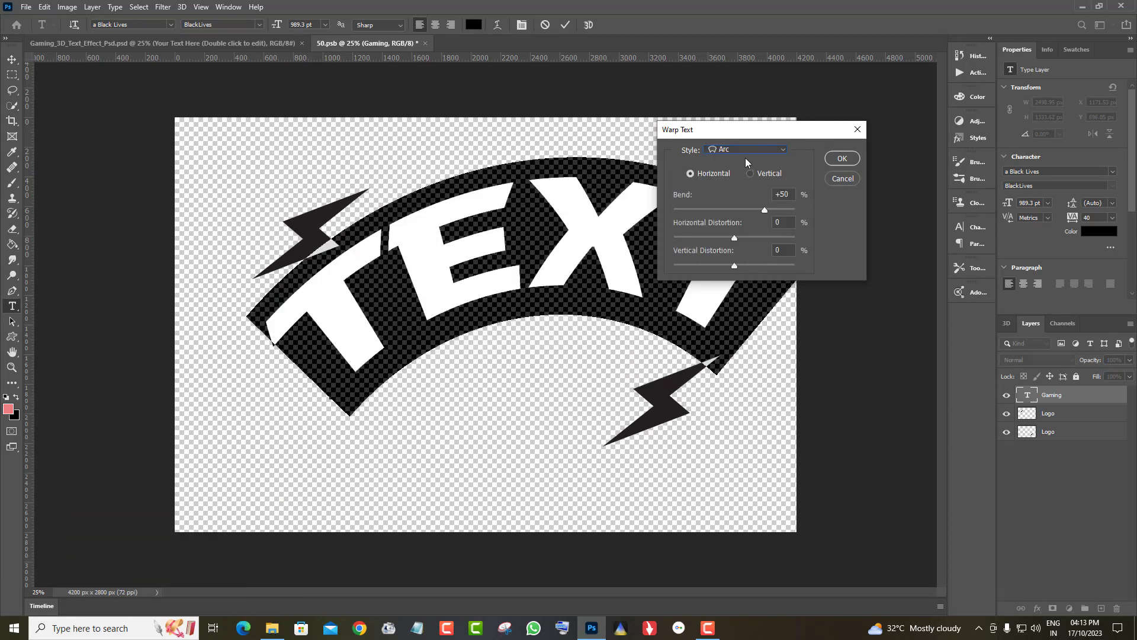
left_click(749, 152)
left_click(738, 195)
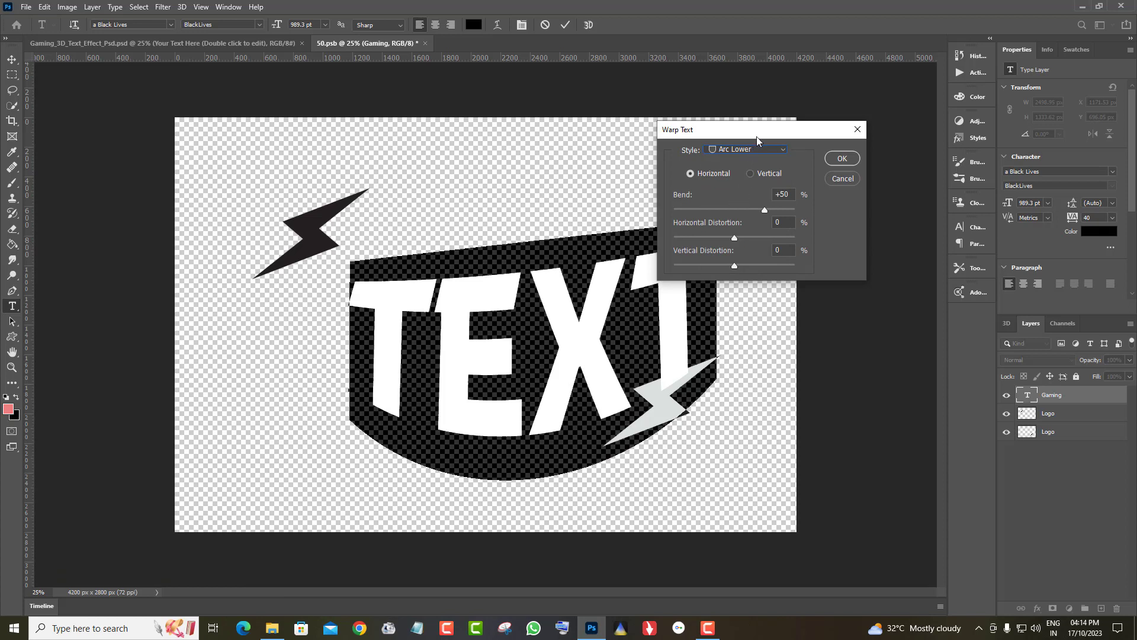
left_click_drag(756, 135, 927, 96)
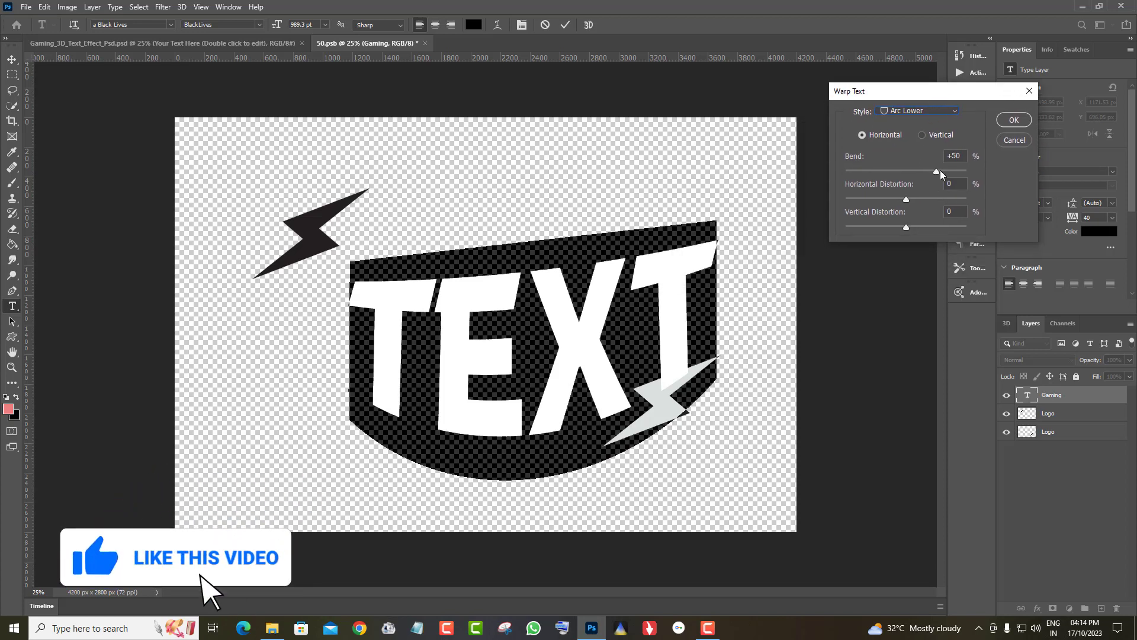
left_click_drag(937, 172, 928, 173)
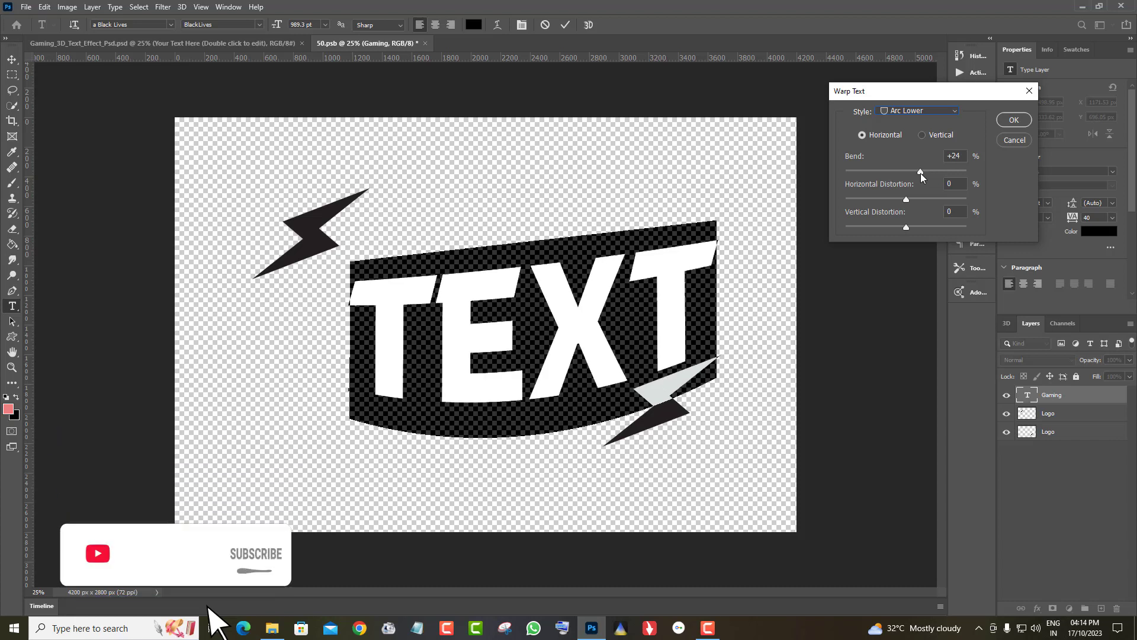
left_click_drag(922, 171, 926, 172)
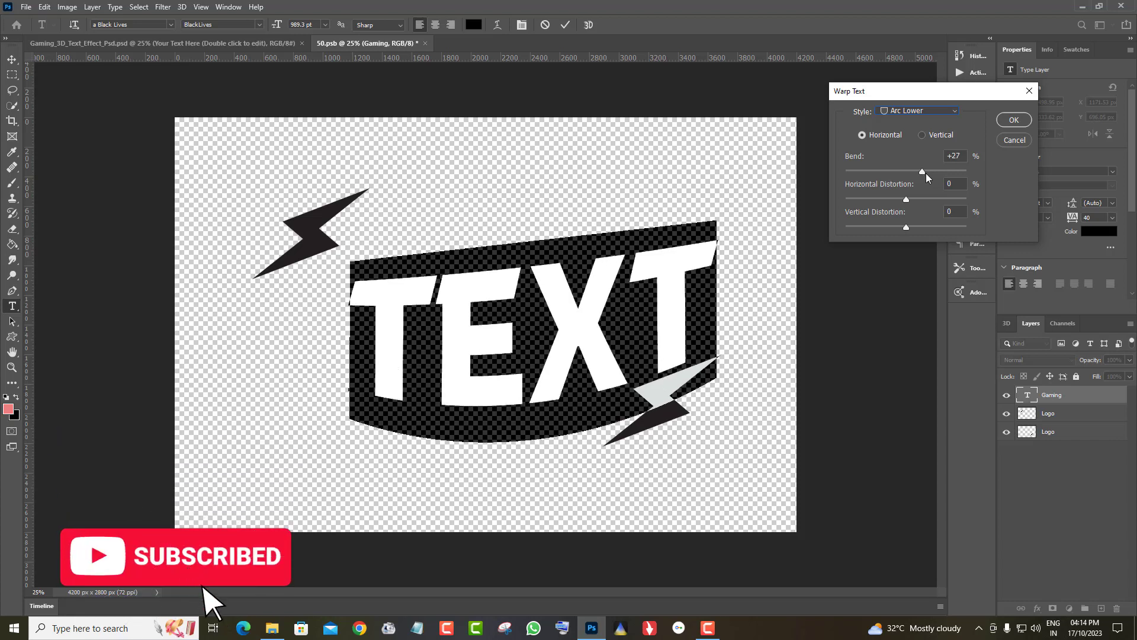
left_click(1014, 121)
left_click(12, 60)
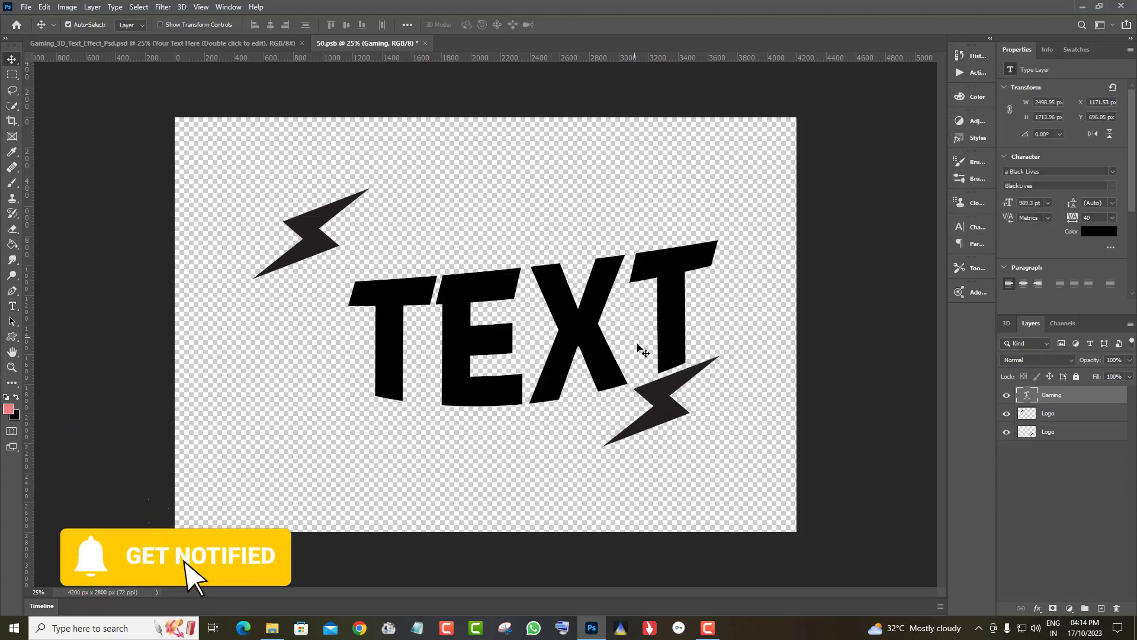
Nudge TEXT left, swap the upper lightning bolt for the upright one, and save 50.psb
mouse_move(591, 358)
left_mouse_down()
mouse_move(535, 356)
mouse_move(545, 355)
left_mouse_up()
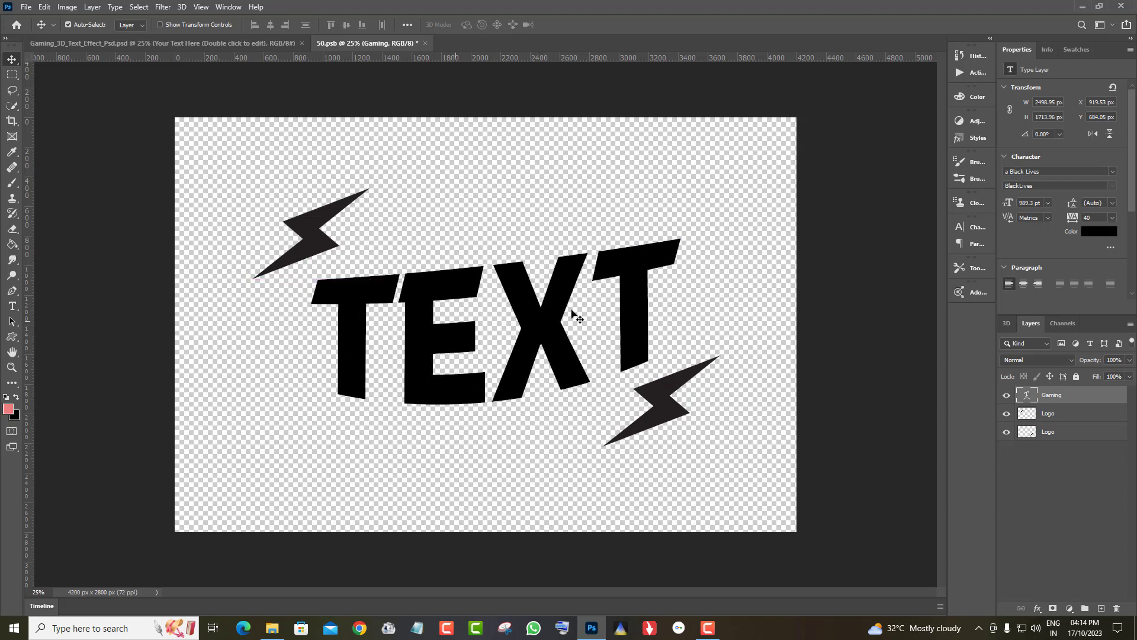
left_click(1058, 467)
left_click(1012, 417)
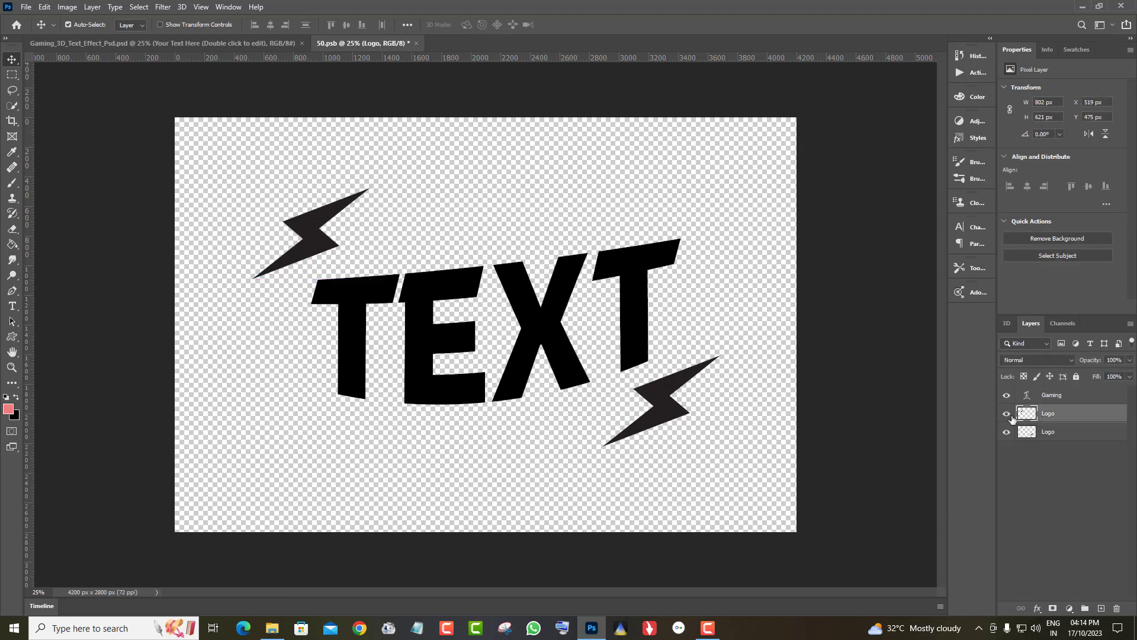
left_click(1007, 413)
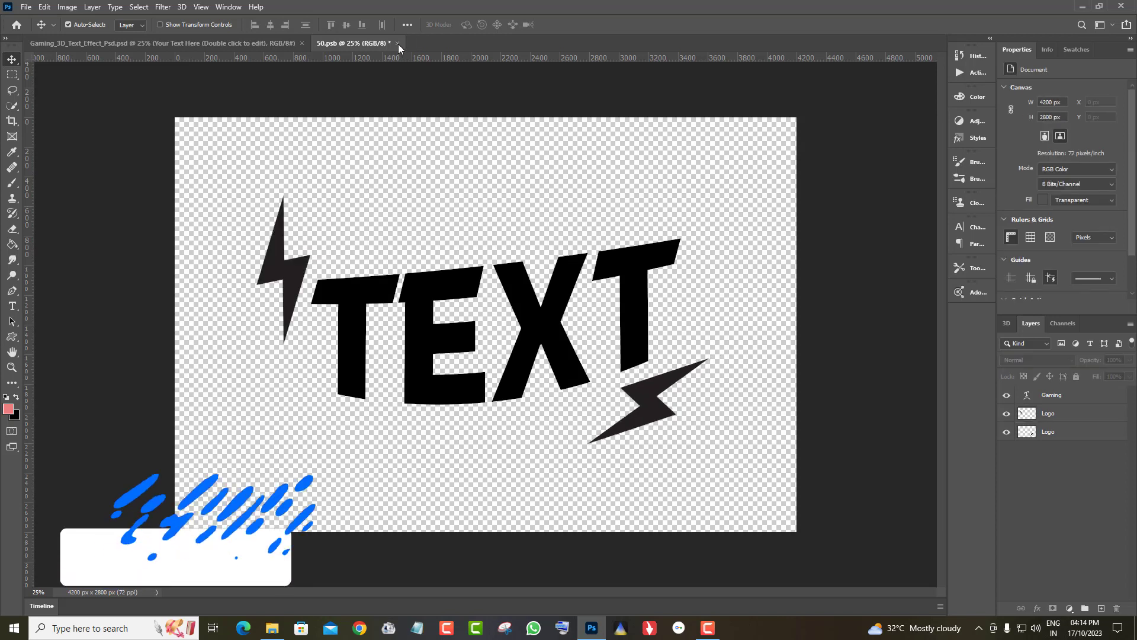
left_click(398, 43)
key("Return")
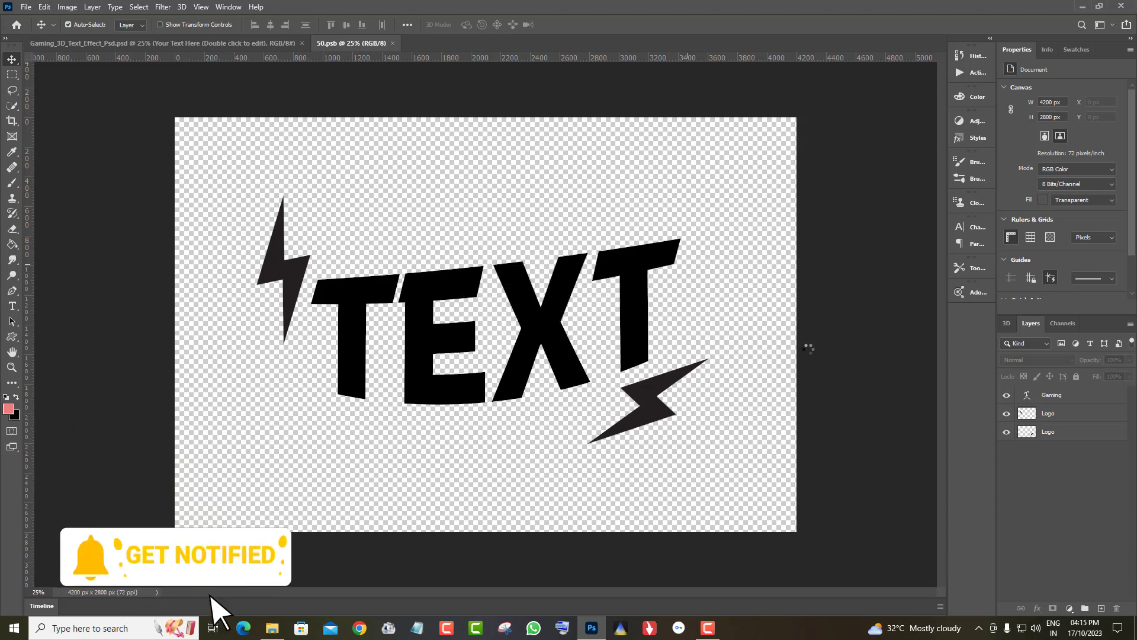
Return to the 3D template, toggle the background, and expand the Edition group
key("ctrl+w")
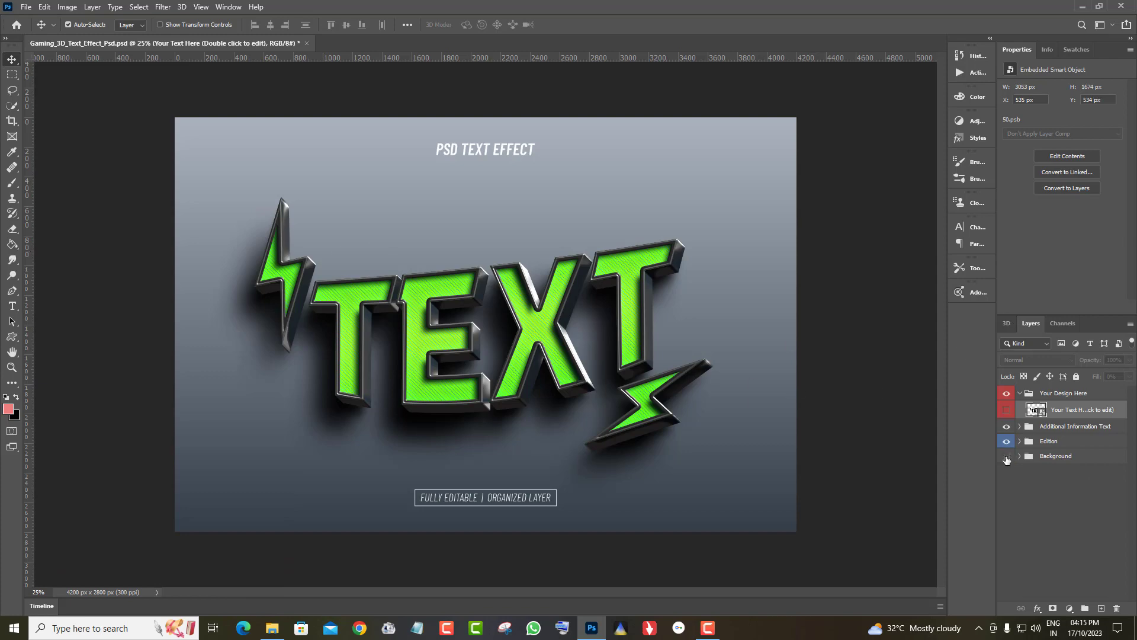
left_click(1007, 456)
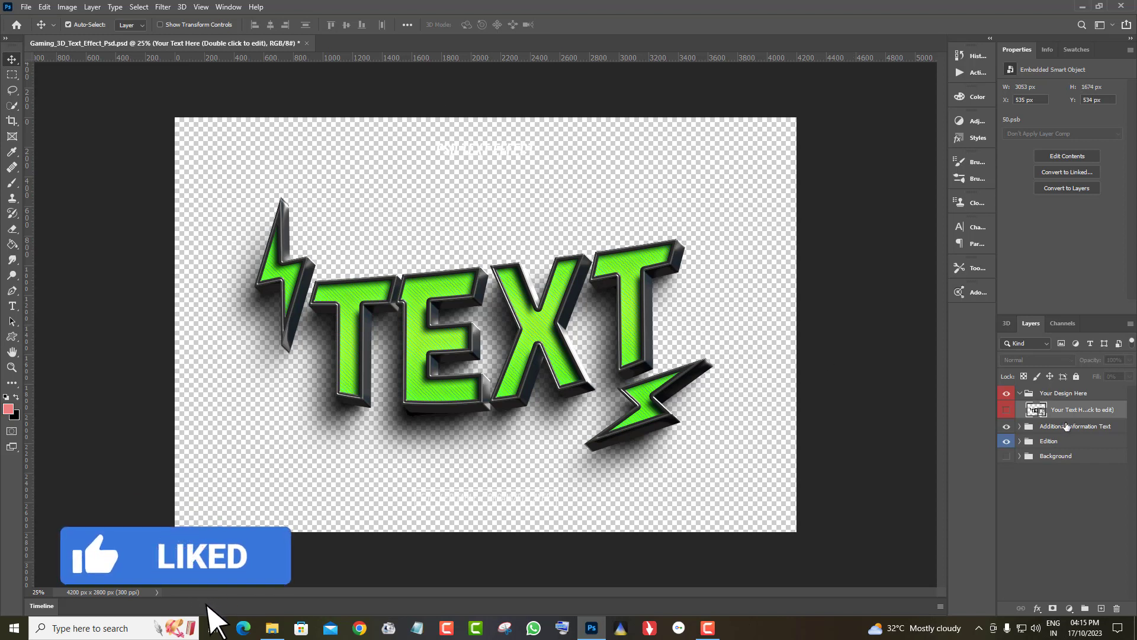
left_click(1010, 428)
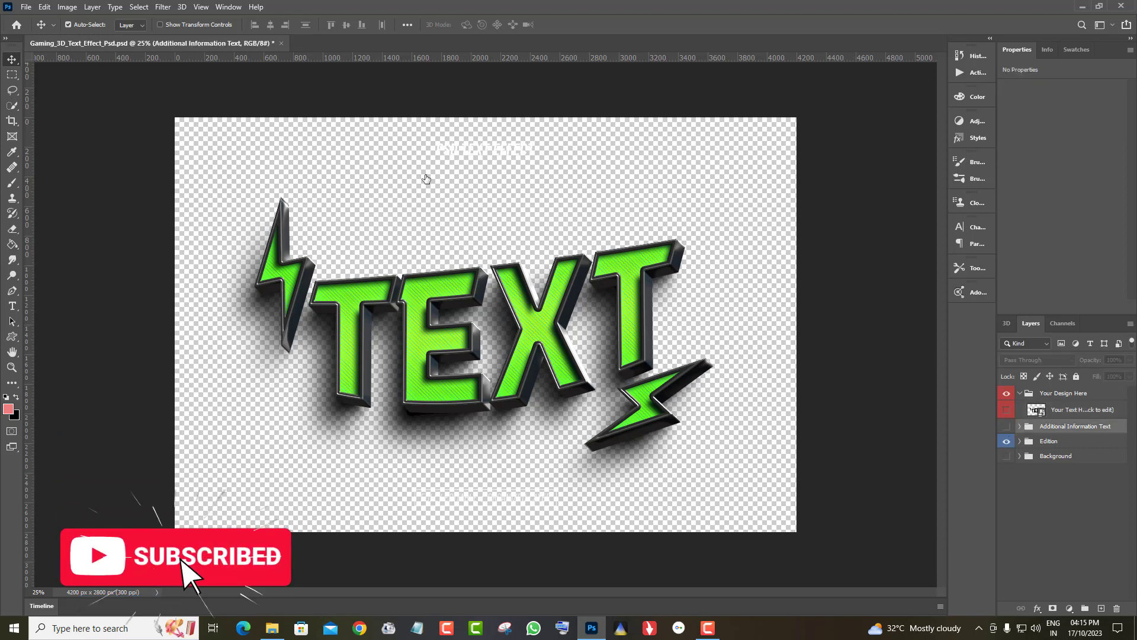
left_click(1006, 456)
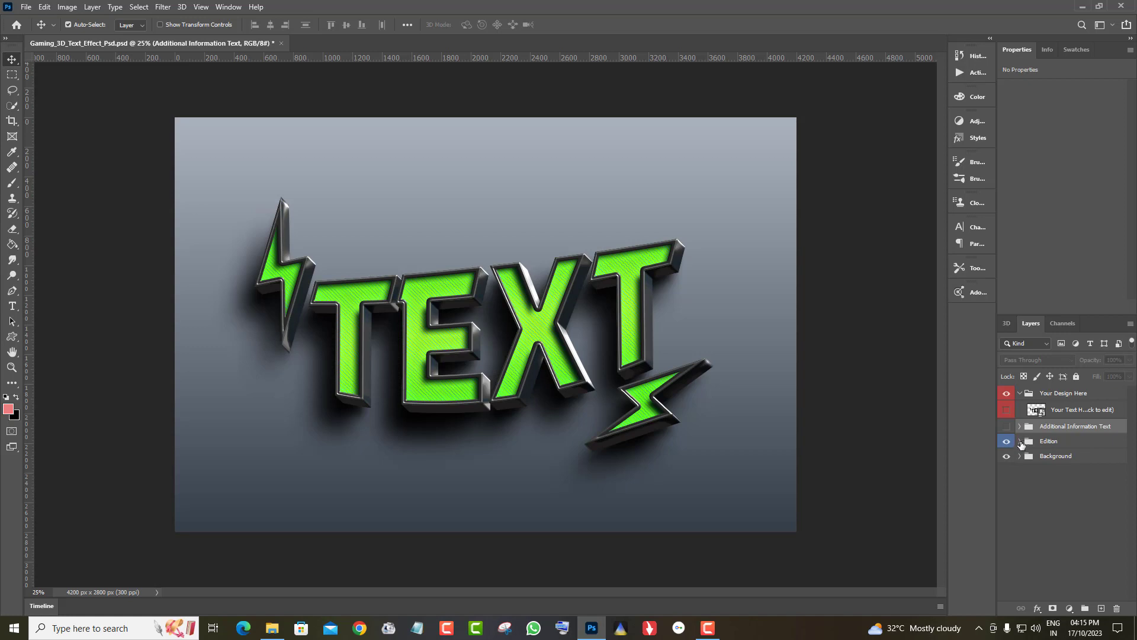
left_click(1020, 442)
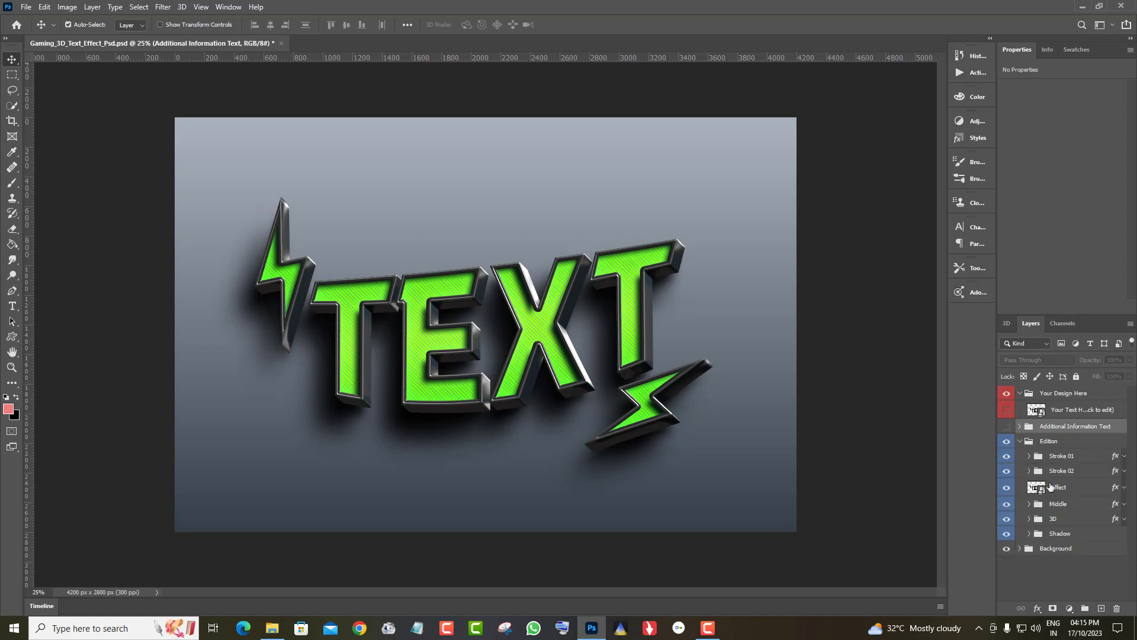
left_click(1007, 472)
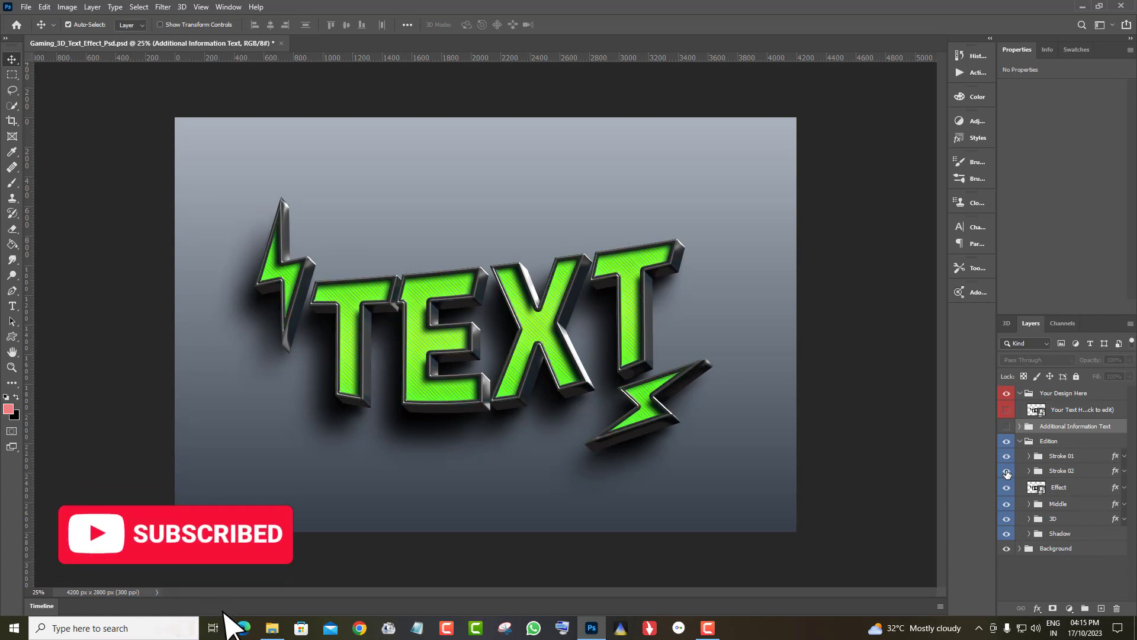
Expand the Middle group, checking its fill, Pattern and Base layers, then select Base
left_click(1007, 504)
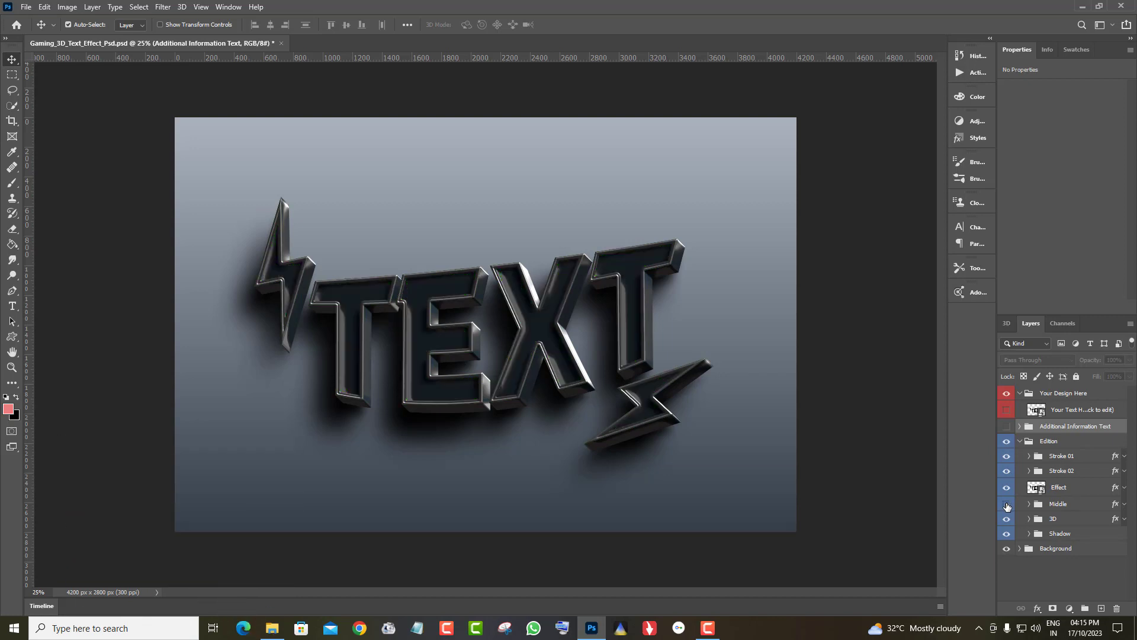
left_click(1007, 505)
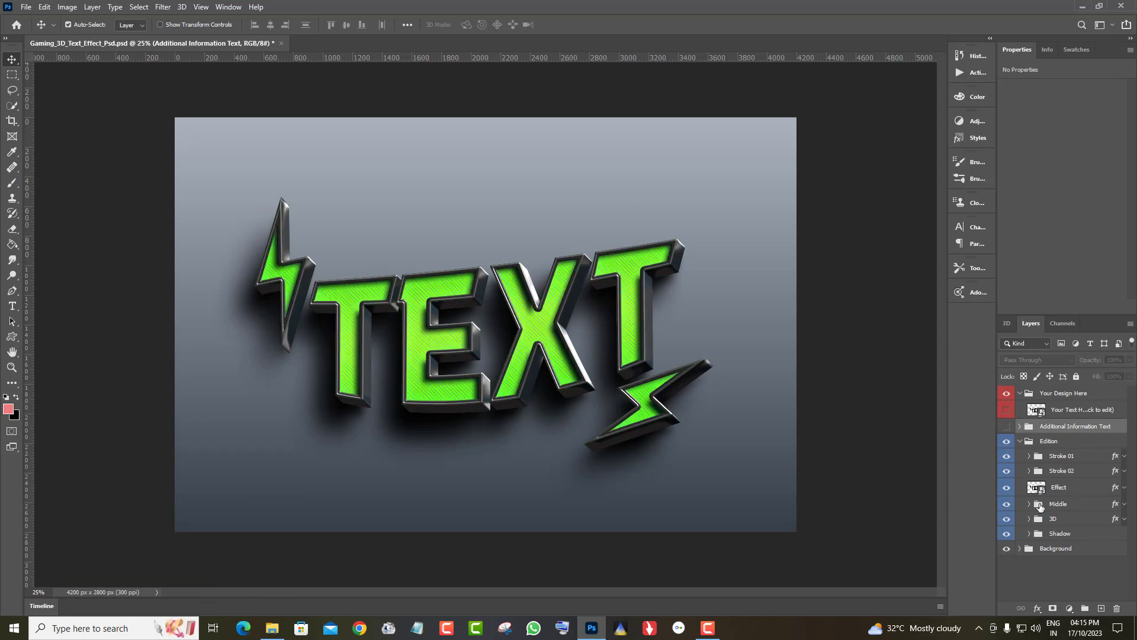
left_click(1101, 508)
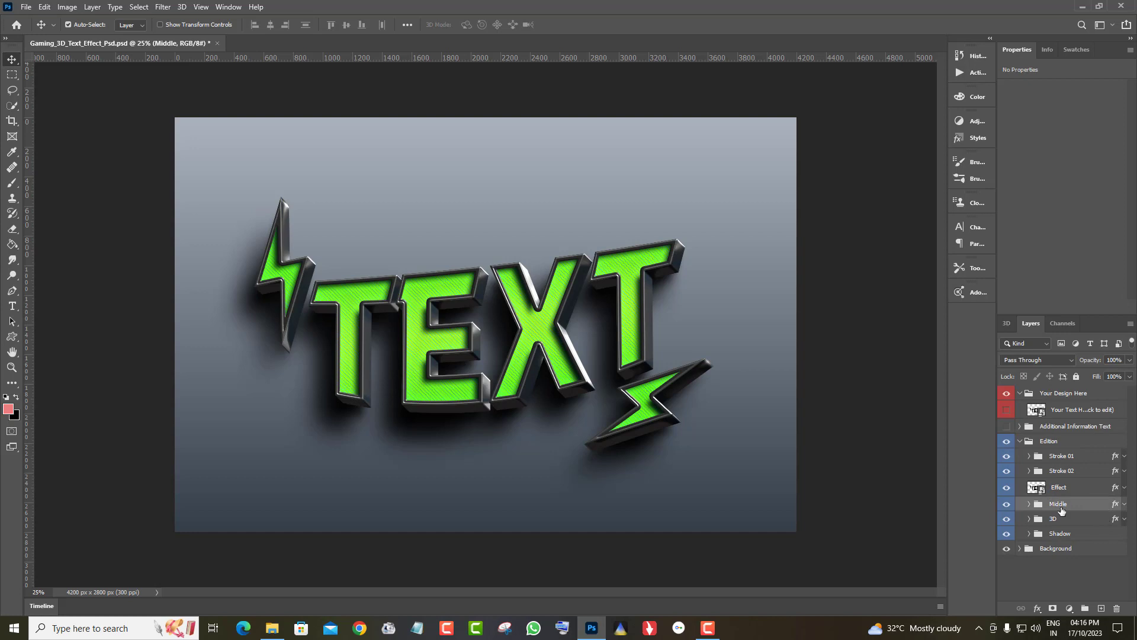
left_click(1030, 504)
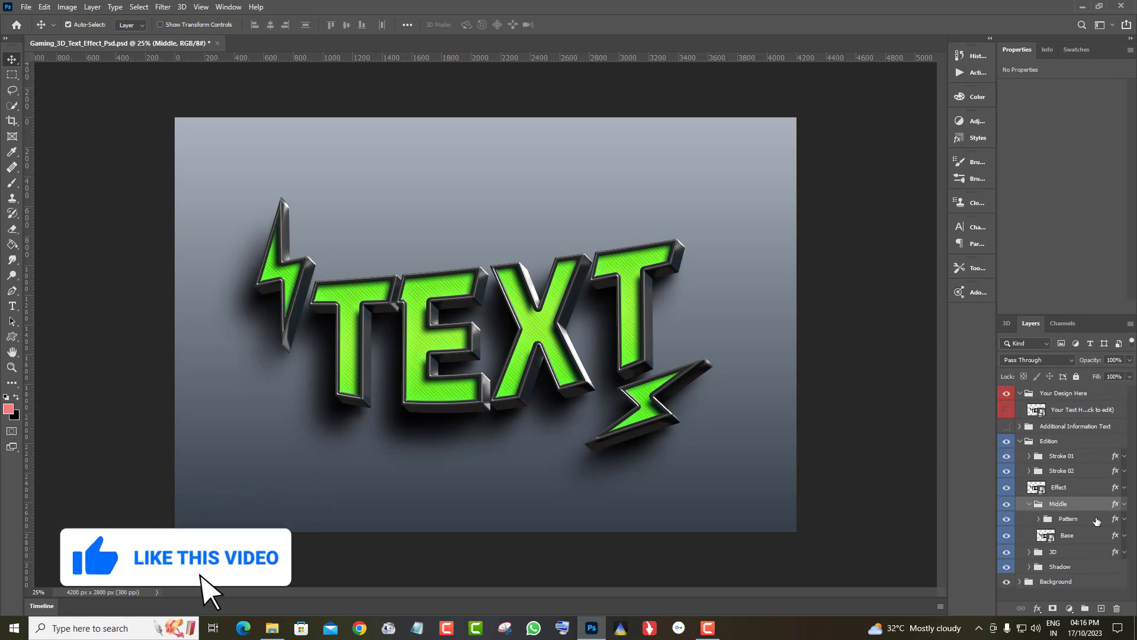
left_click(1040, 519)
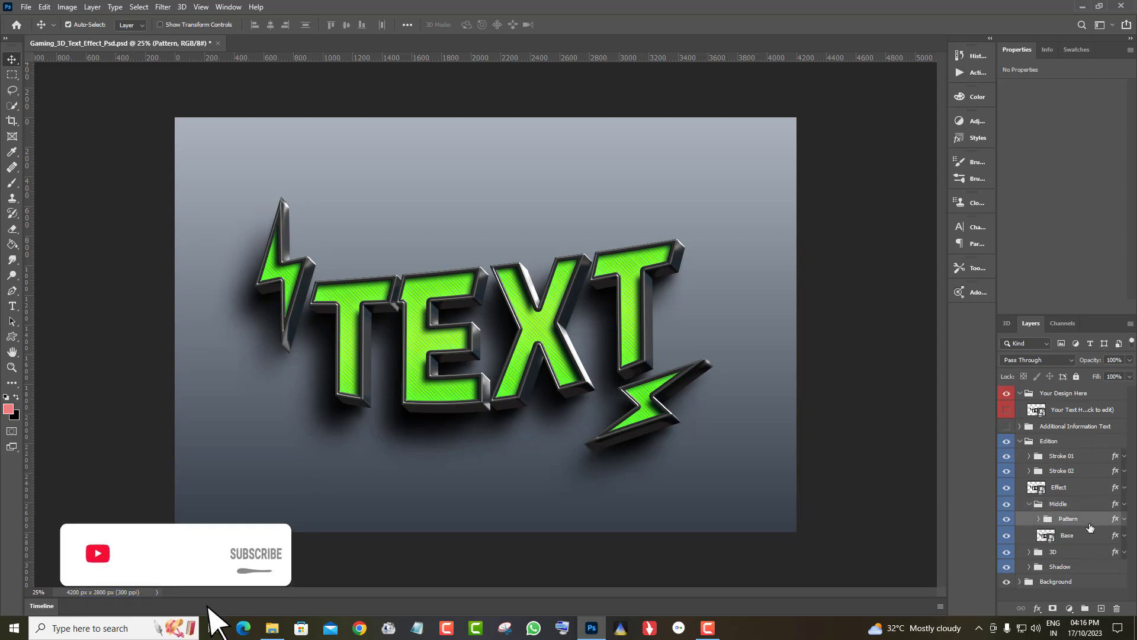
left_click(1007, 520)
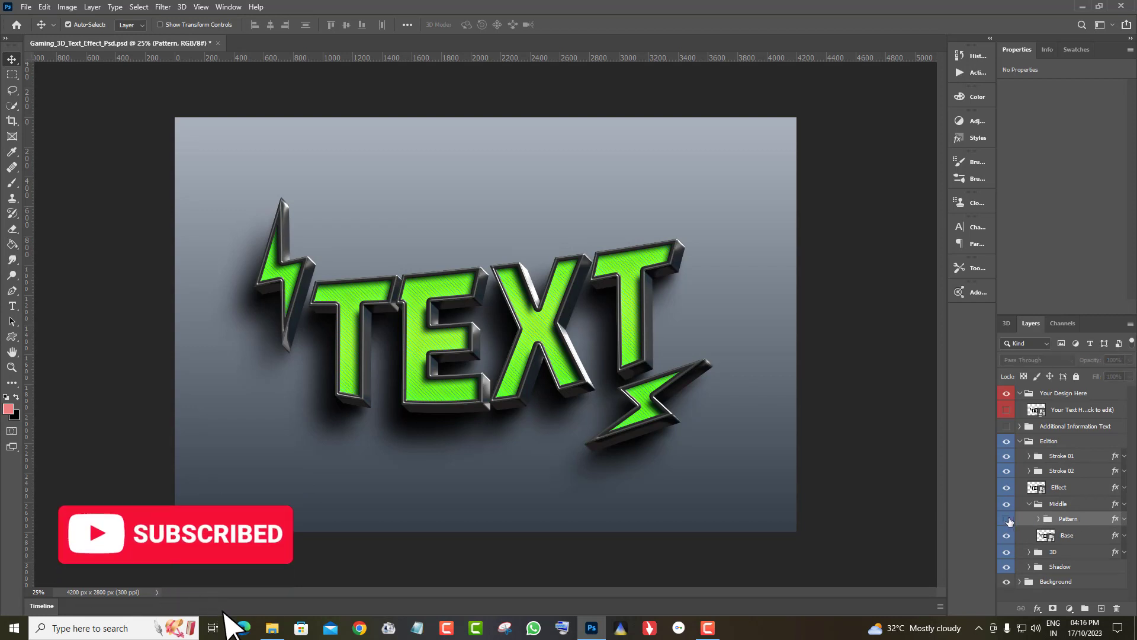
left_click(1008, 520)
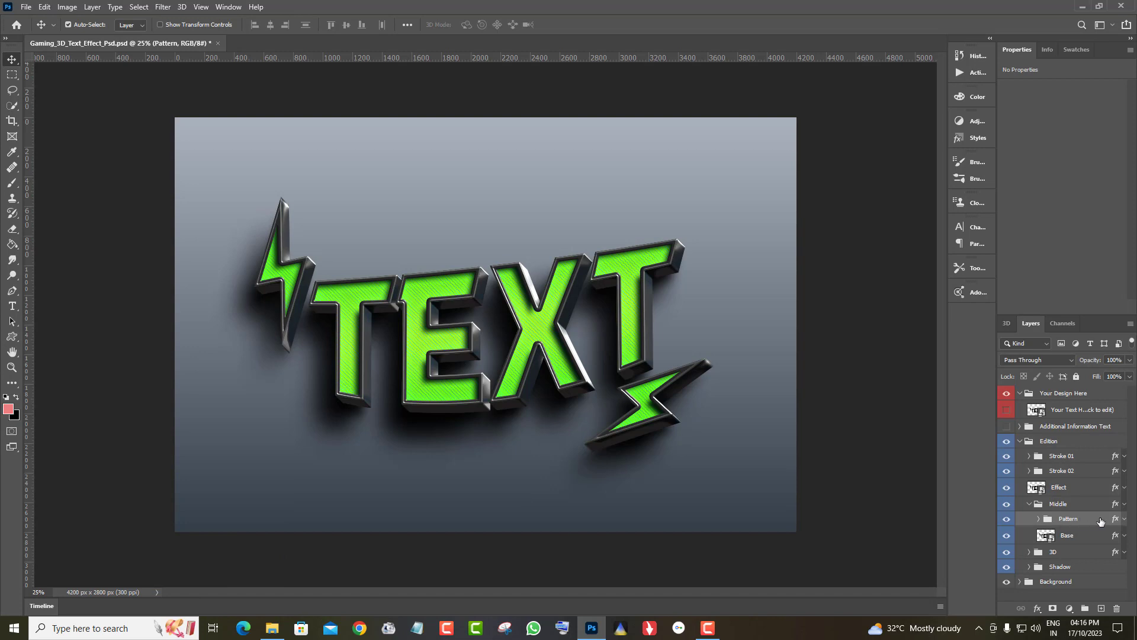
left_click(1011, 540)
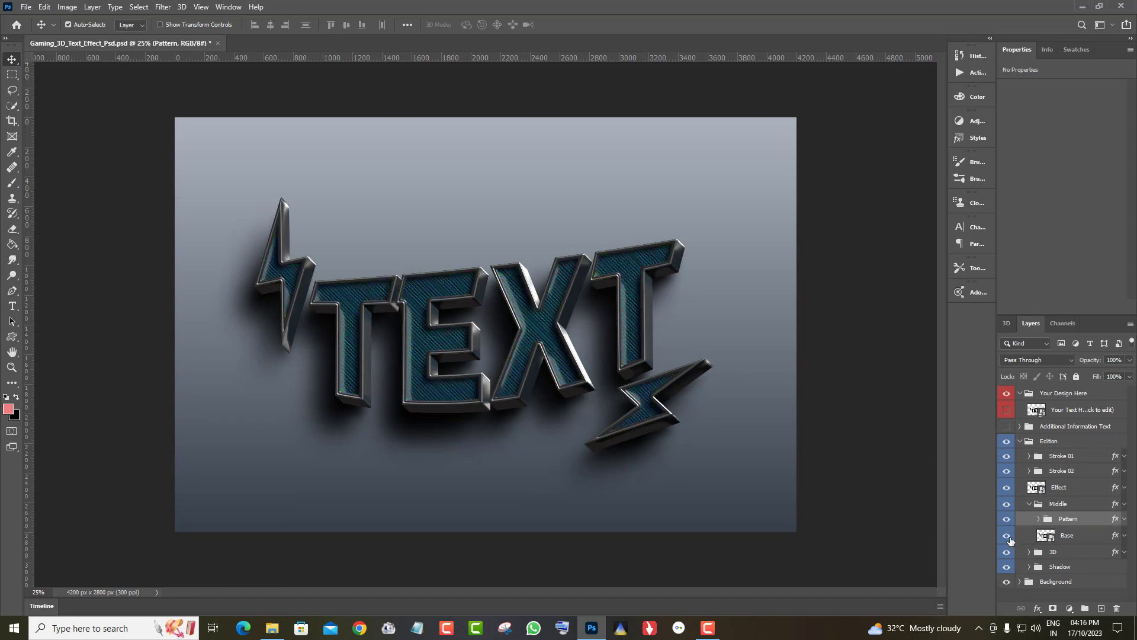
left_click(1011, 540)
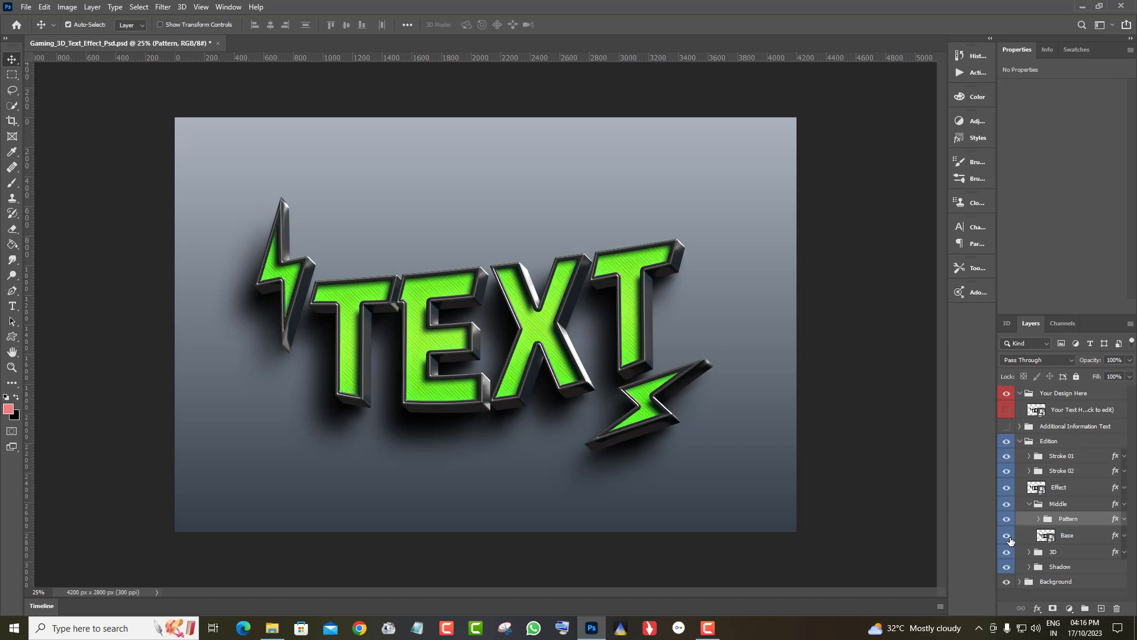
left_click(1115, 537)
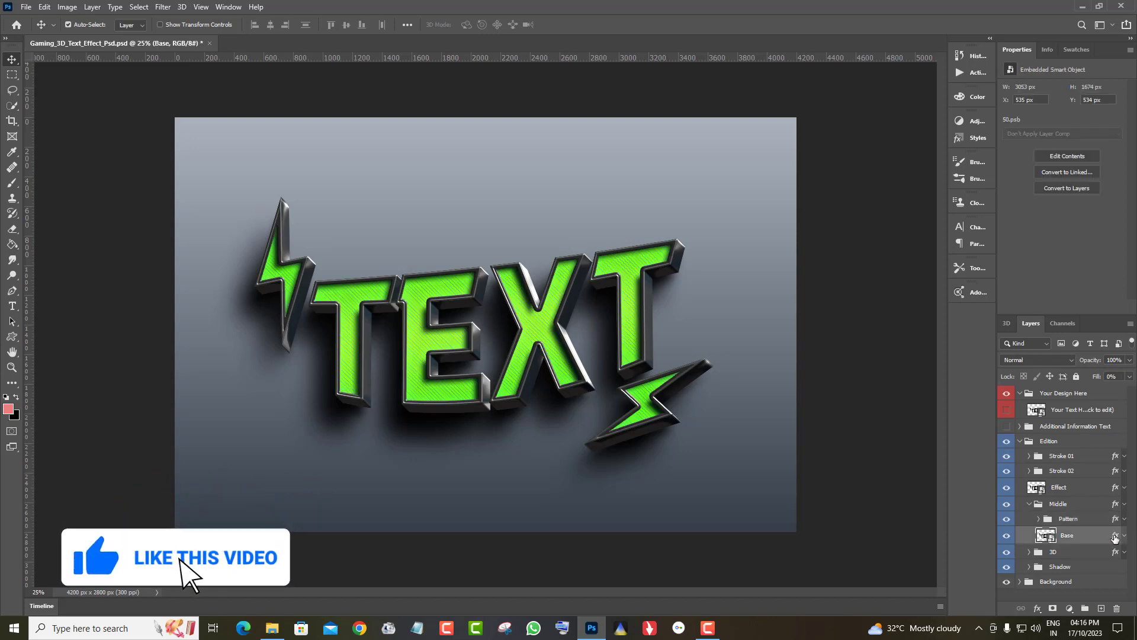
Open the Base layer's Layer Style and its Color Overlay colour picker
double_click(1114, 537)
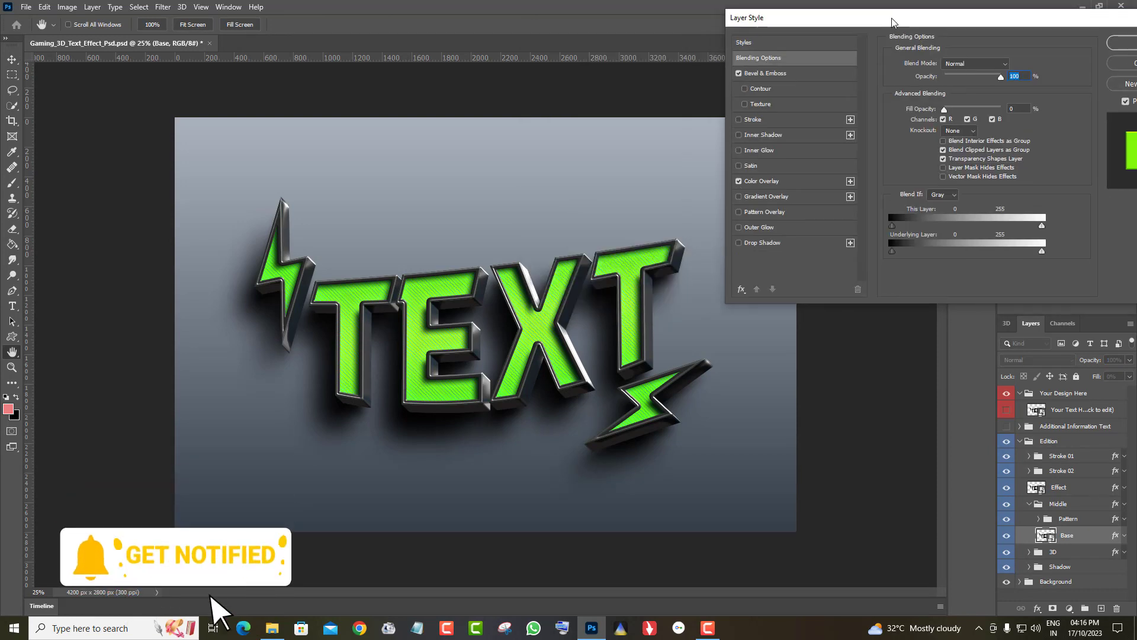
left_click_drag(694, 35, 849, 19)
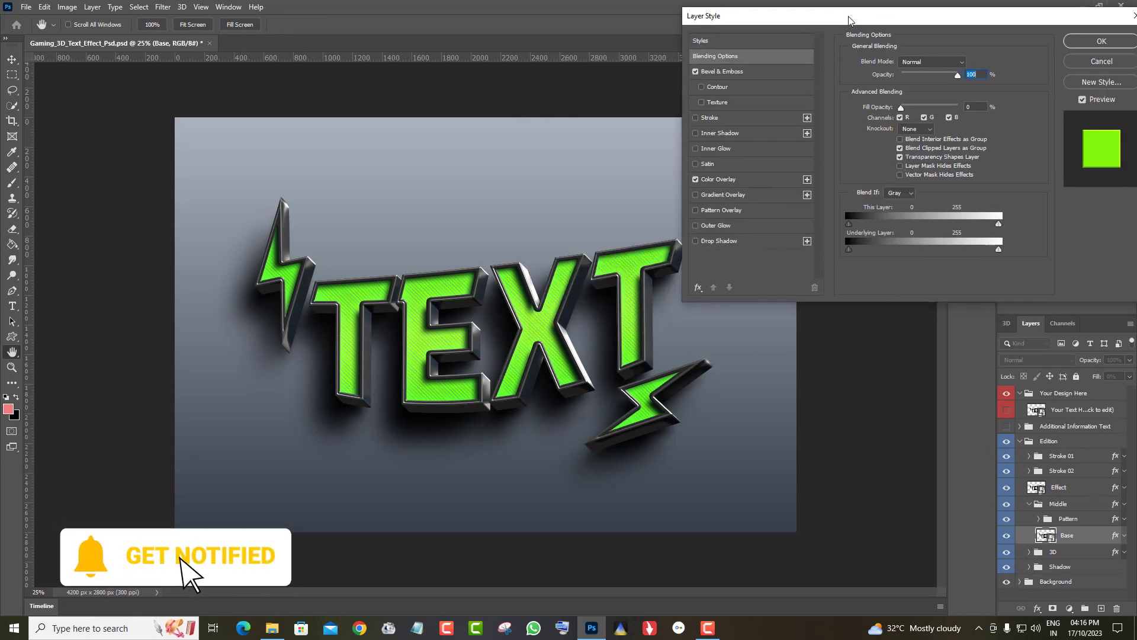
left_click(722, 183)
left_click(968, 63)
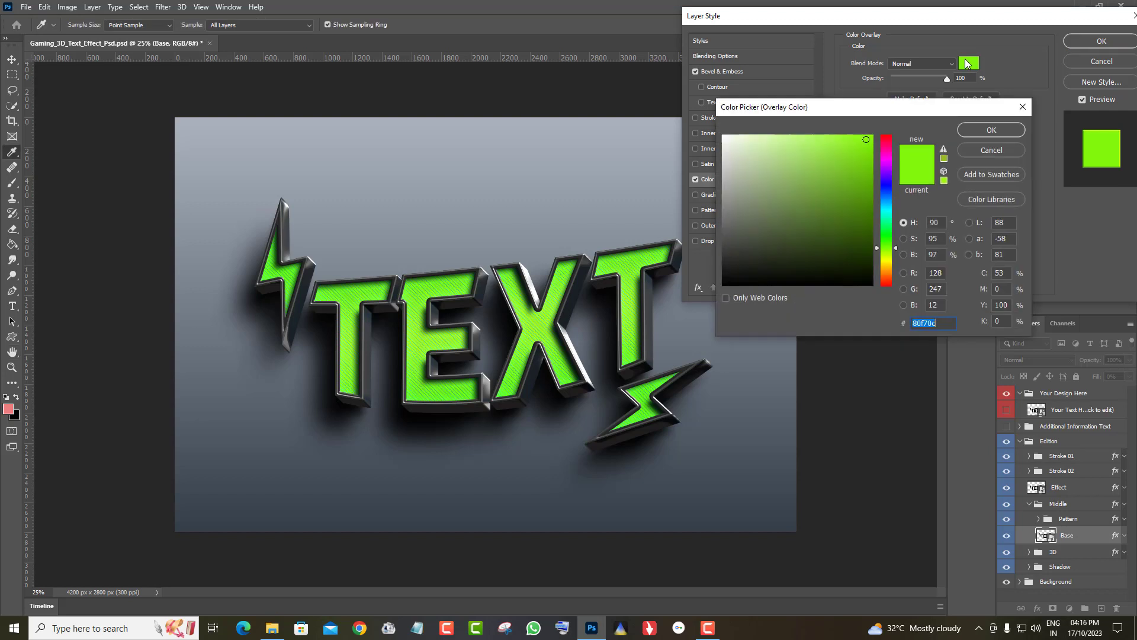
Preview magenta, purple, blue, green and yellow fills, keep green, then disable Color Overlay
left_click(889, 162)
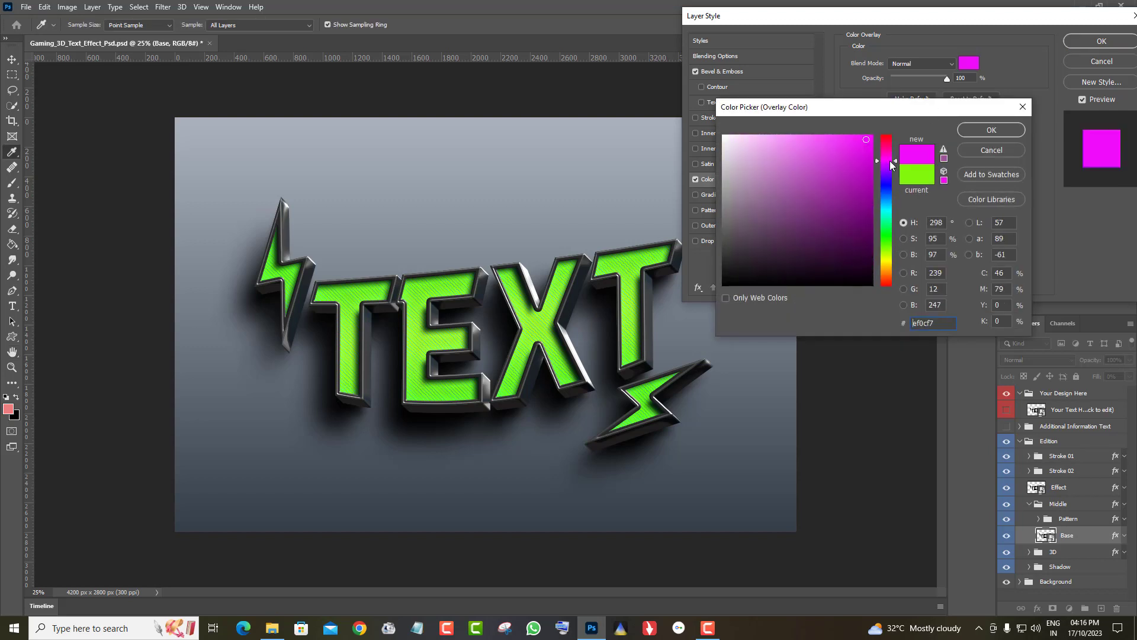
left_click(887, 174)
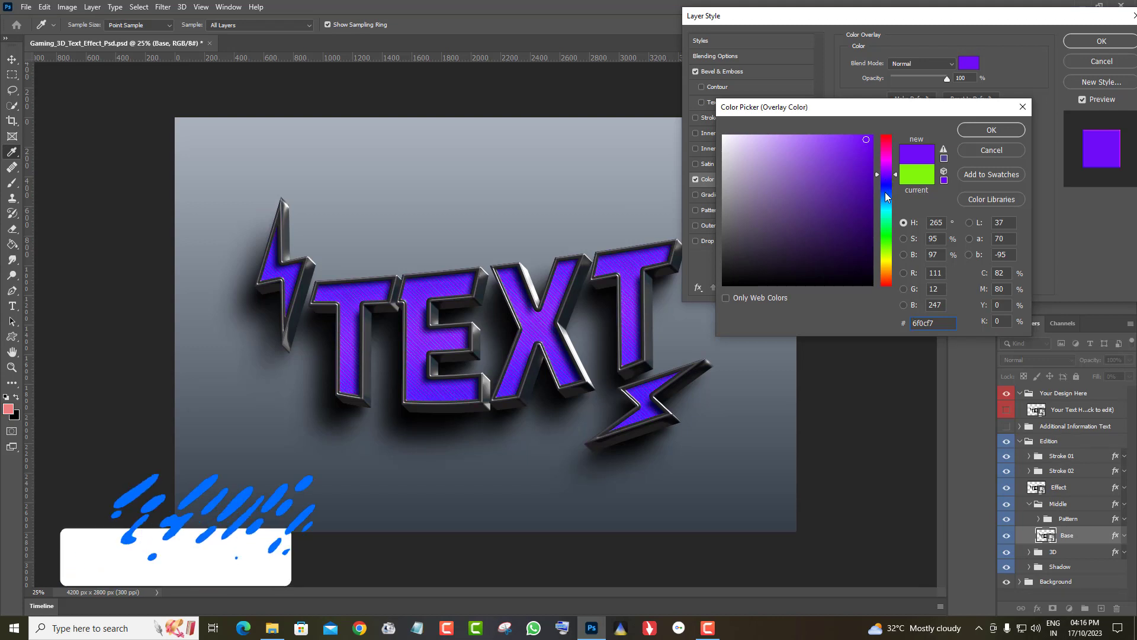
left_click(885, 192)
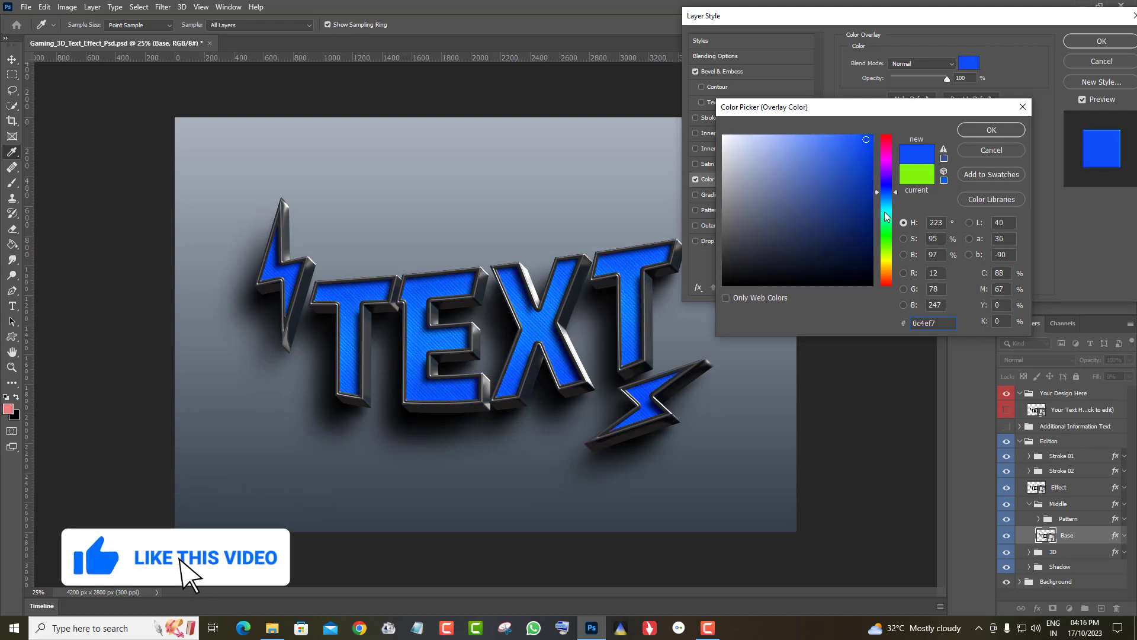
left_click(886, 223)
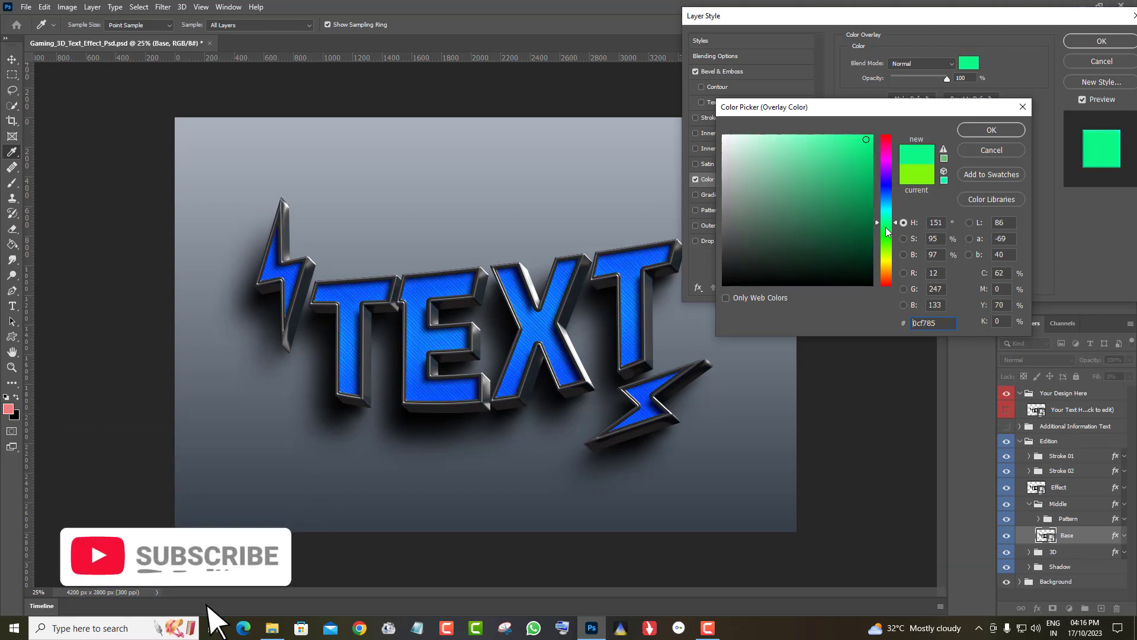
left_click(887, 257)
left_click(888, 264)
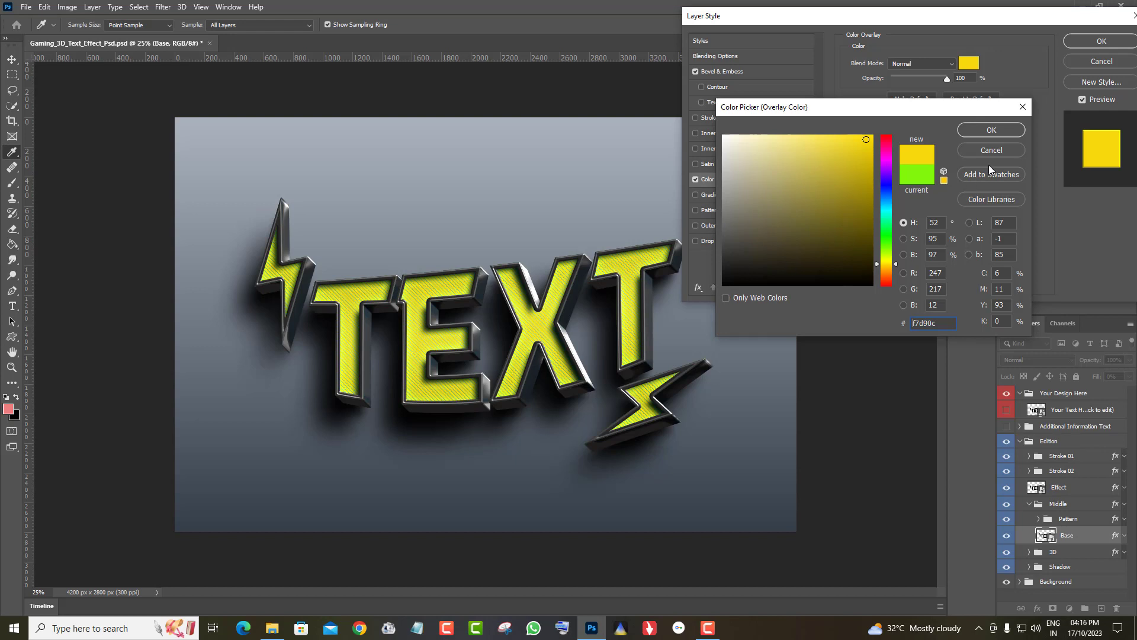
left_click(991, 150)
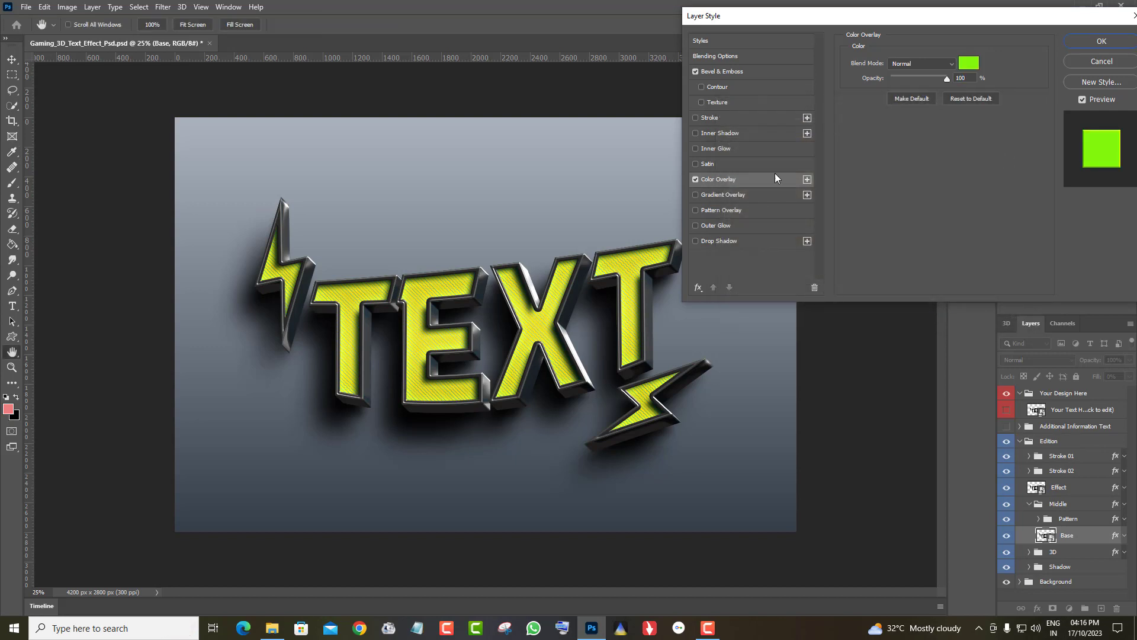
left_click(696, 179)
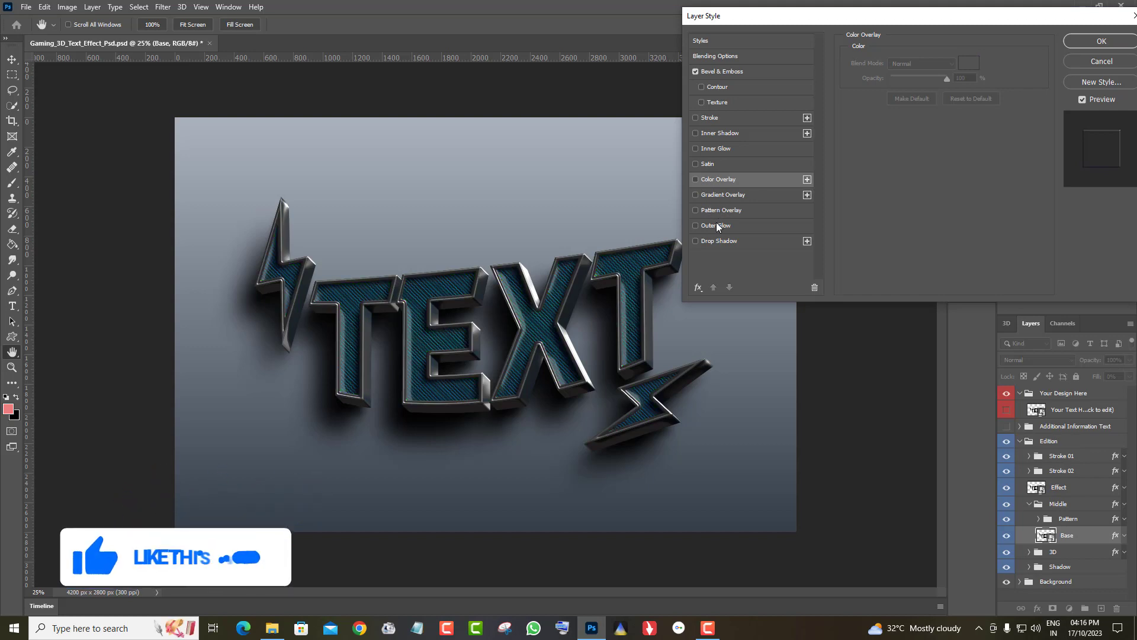
Enable Gradient Overlay on Base and try the chaos 32 preset from All Gradients
left_click(732, 196)
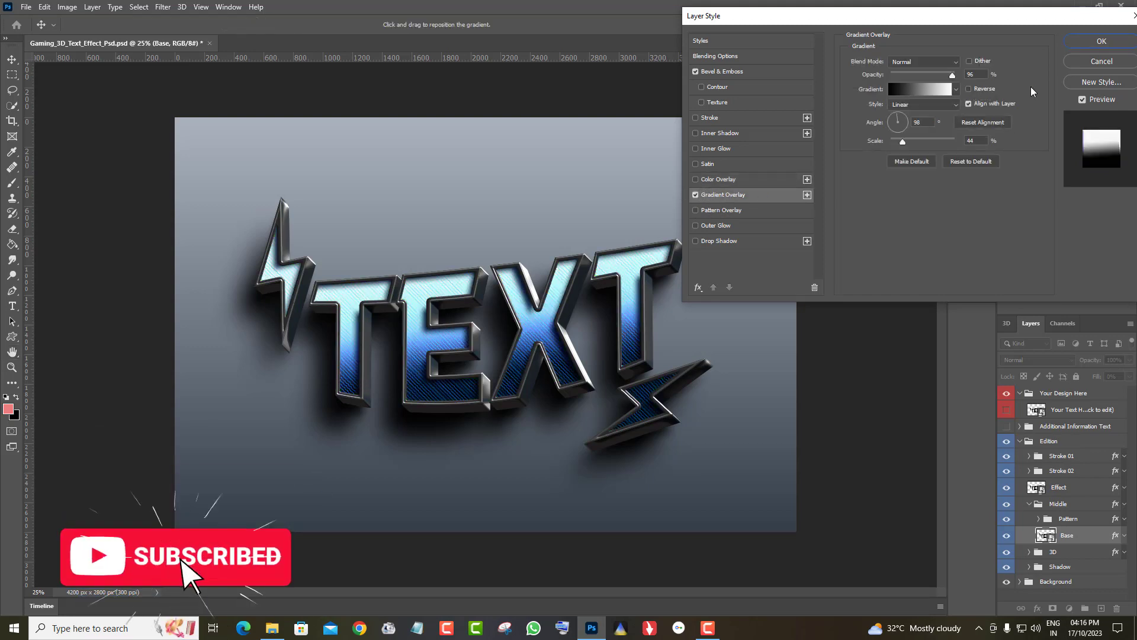
left_click(922, 89)
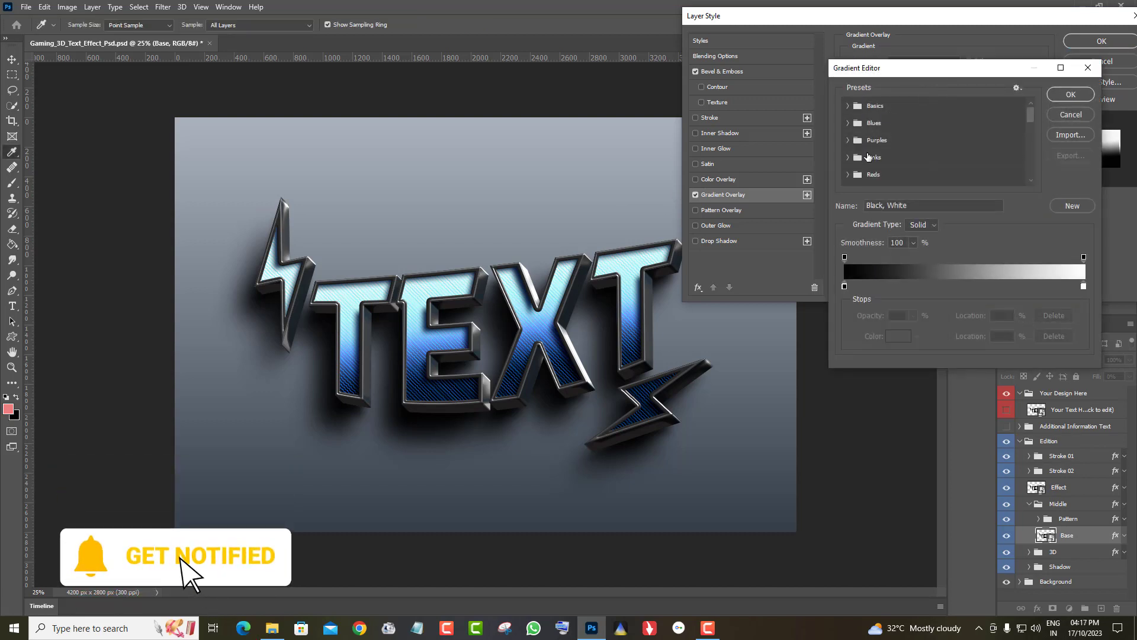
scroll(894, 164, "down", 3)
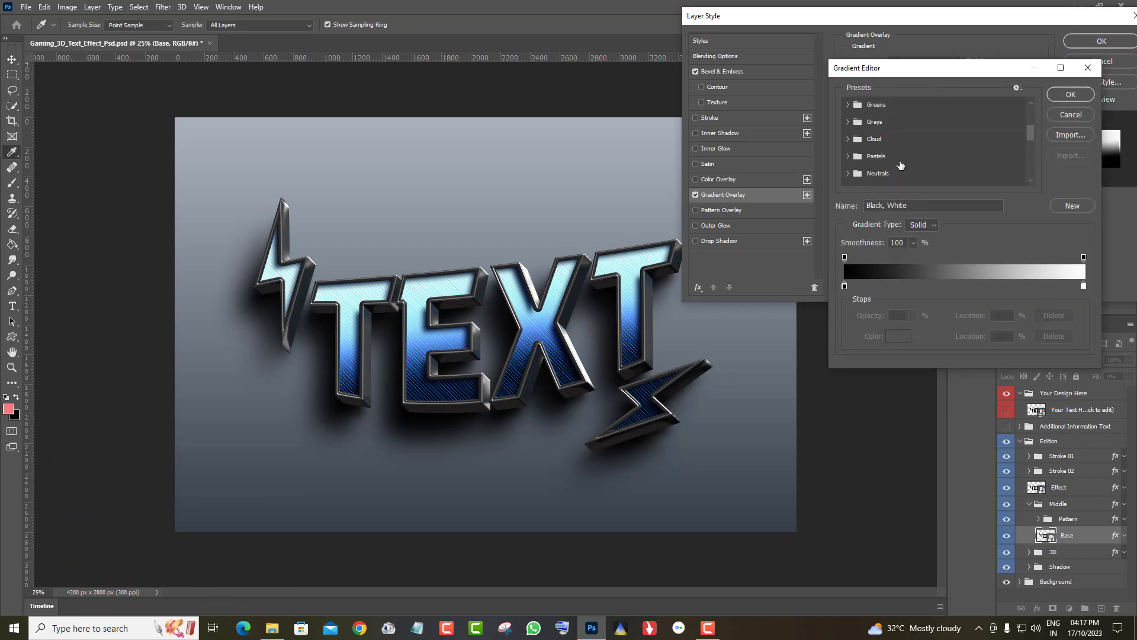
scroll(895, 160, "down", 2)
scroll(876, 154, "down", 2)
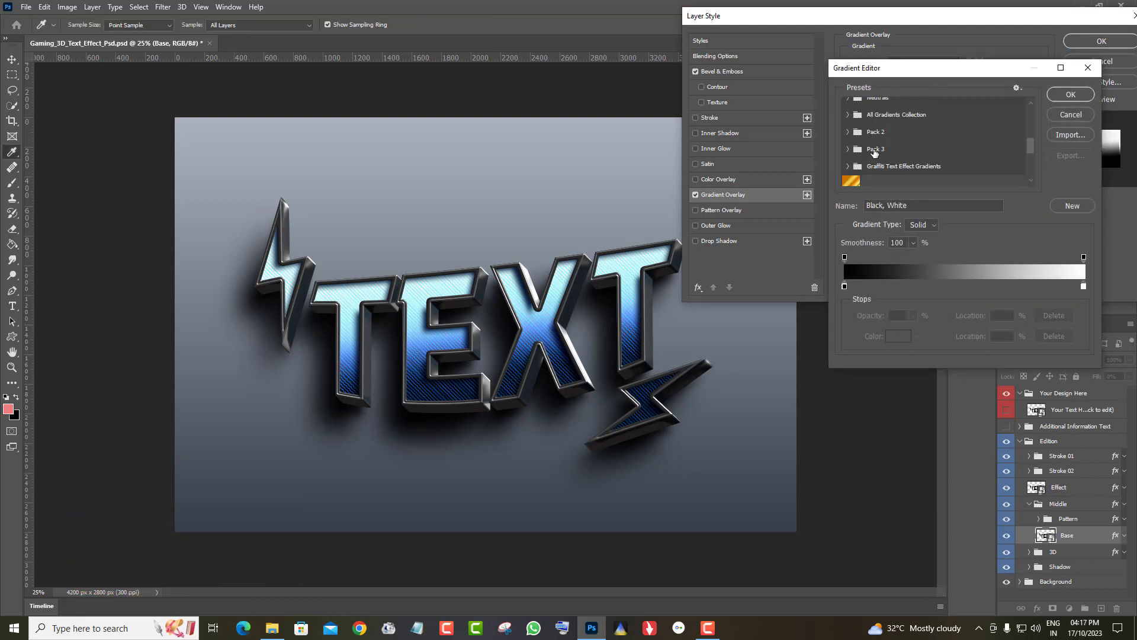
left_click(848, 115)
mouse_move(1033, 109)
left_mouse_down()
mouse_move(1030, 130)
mouse_move(1029, 120)
left_mouse_up()
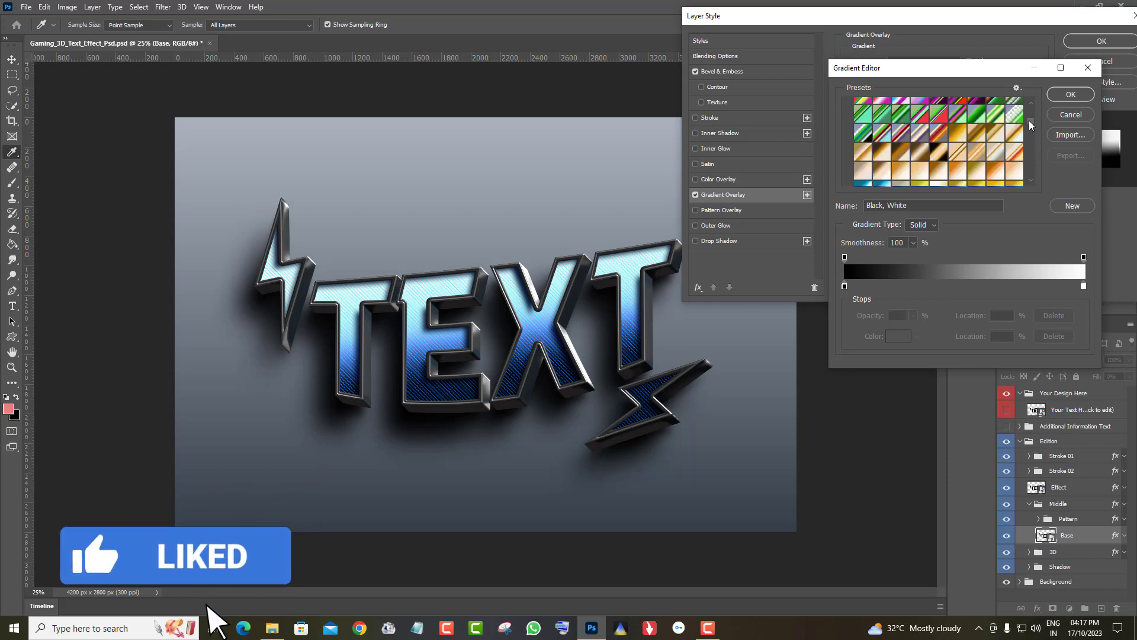
left_click(941, 132)
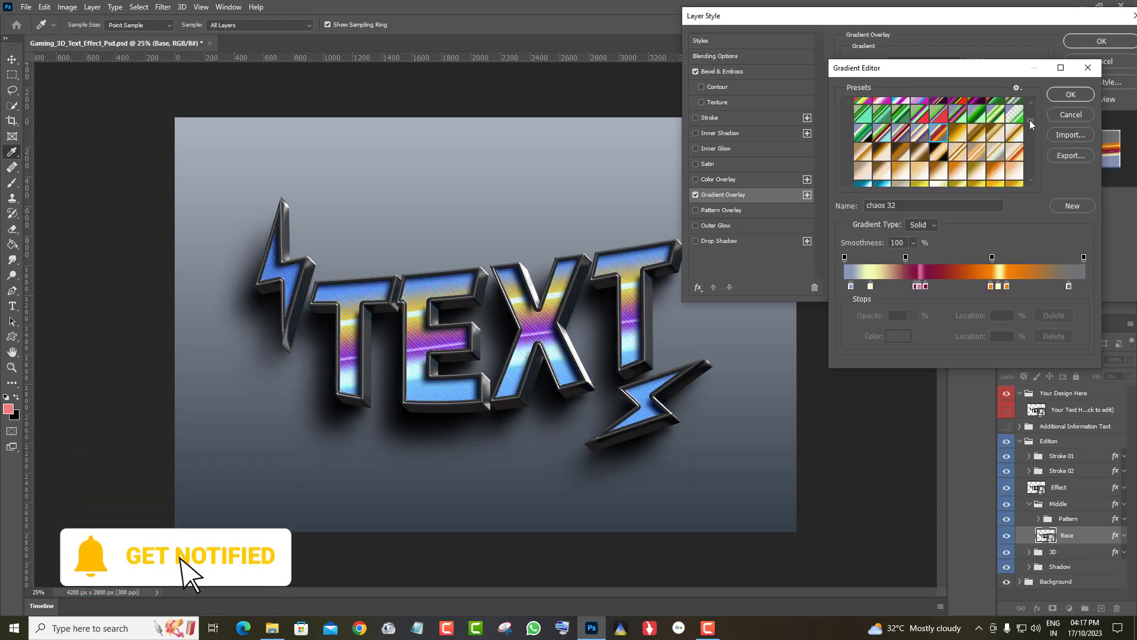
Try Blue-Yellow-Pink, Red-Blue-White, Spectrum and chaos 30 gradients, then discard all changes
left_click_drag(1029, 119, 1030, 115)
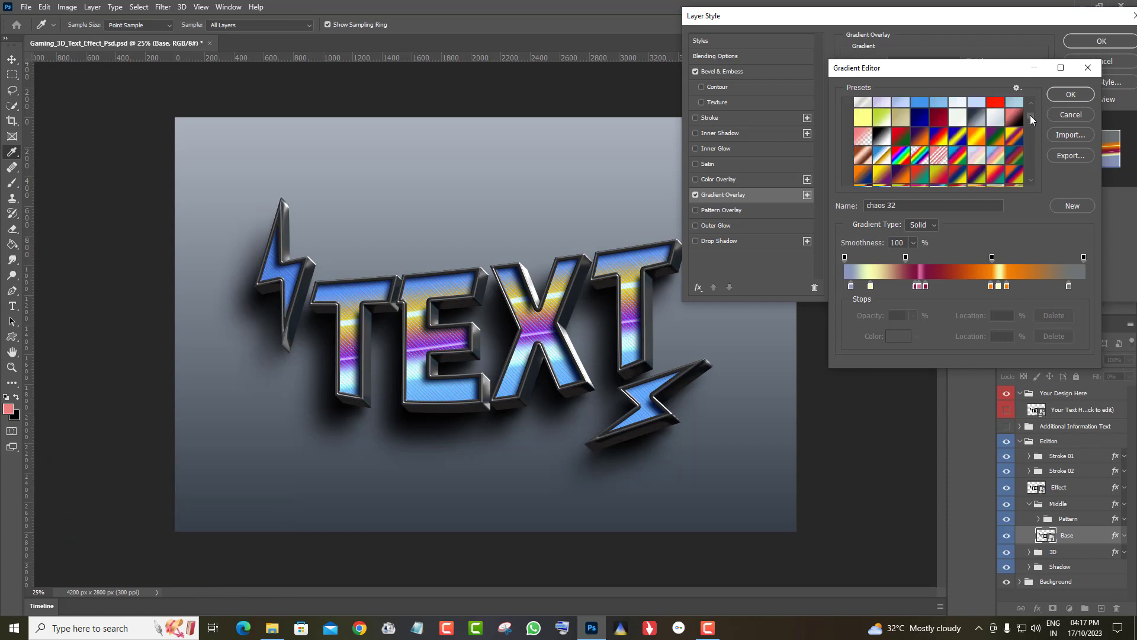
scroll(947, 174, "down", 1)
scroll(996, 172, "down", 2)
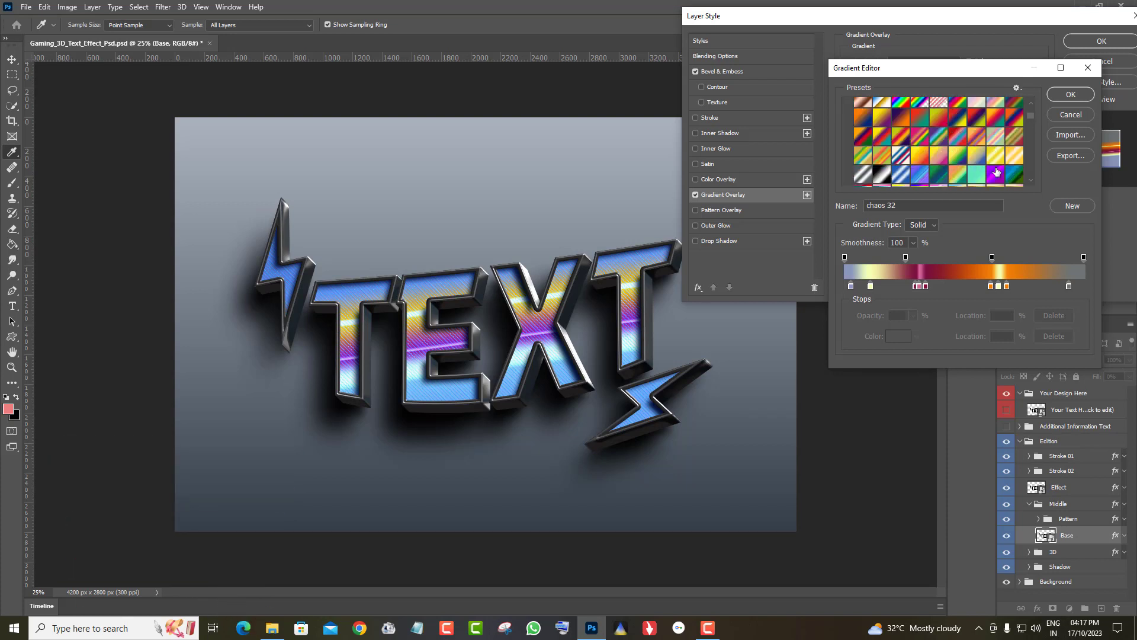
left_click(996, 137)
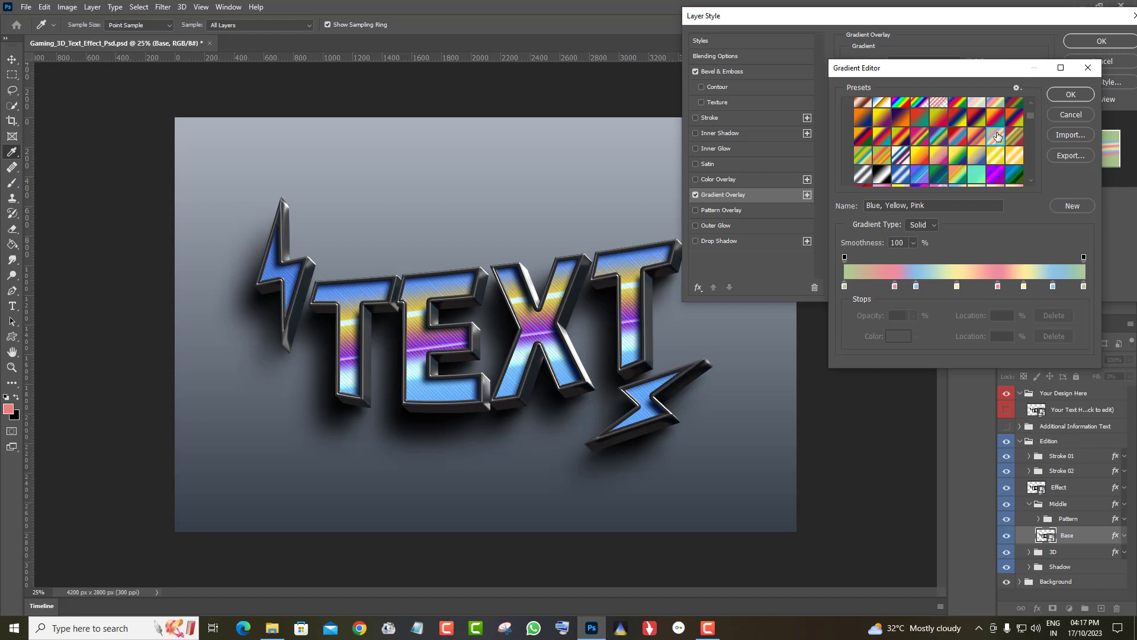
left_click(902, 157)
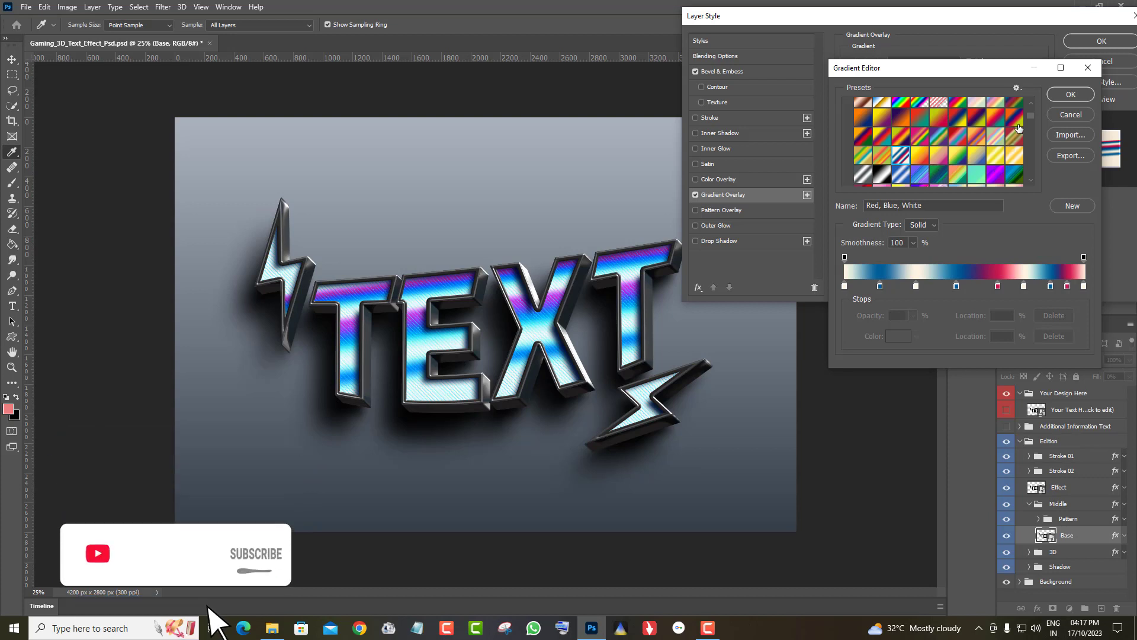
left_click_drag(1031, 116, 1029, 120)
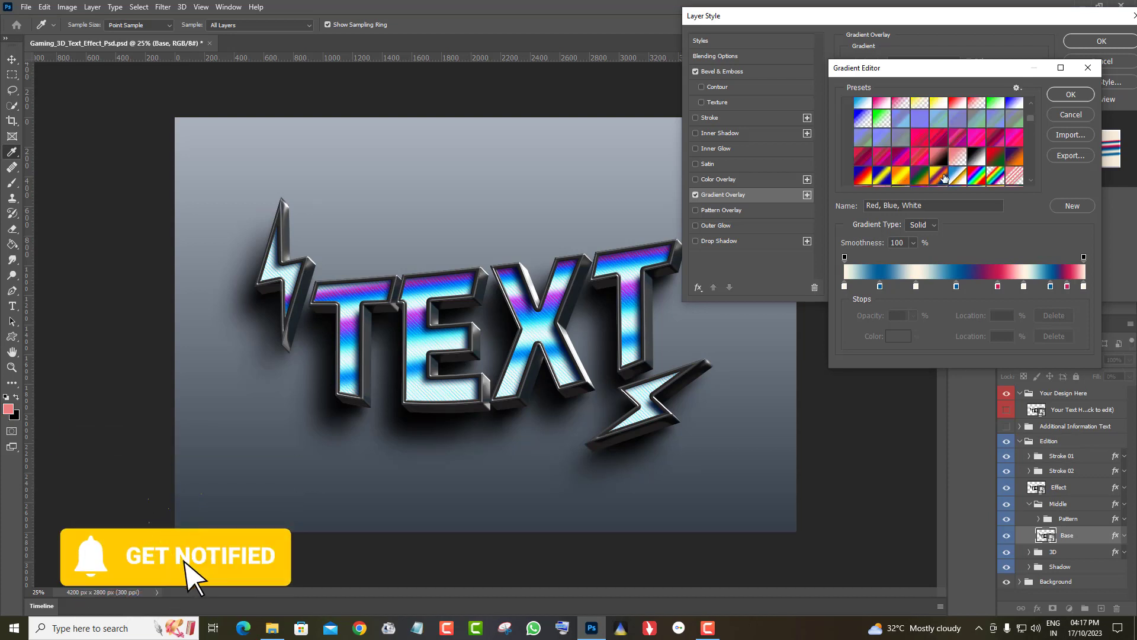
left_click(978, 176)
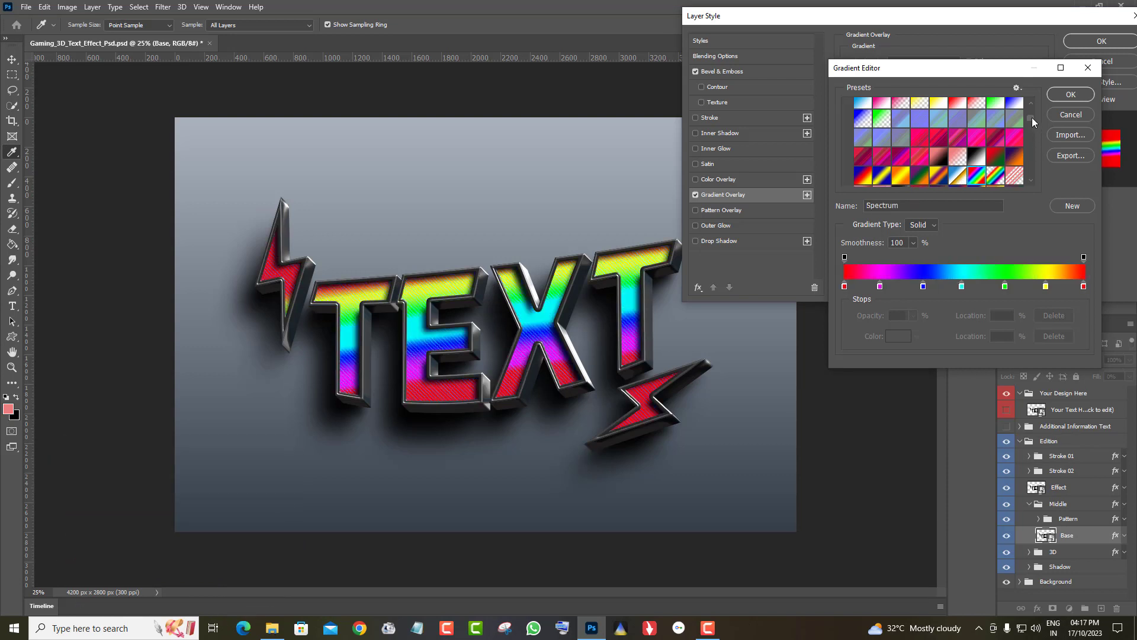
left_click_drag(1032, 117, 1032, 120)
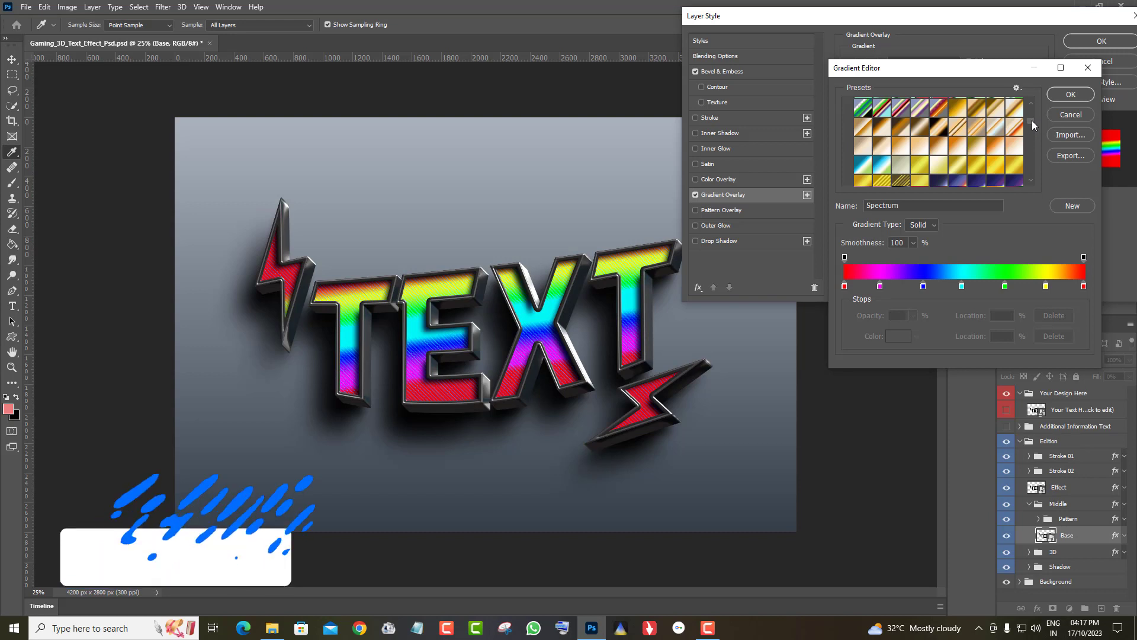
left_click(903, 110)
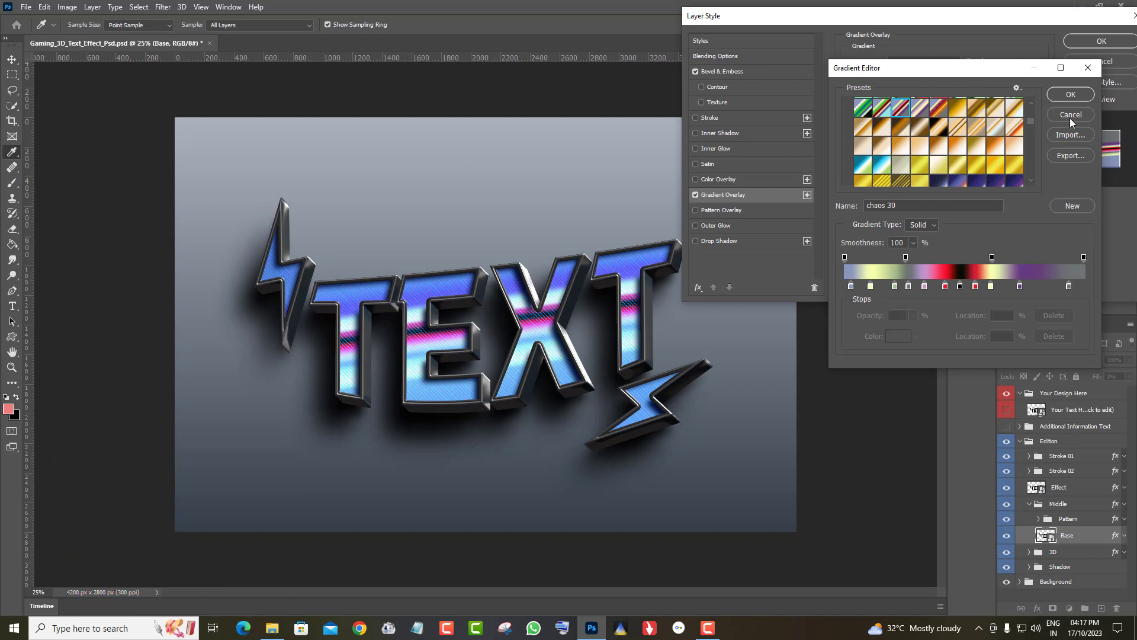
key("Escape")
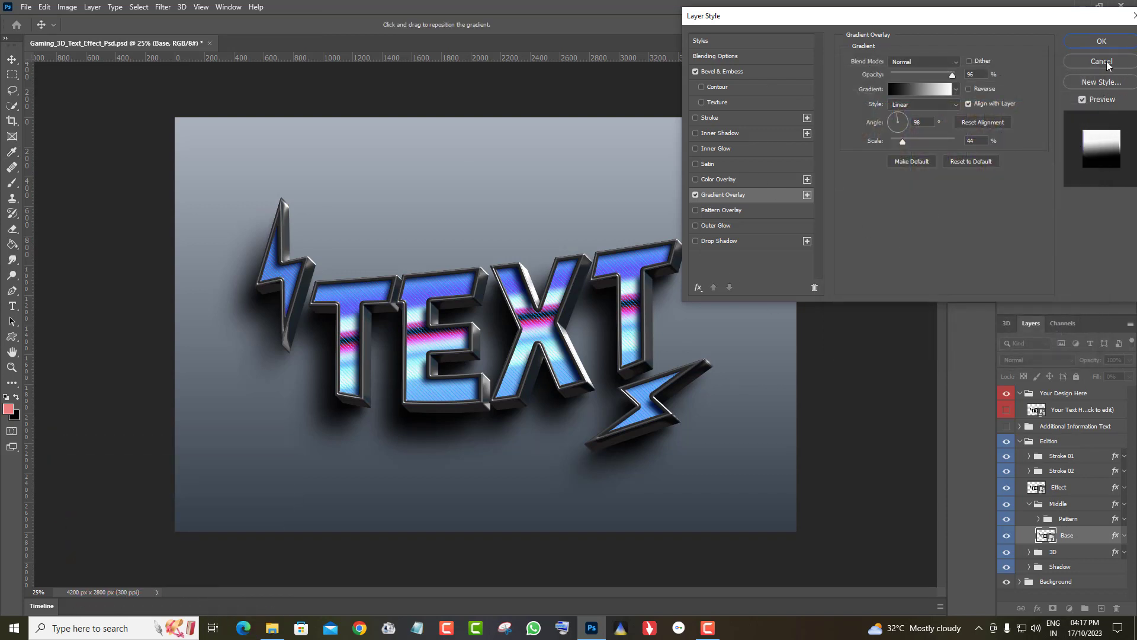
left_click(1120, 61)
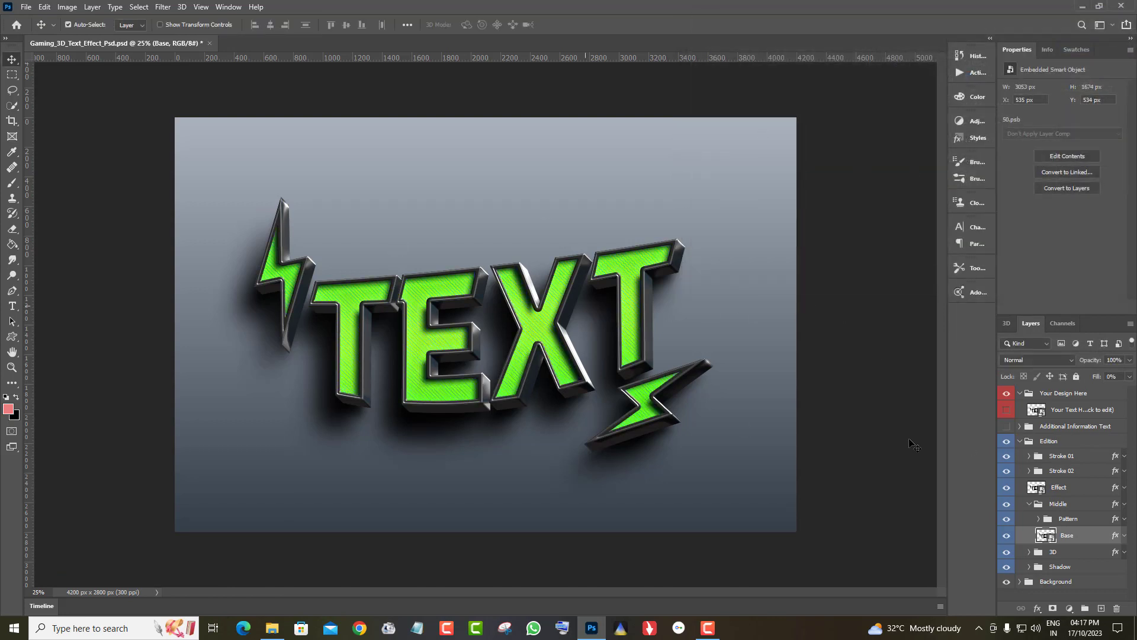
Expand the Background group and open the Color layer's style, showing its 90° gradient overlay
left_click(1020, 582)
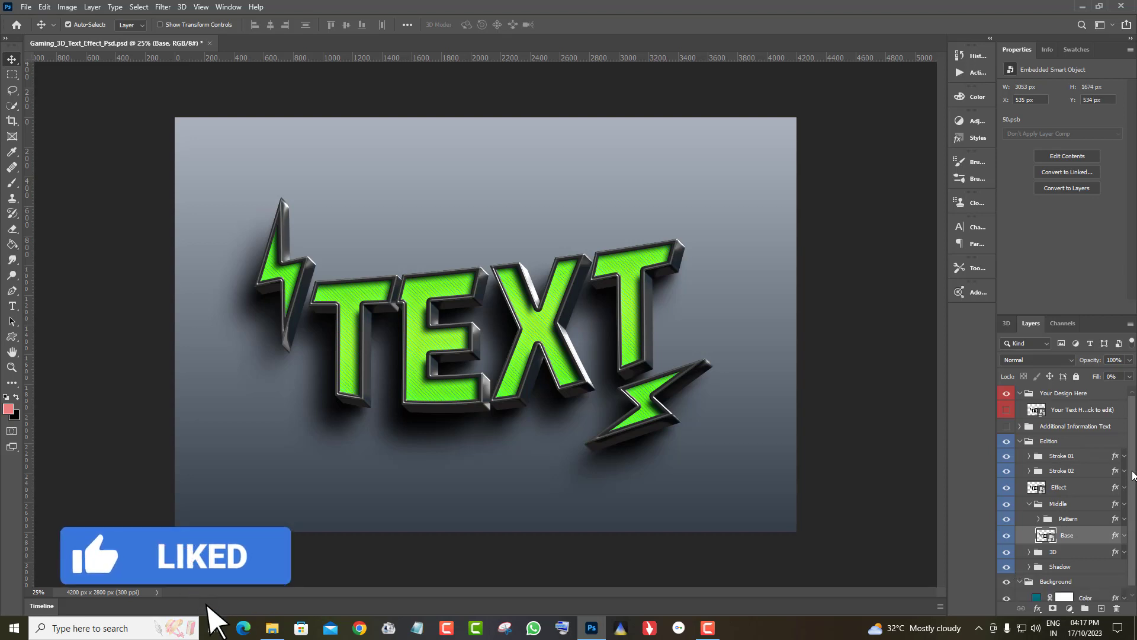
left_click(1030, 590)
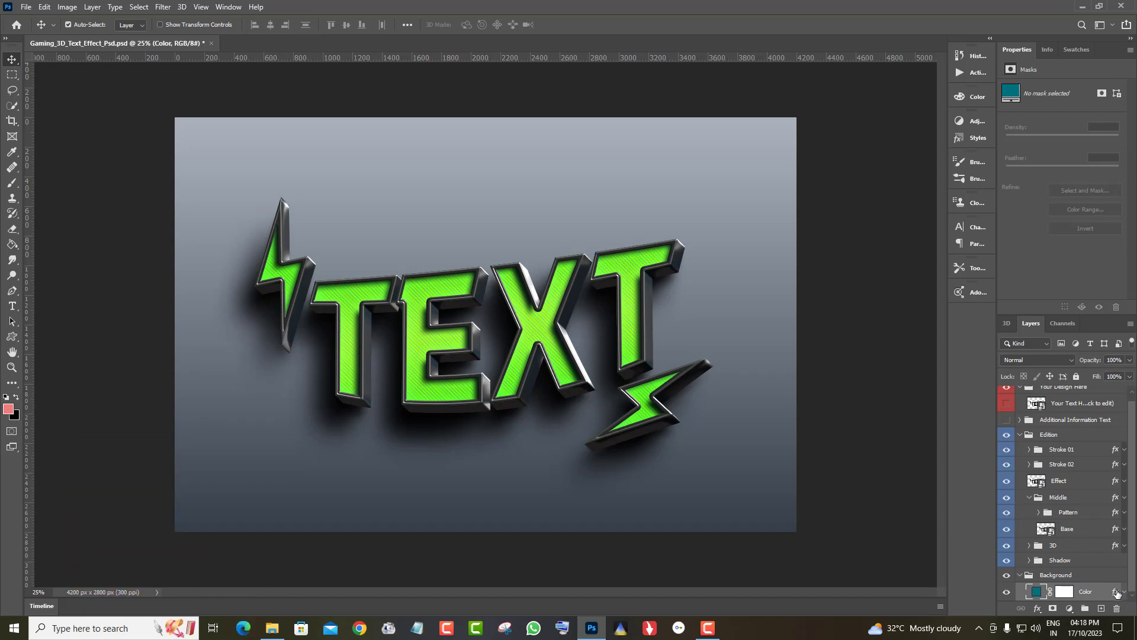
double_click(1117, 593)
Try the Blue_27 and Gray_14 gradient presets on the background, then settle on Gray_11
left_click(712, 196)
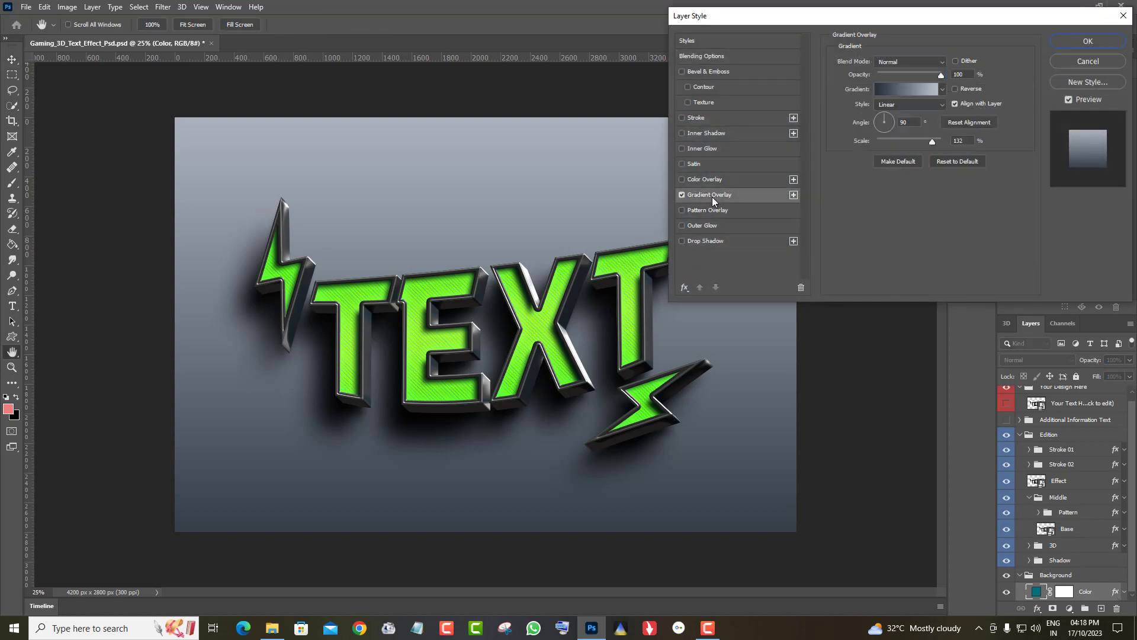
left_click(912, 84)
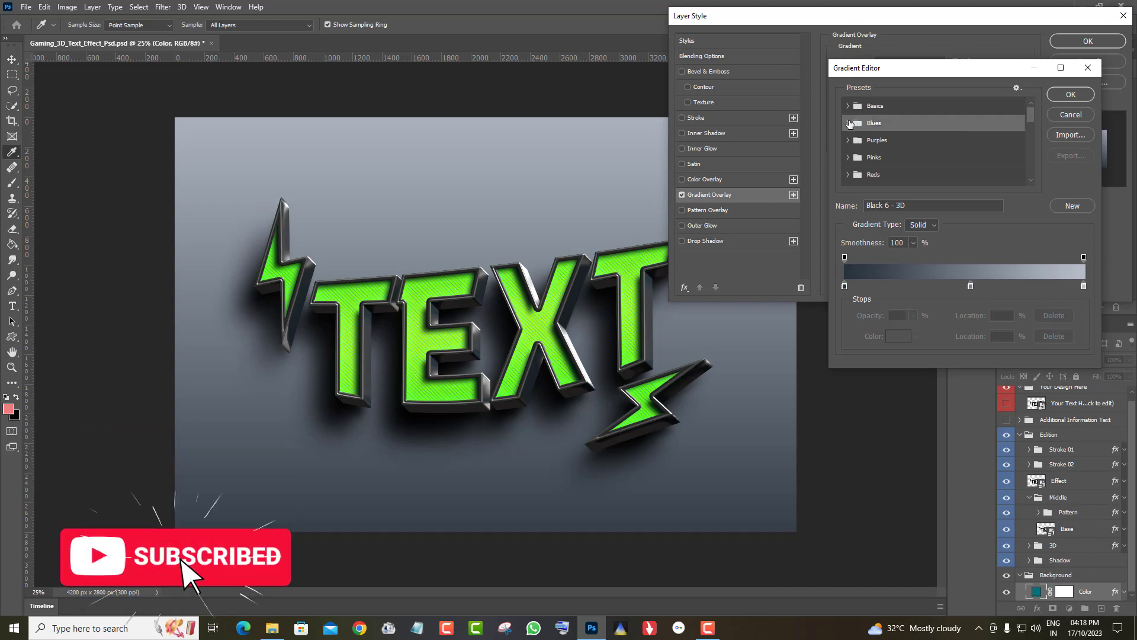
left_click(857, 123)
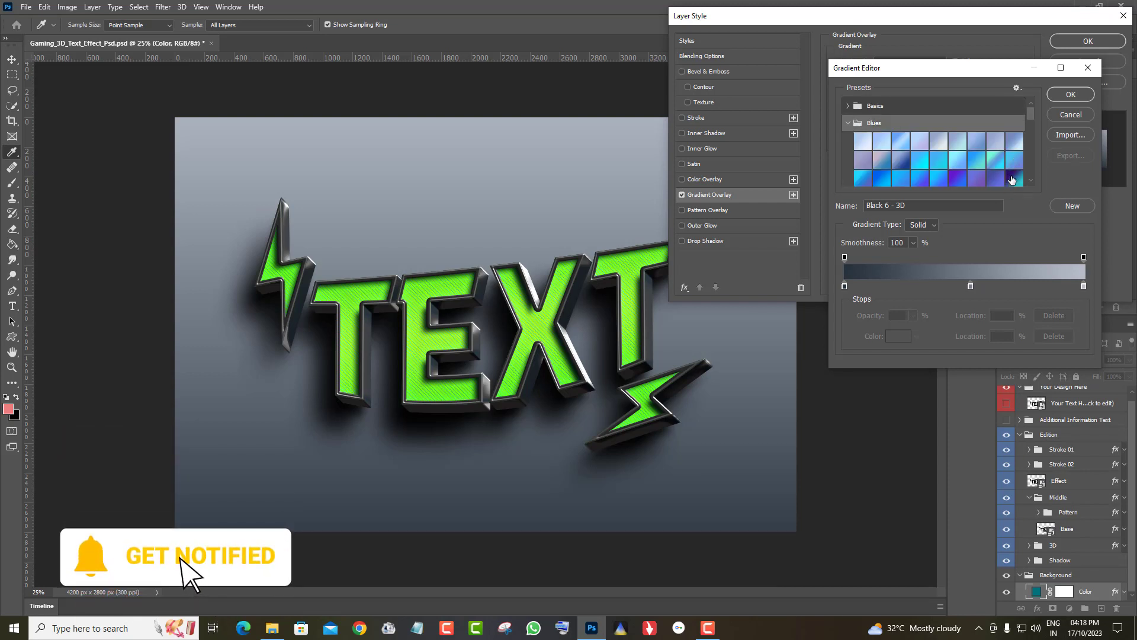
left_click(1011, 178)
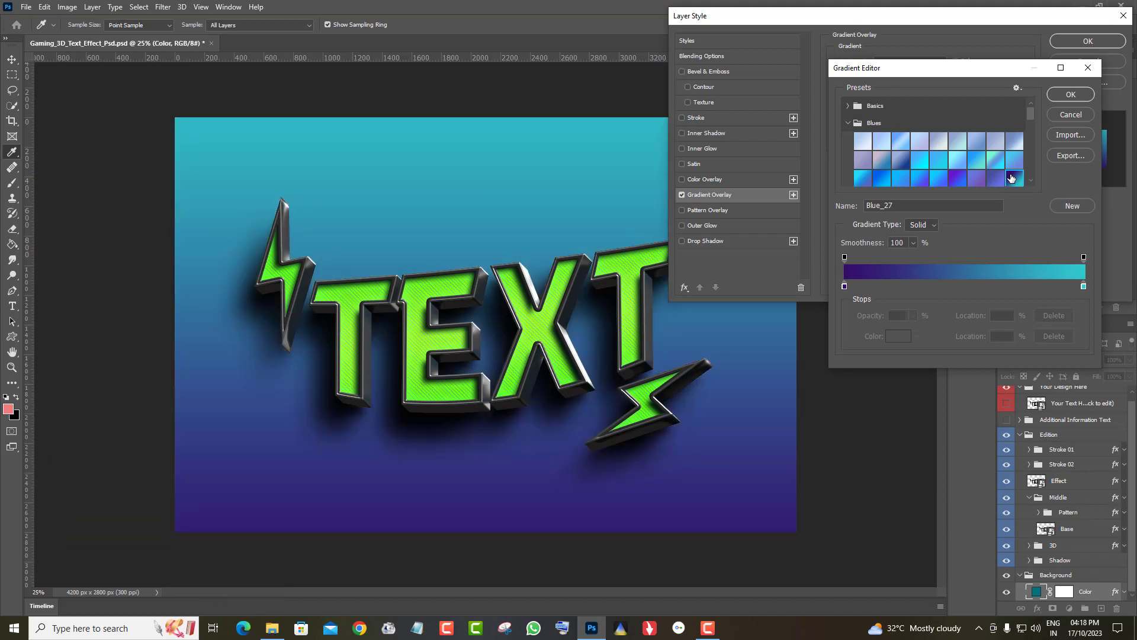
left_click_drag(1031, 115, 1032, 137)
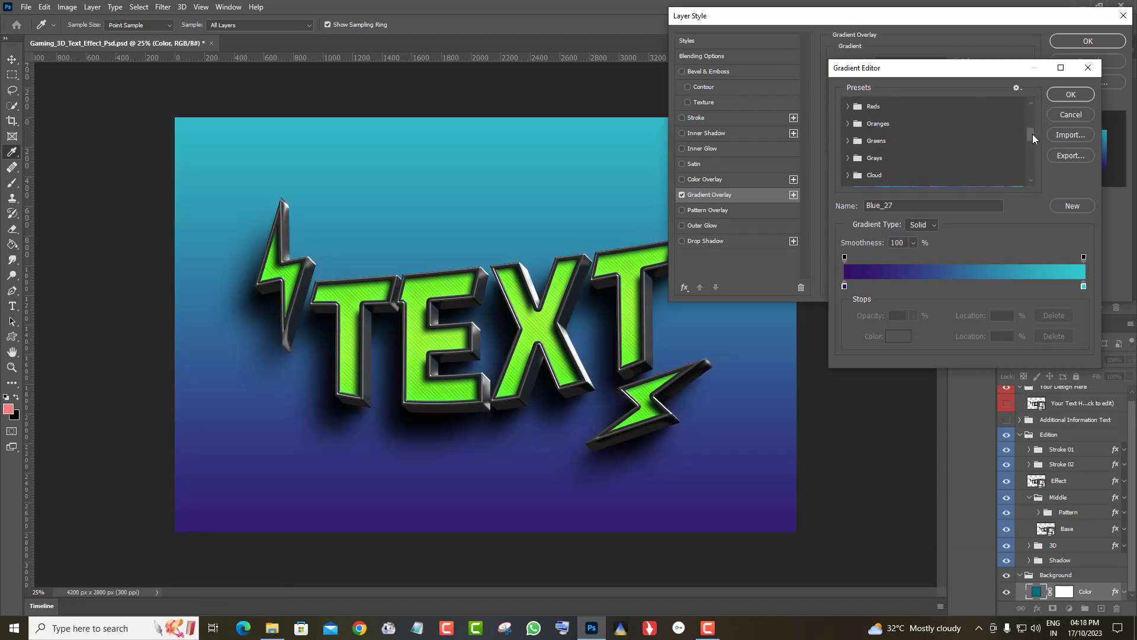
left_click(847, 129)
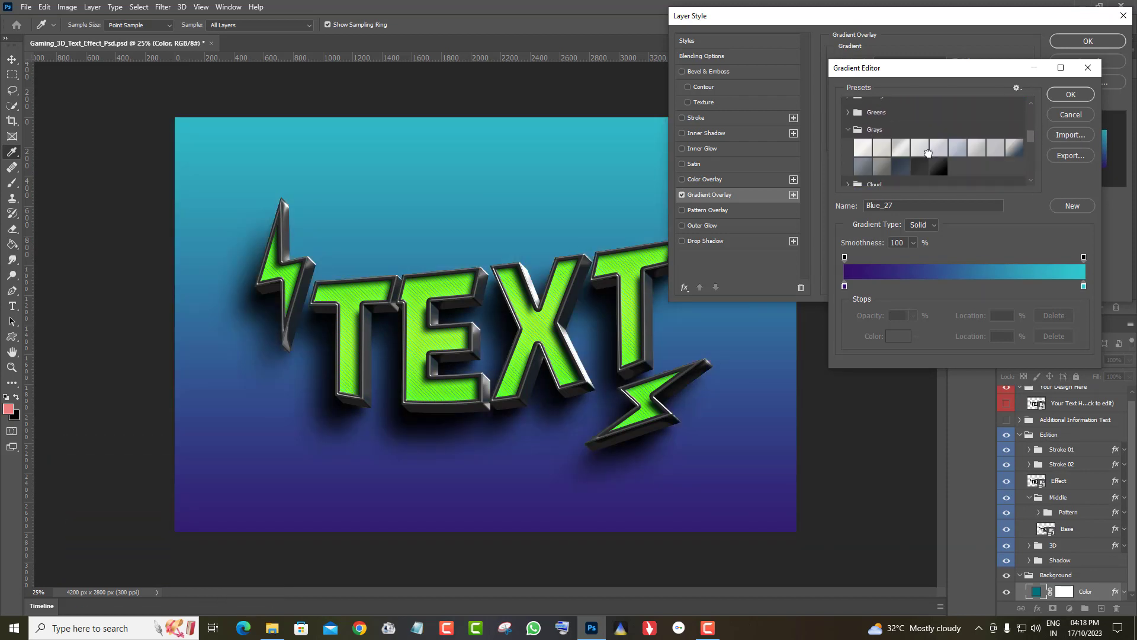
left_click(939, 169)
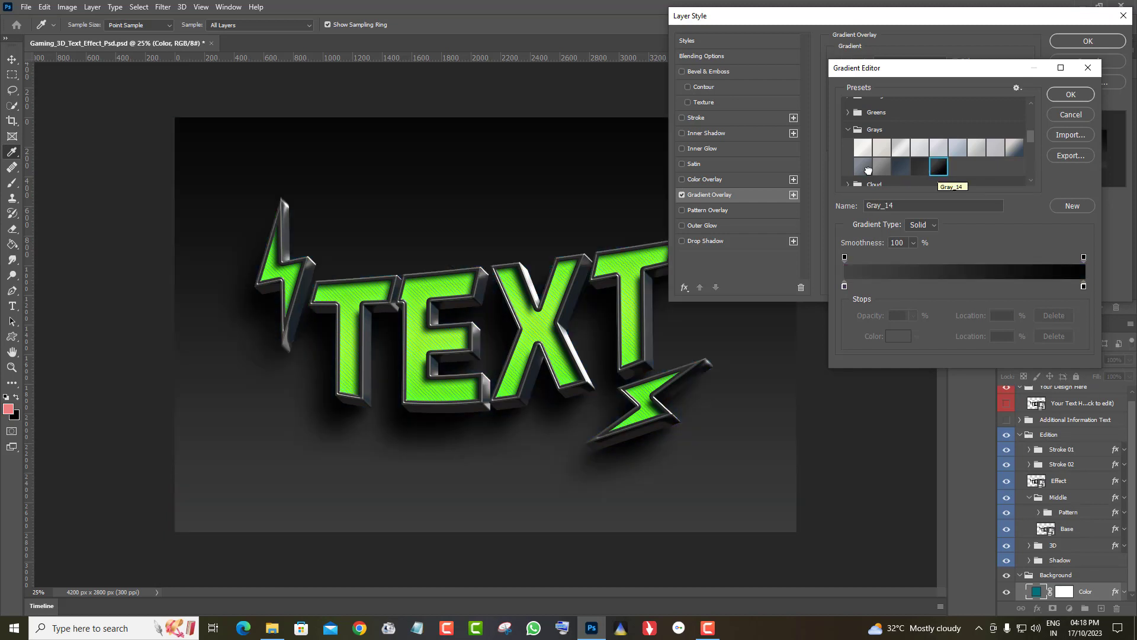
left_click(881, 167)
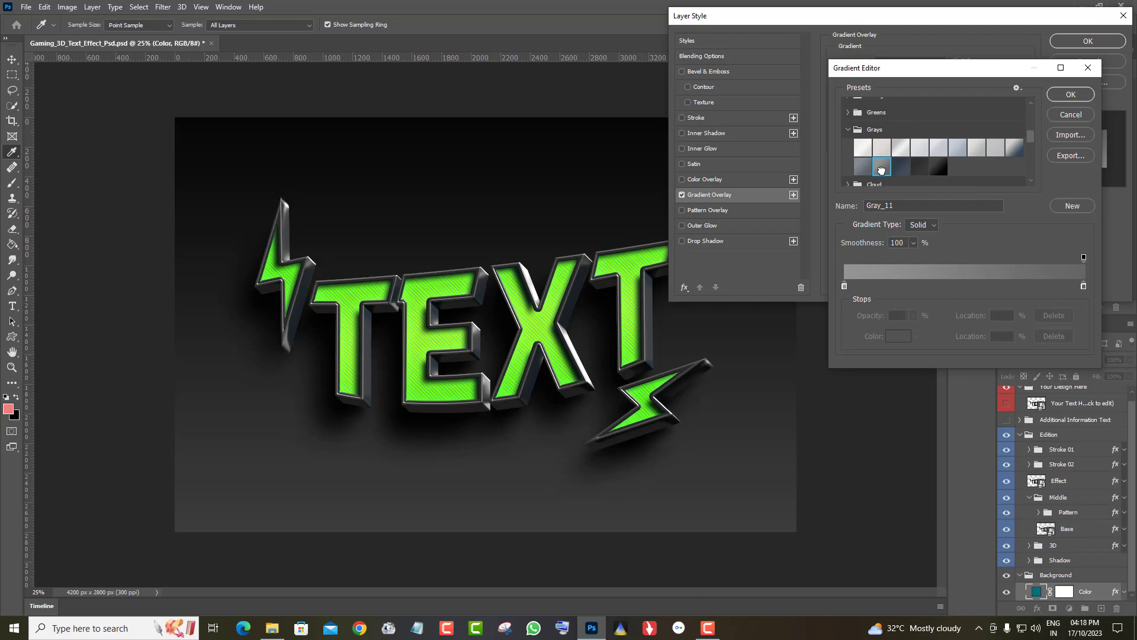